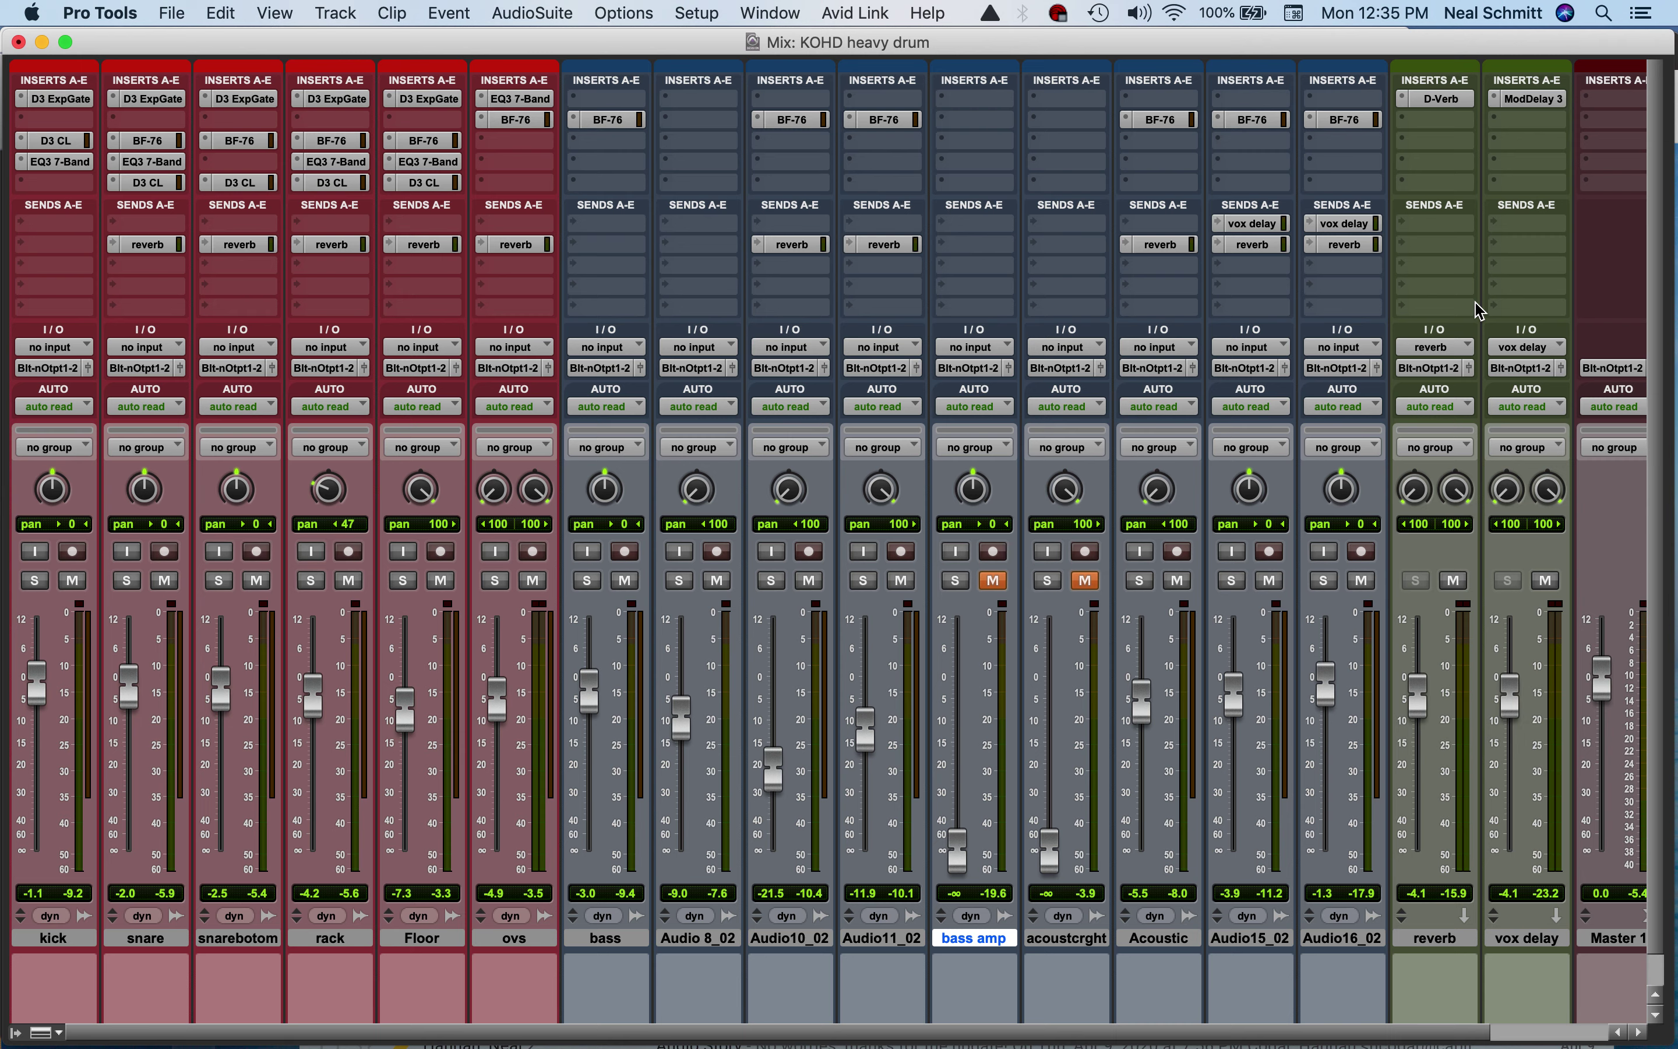
Inspect the D-Verb settings on the reverb track and close the plug-in
click(1446, 99)
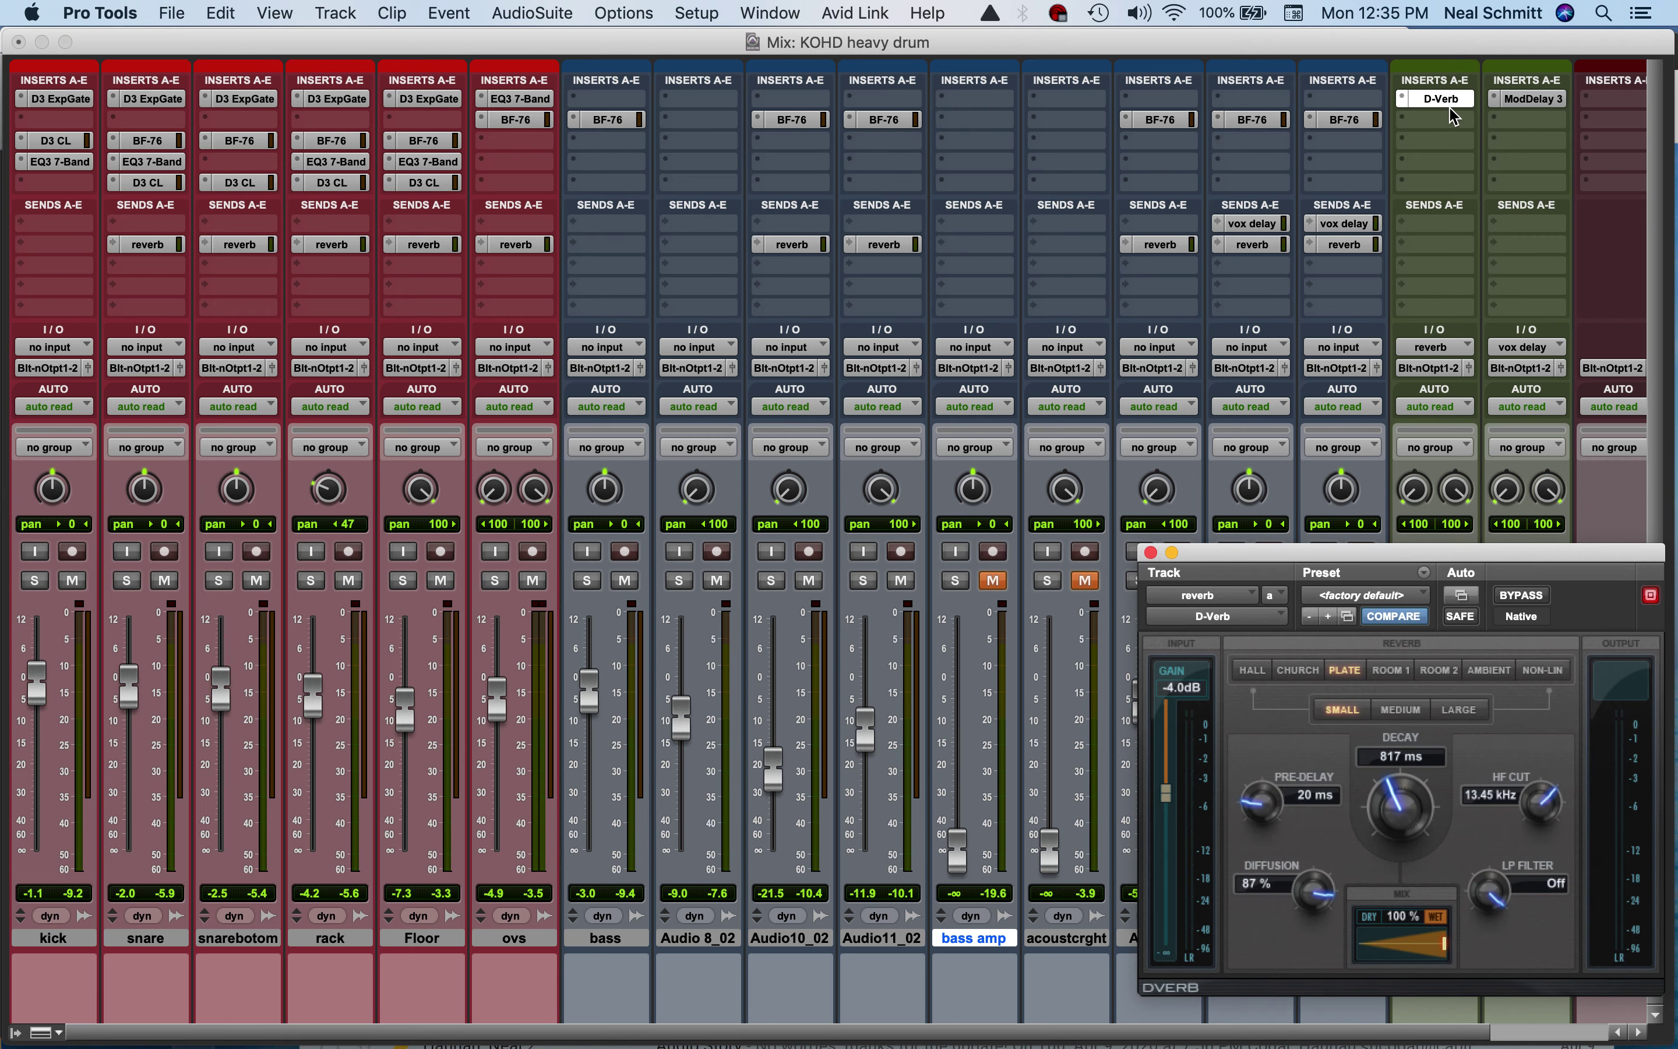
click(1149, 553)
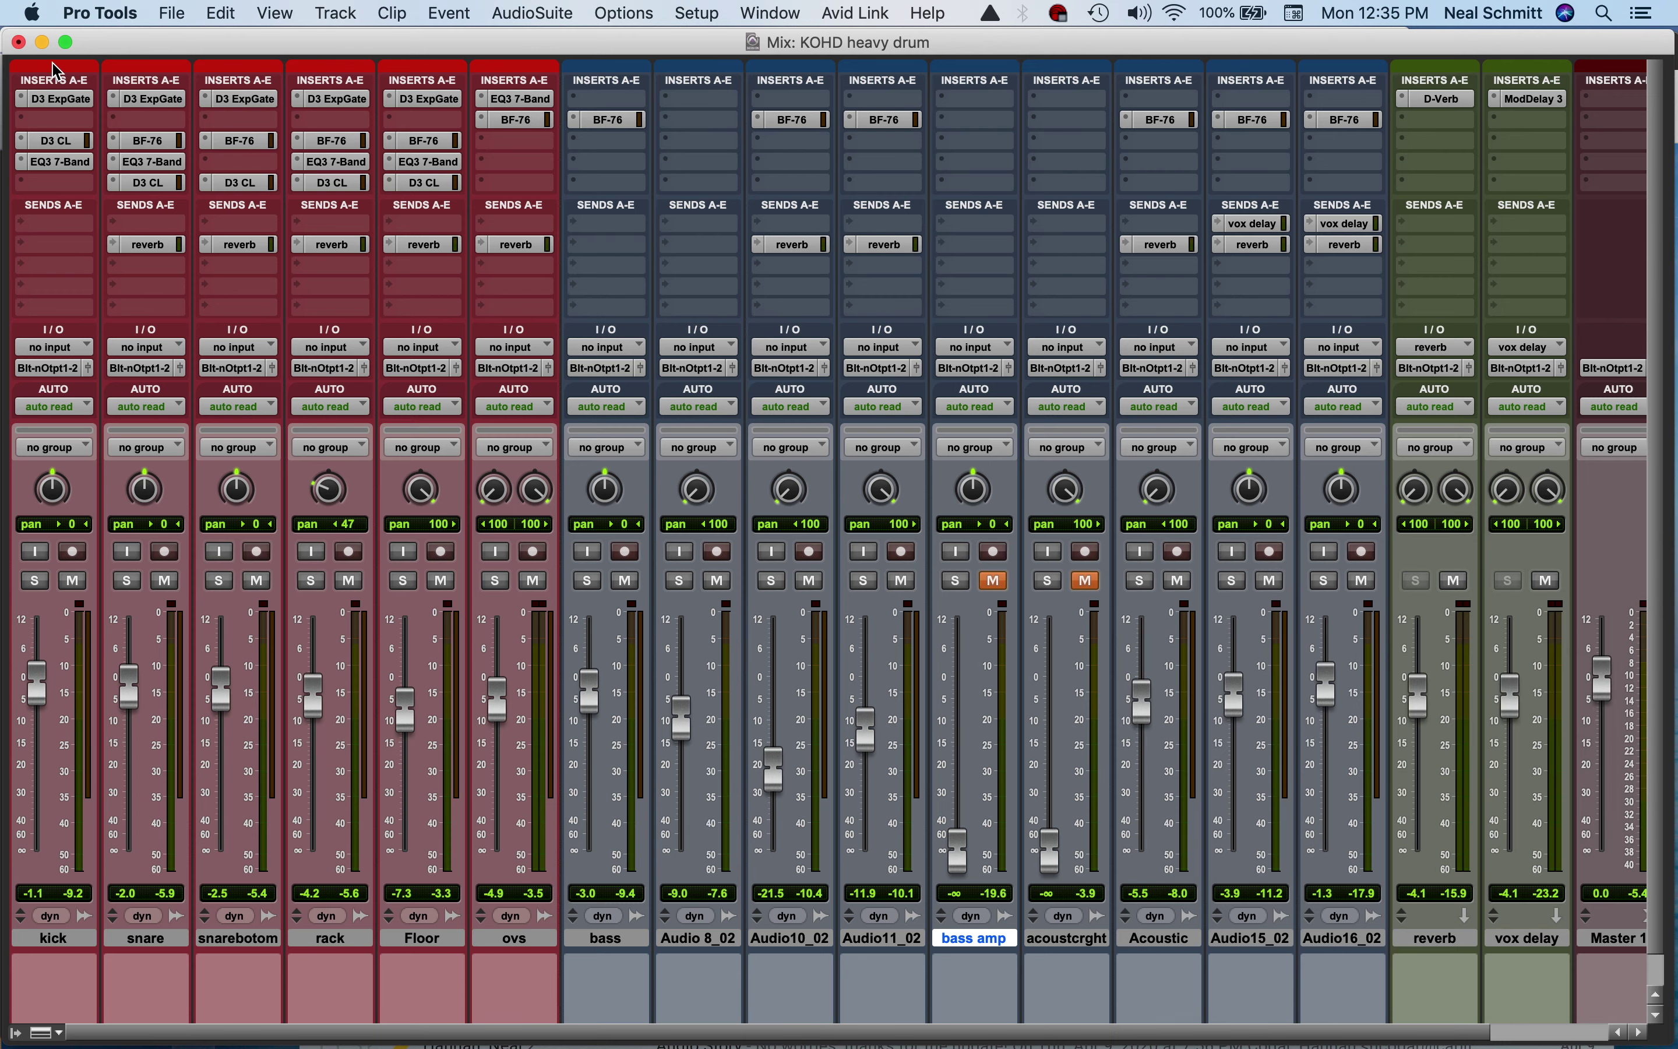
Open the kick track's expander/gate, solo the kick, and reposition the plug-in window while the song plays
click(59, 99)
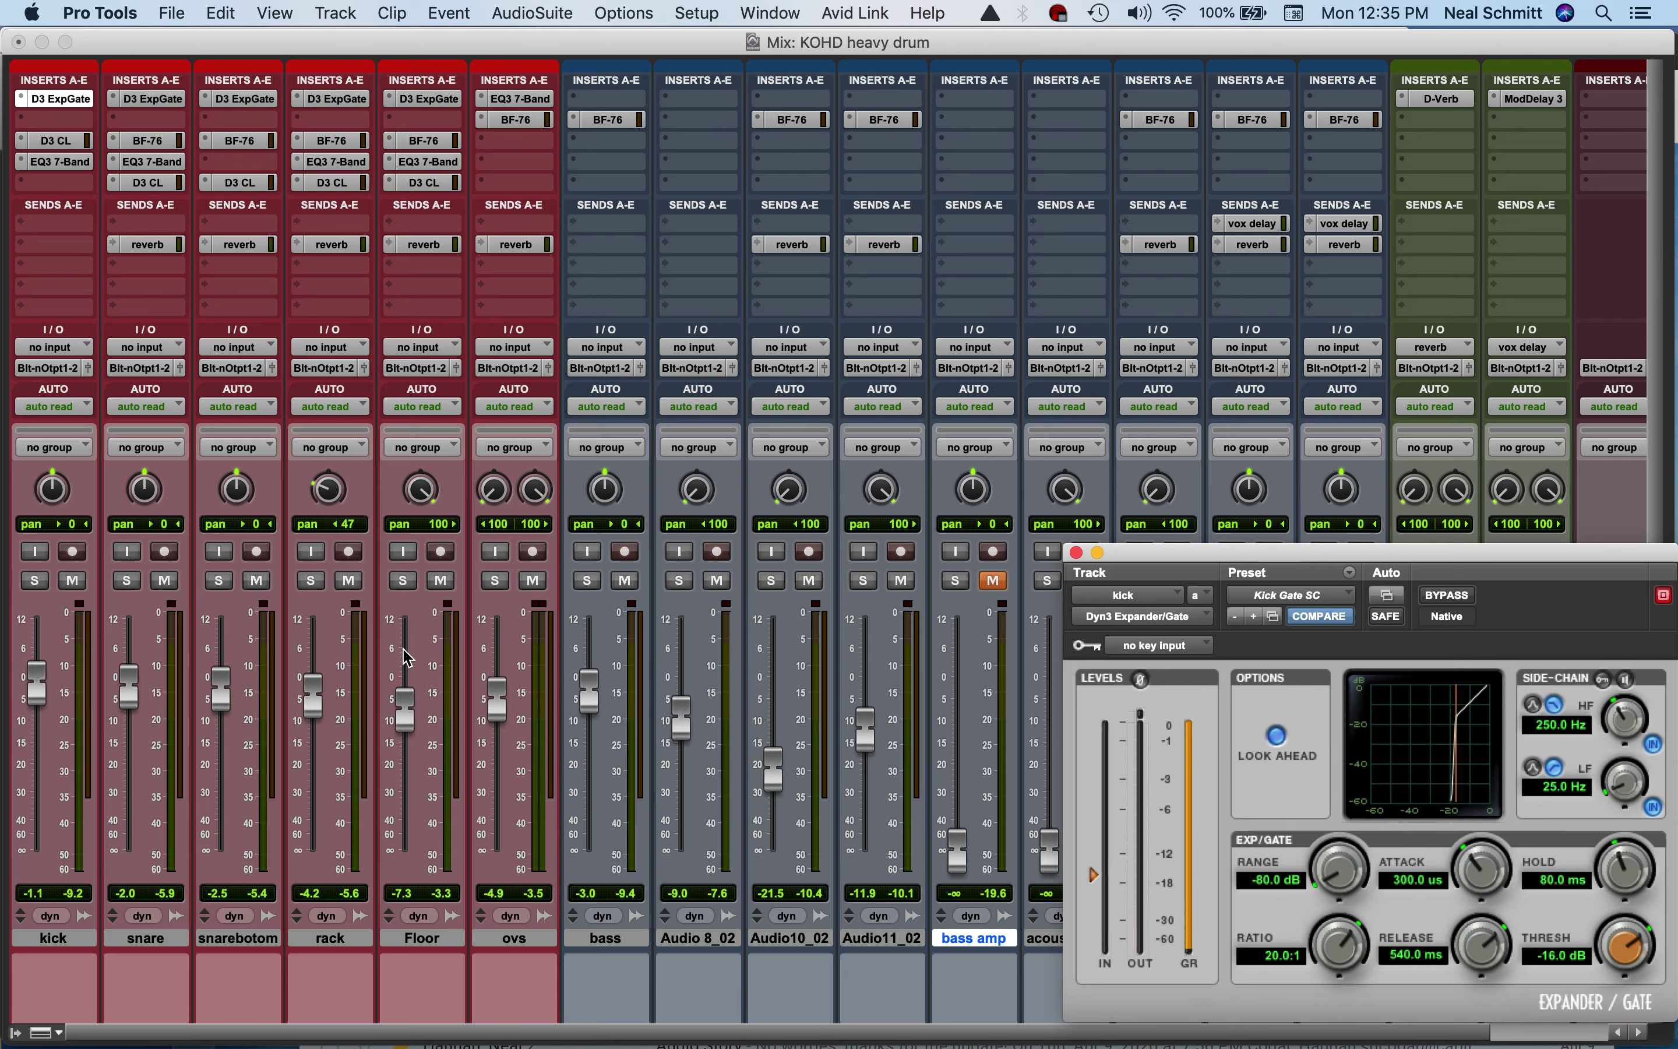
click(36, 582)
key(super+equal)
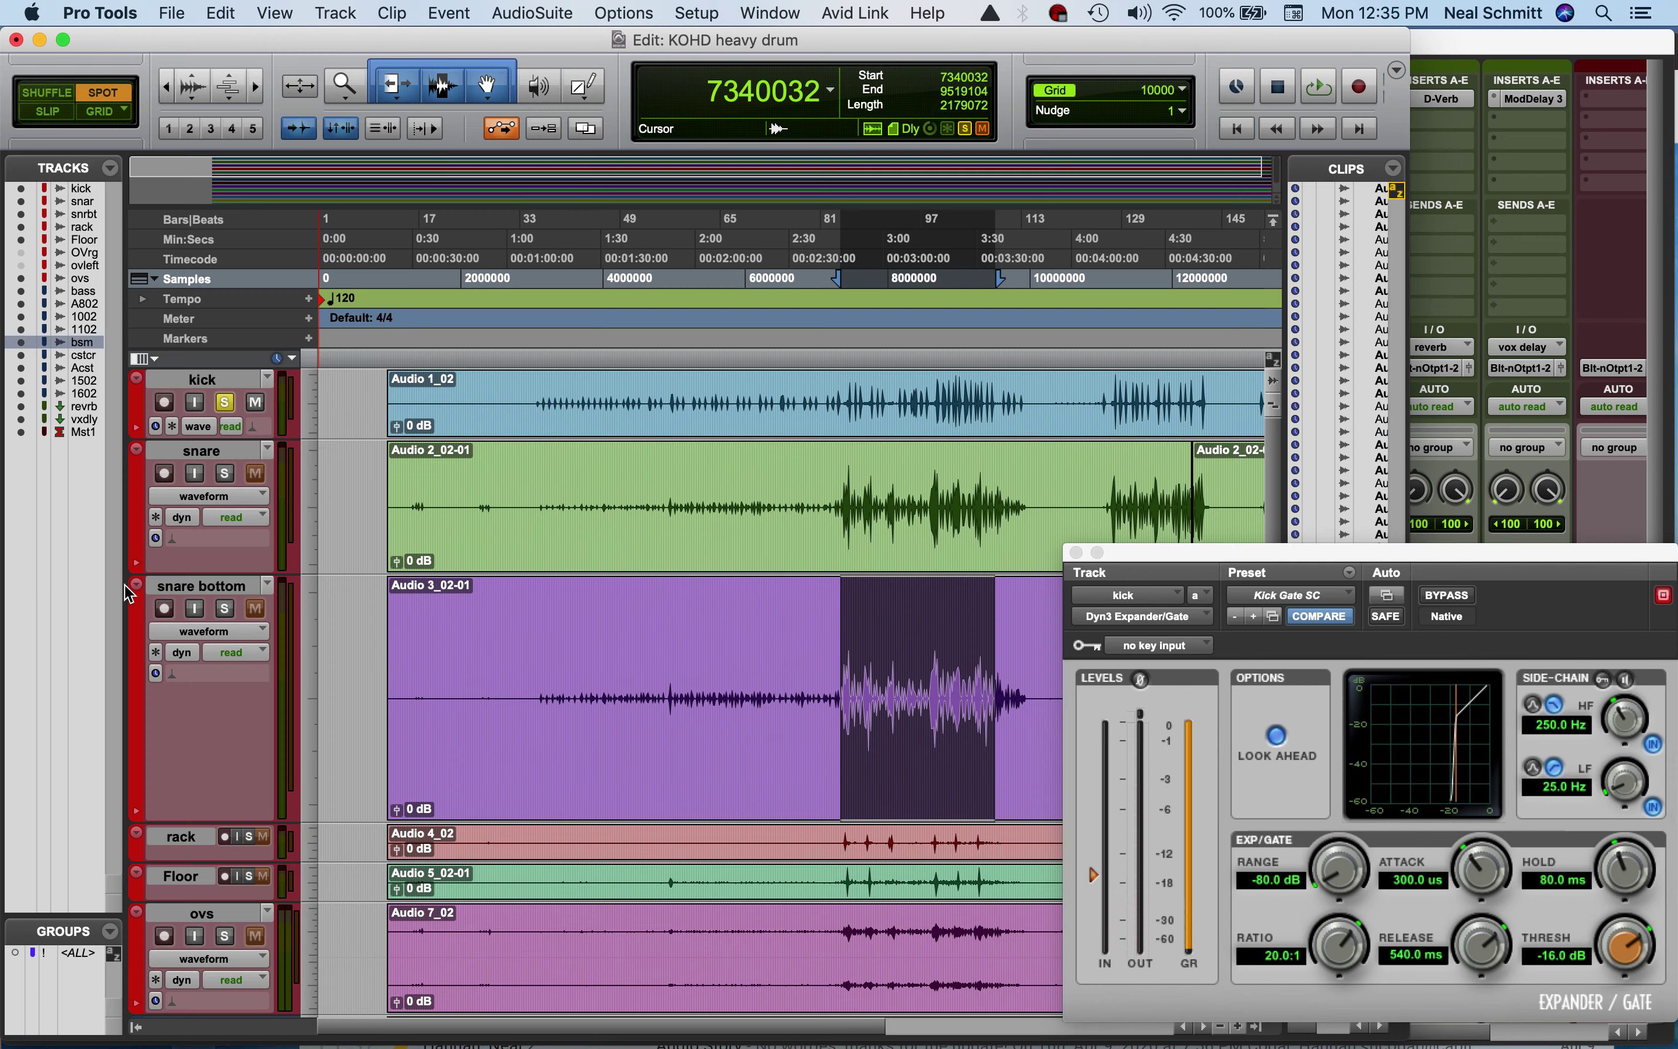
key(super+equal)
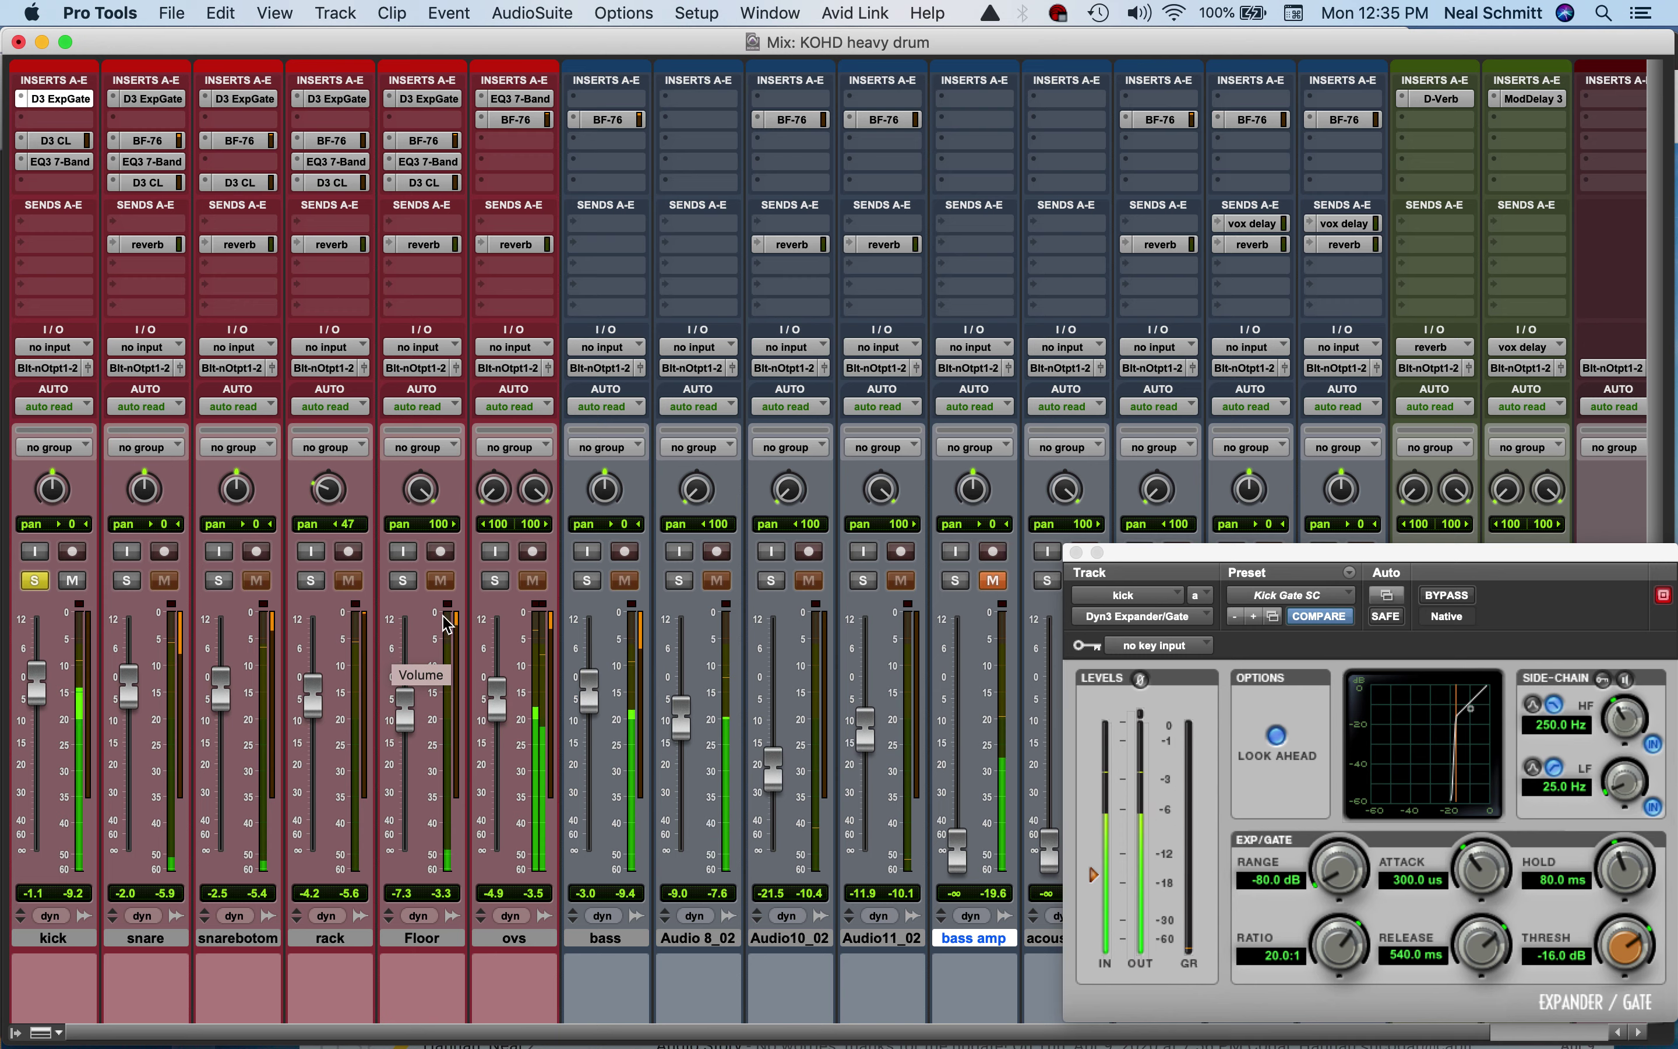
drag(1257, 555, 935, 382)
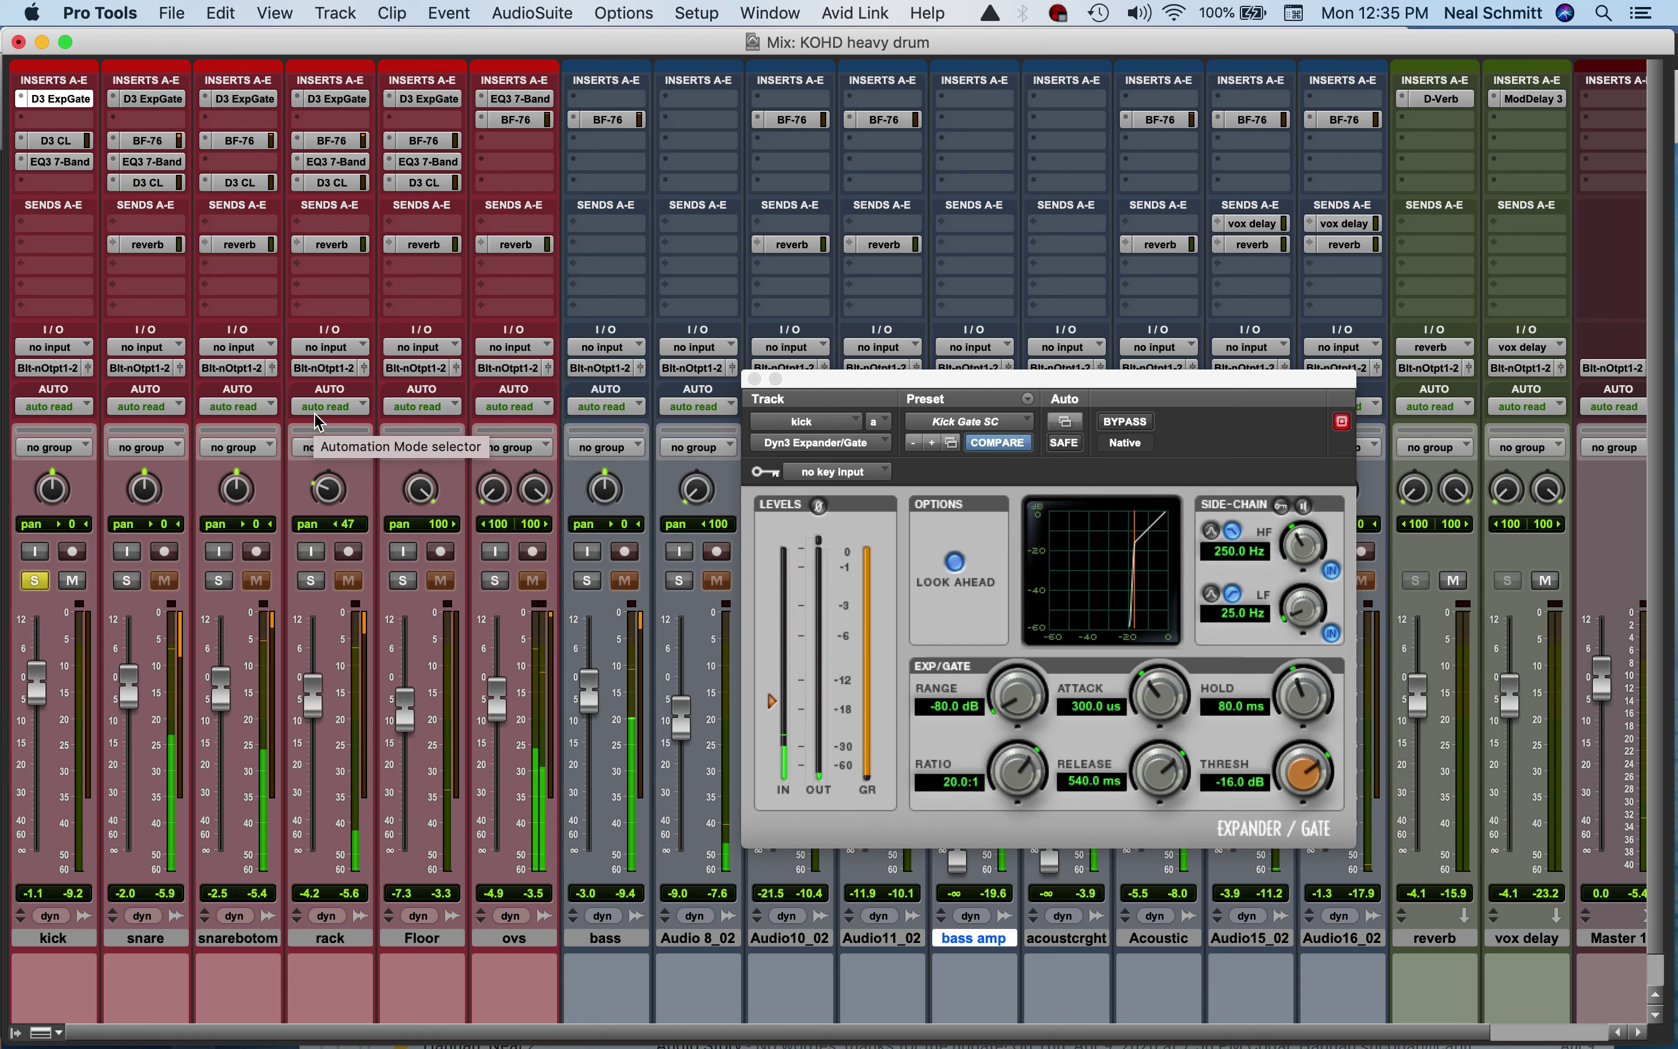
Find the kick hit near 2:49 in the Edit window and audition it from just before its onset
key(super+equal)
drag(766, 416, 766, 589)
click(915, 409)
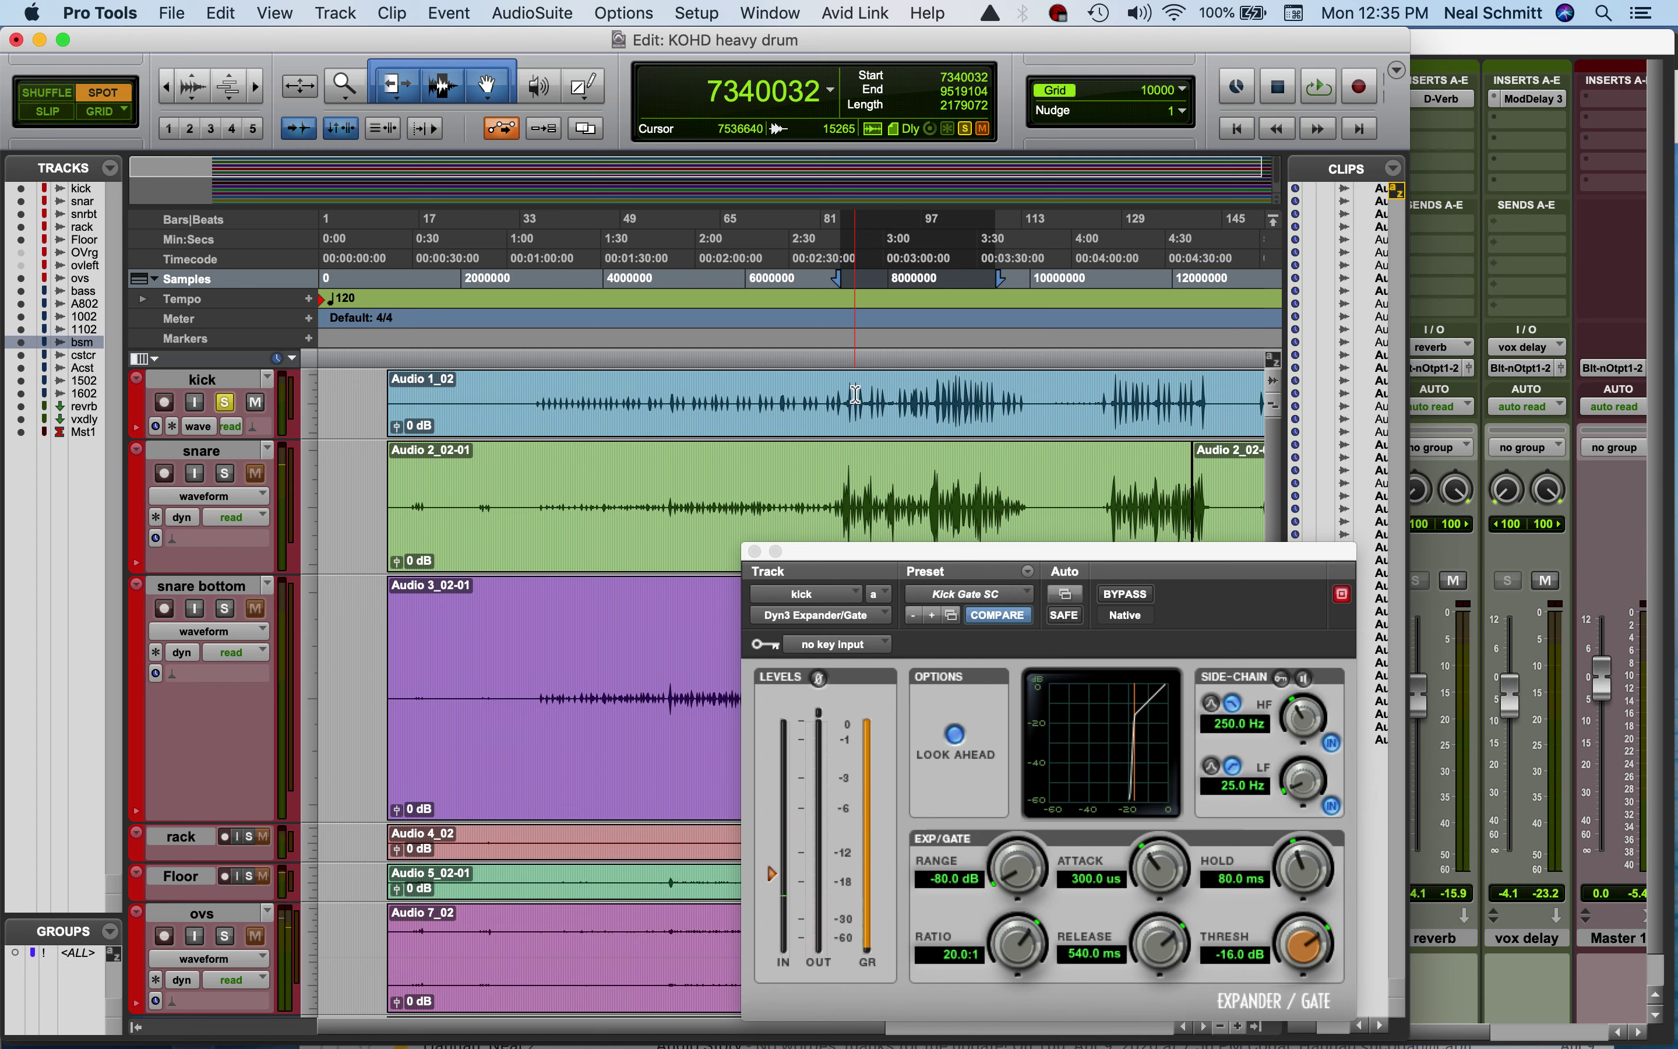
key(space)
key(super+bracketright)
key(super+bracketright)
key(super+bracketright)
key(super+bracketright)
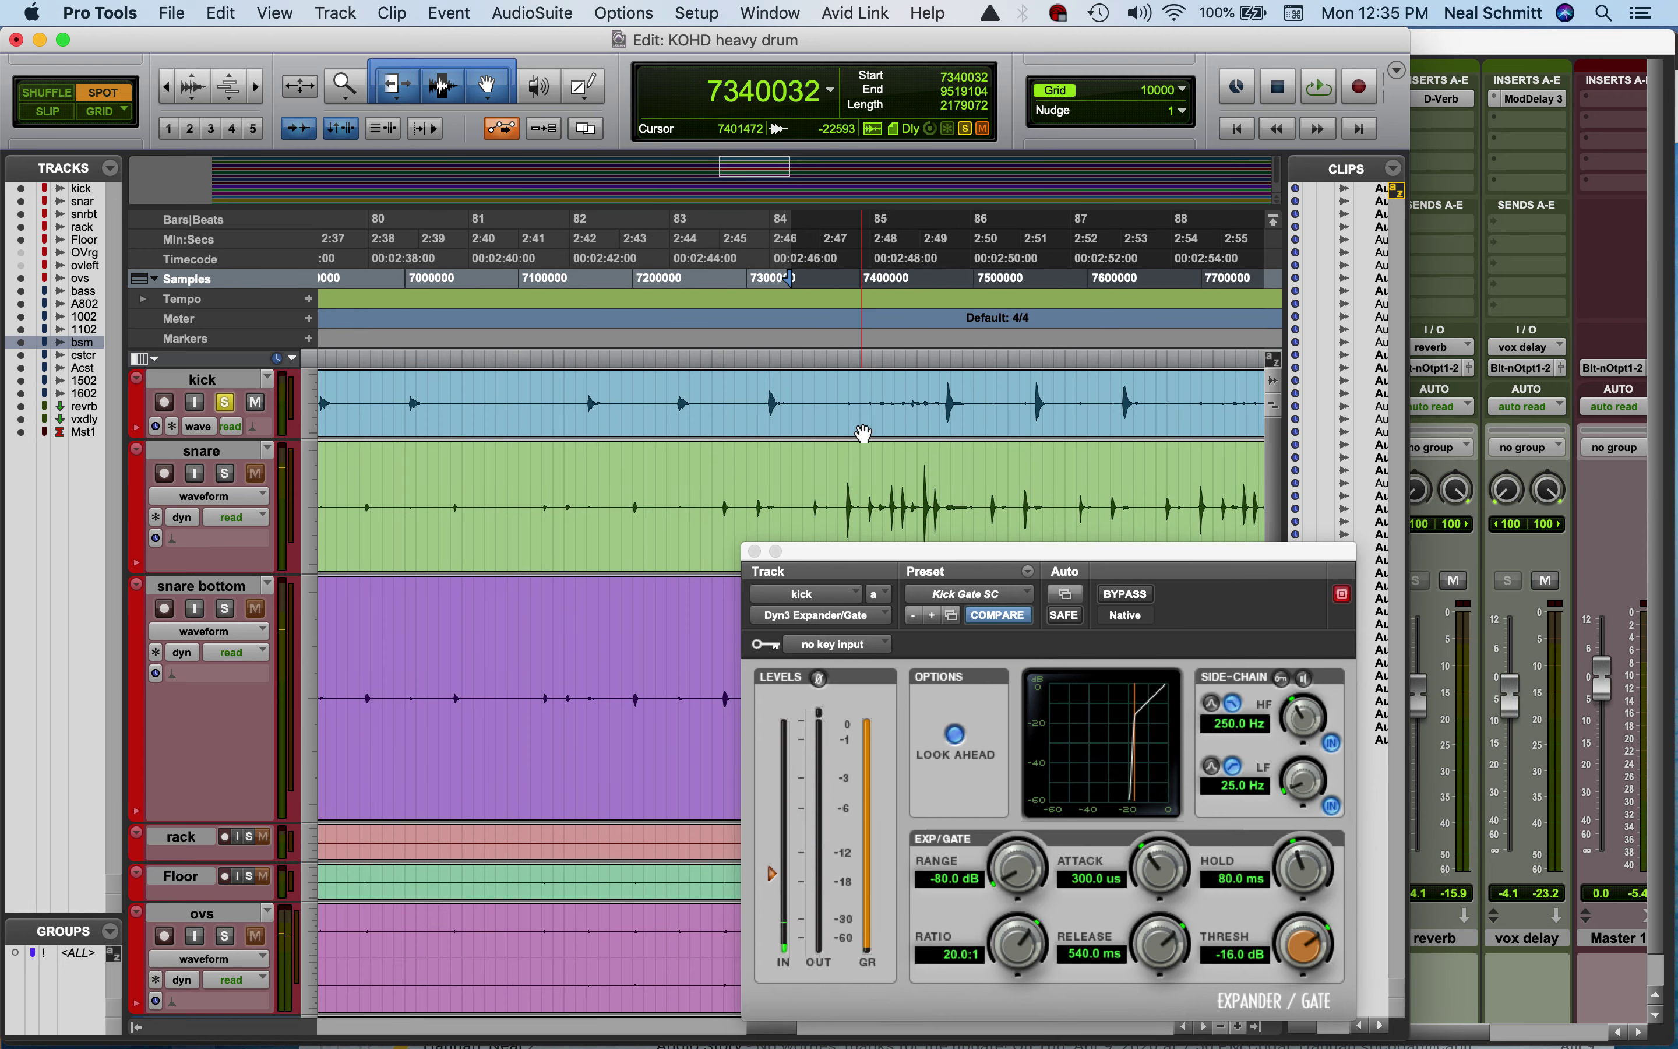
click(937, 385)
key(space)
key(space)
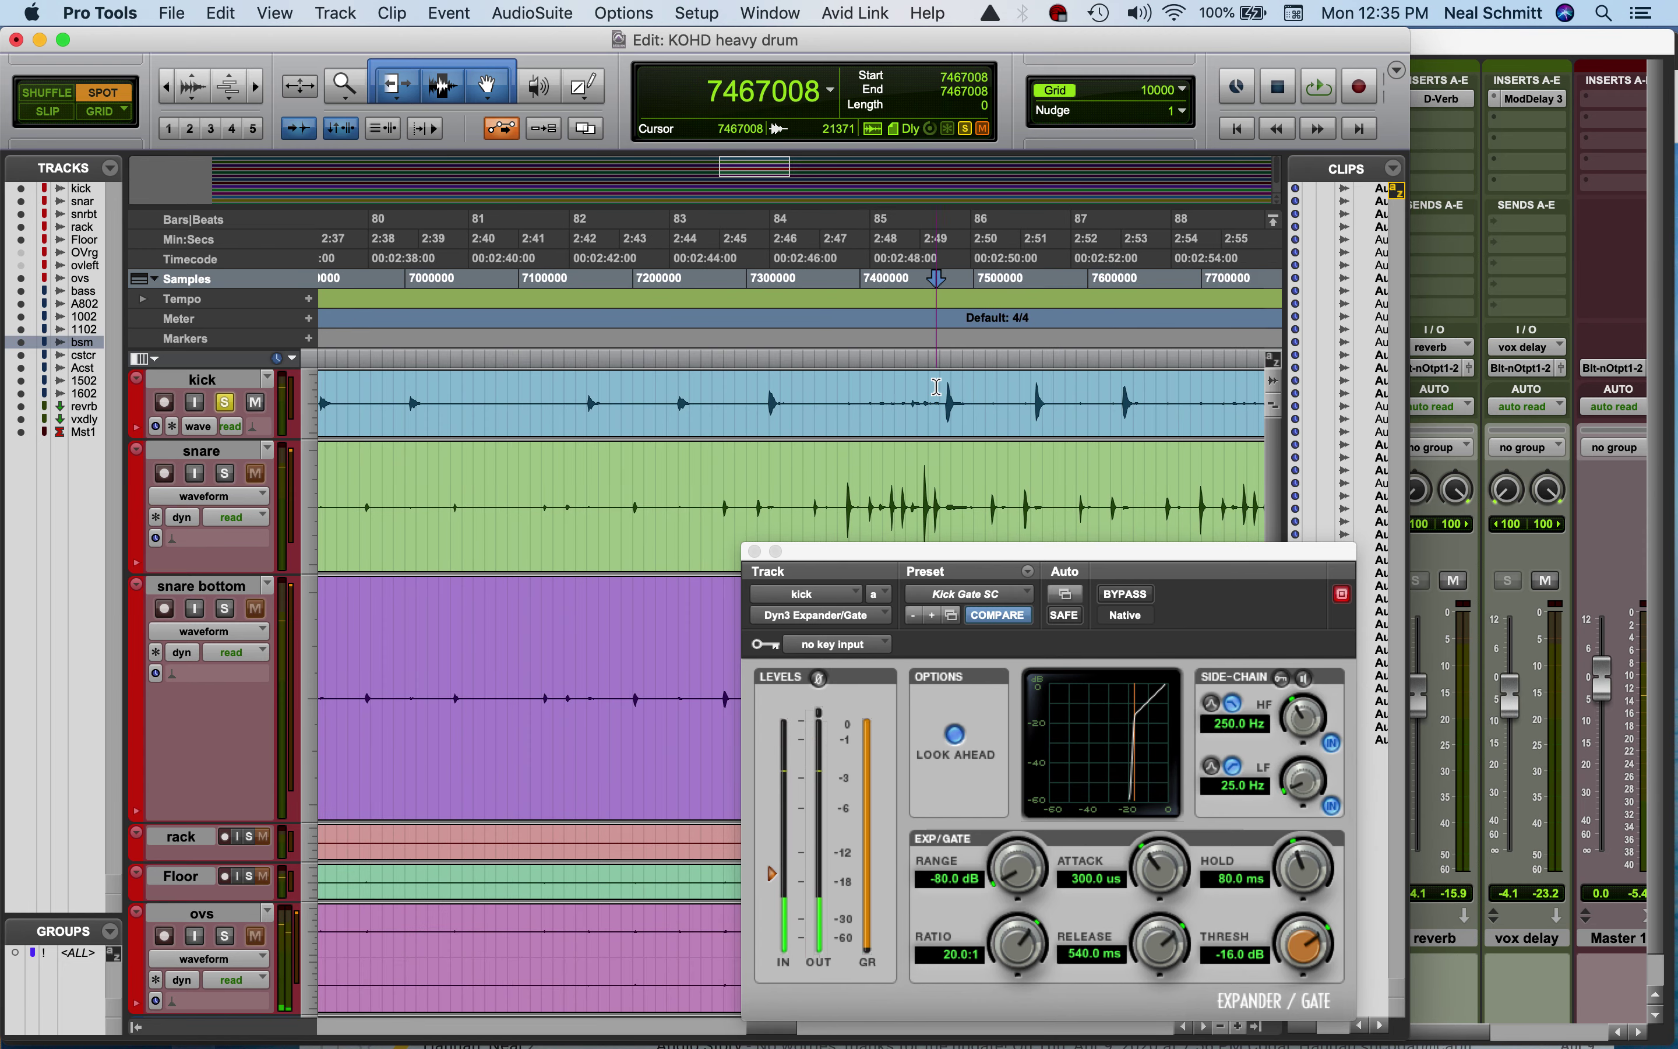
Split the kick clip just after the hit at sample 7493632 and switch the edit mode to Slip
key(super+bracketright)
key(super+bracketright)
key(super+bracketright)
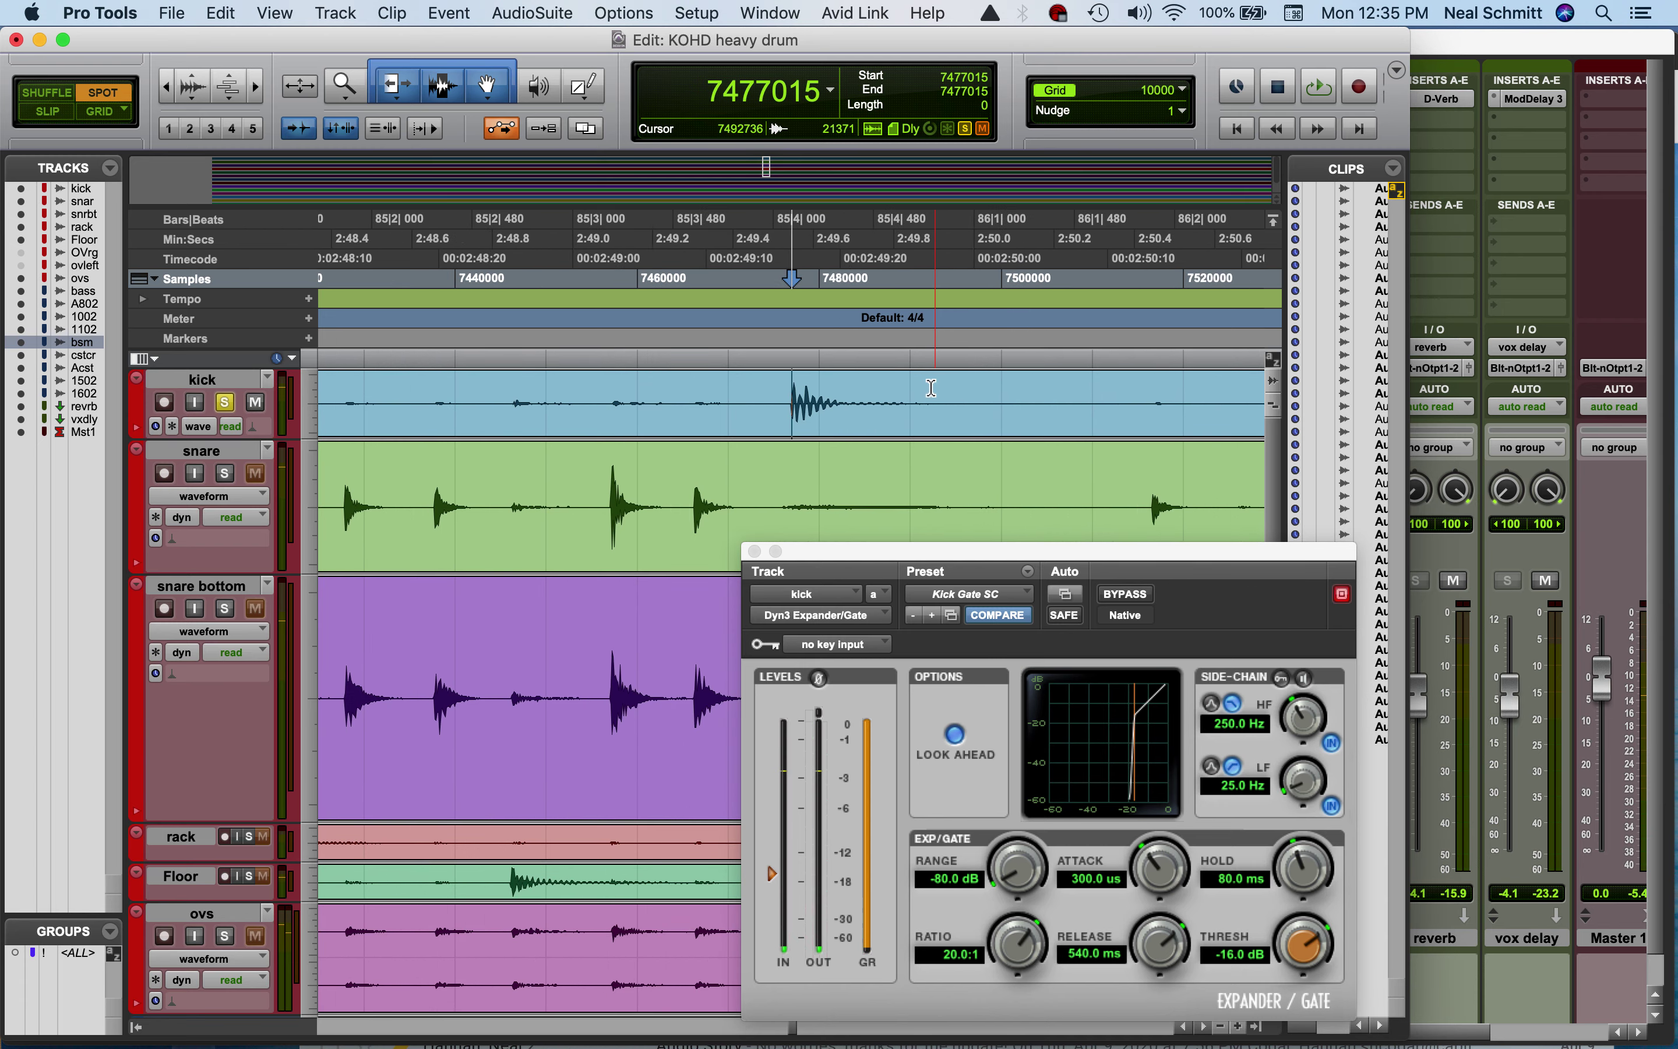
click(944, 390)
key(super+e)
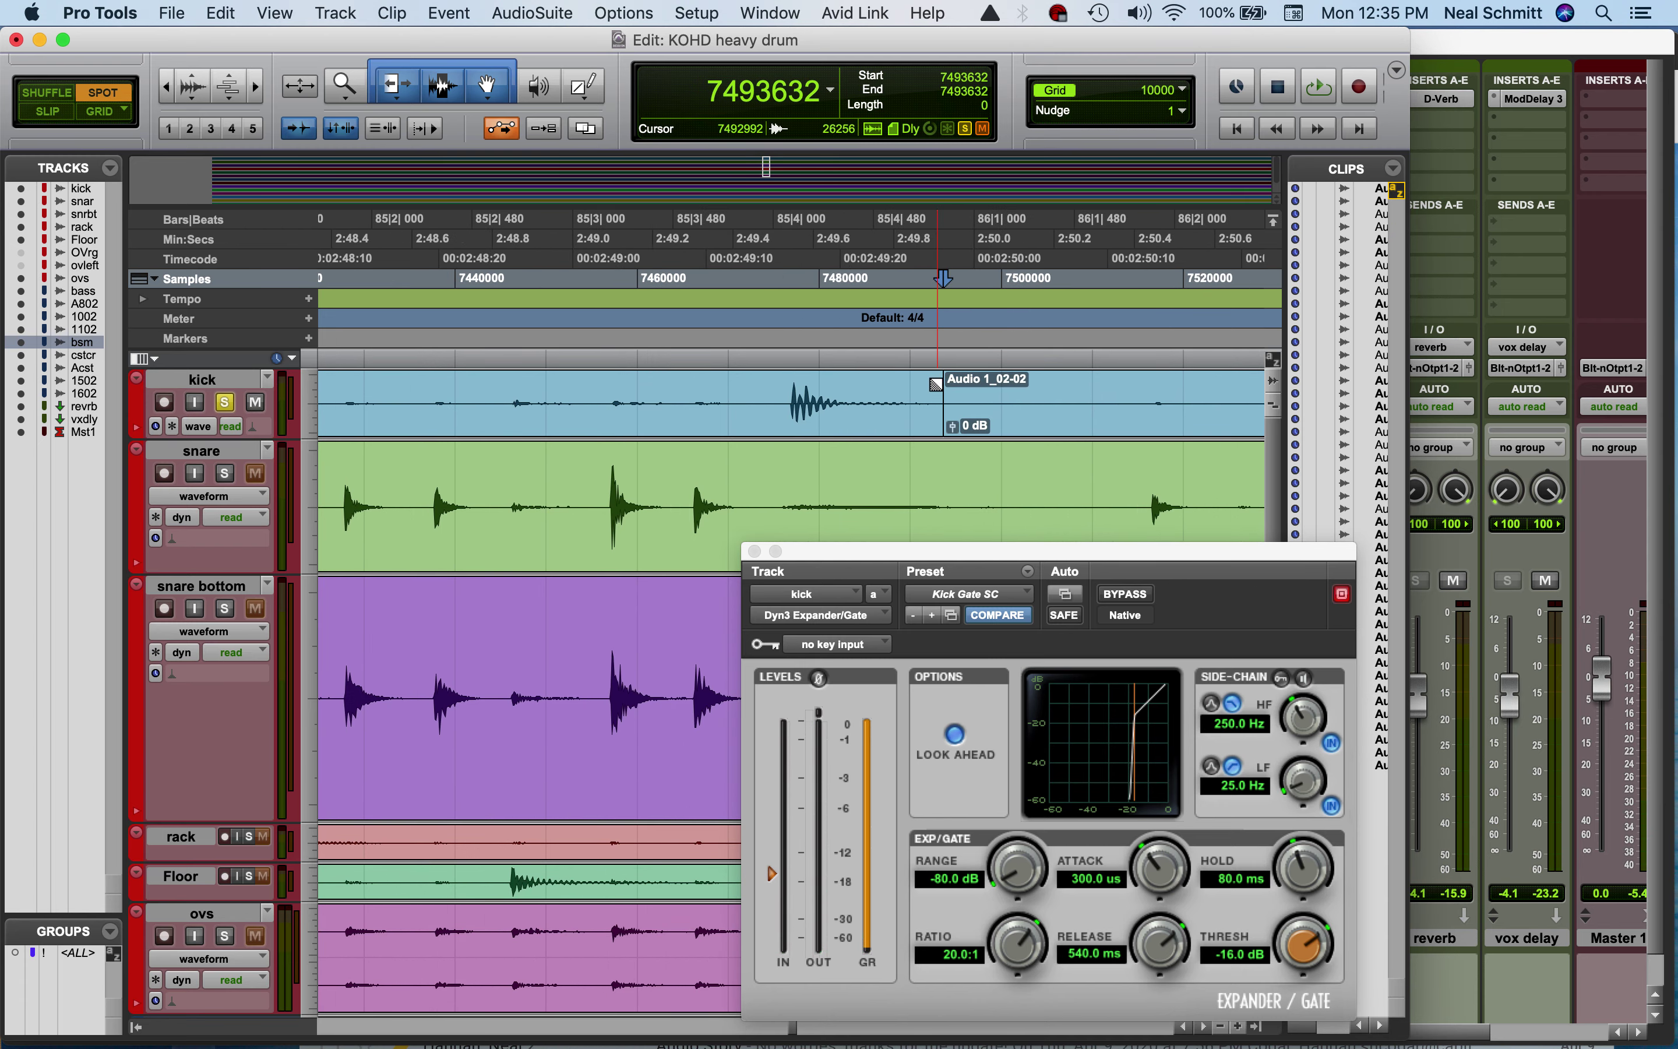
click(937, 386)
click(851, 547)
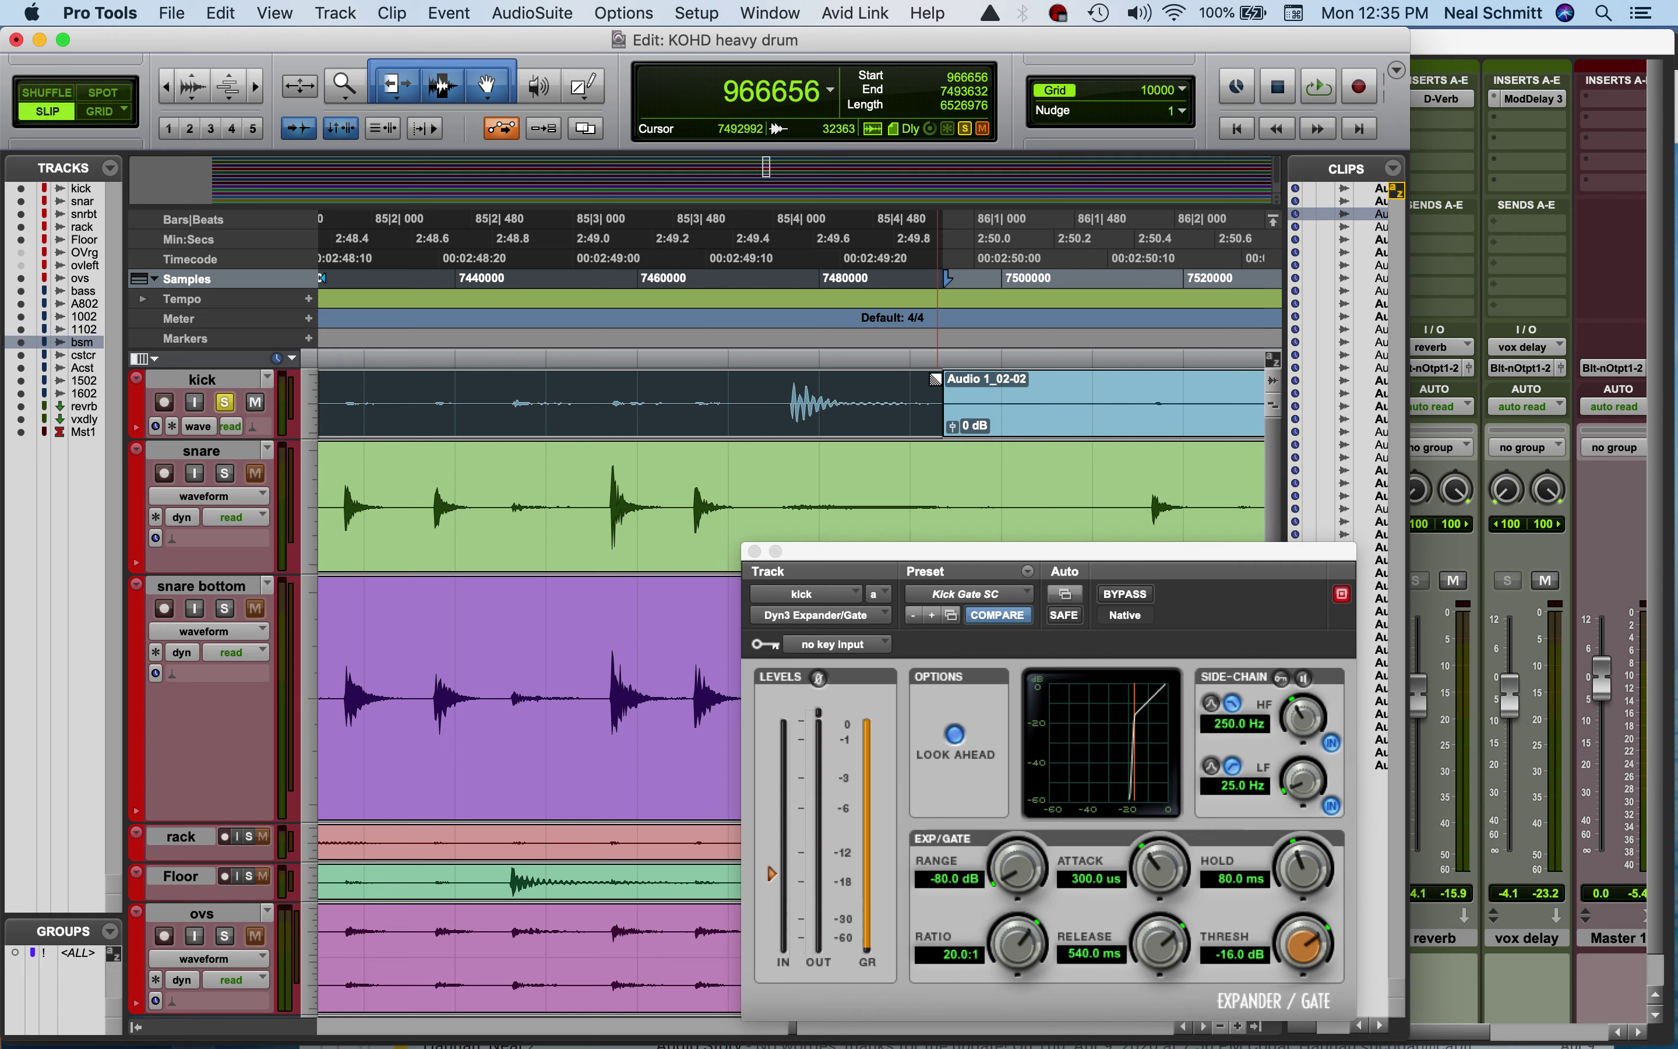
Add a short fade-out before the first kick split and split the clip again at the hit's onset, sample 7477015
click(938, 399)
click(748, 399)
key(Tab)
key(super+e)
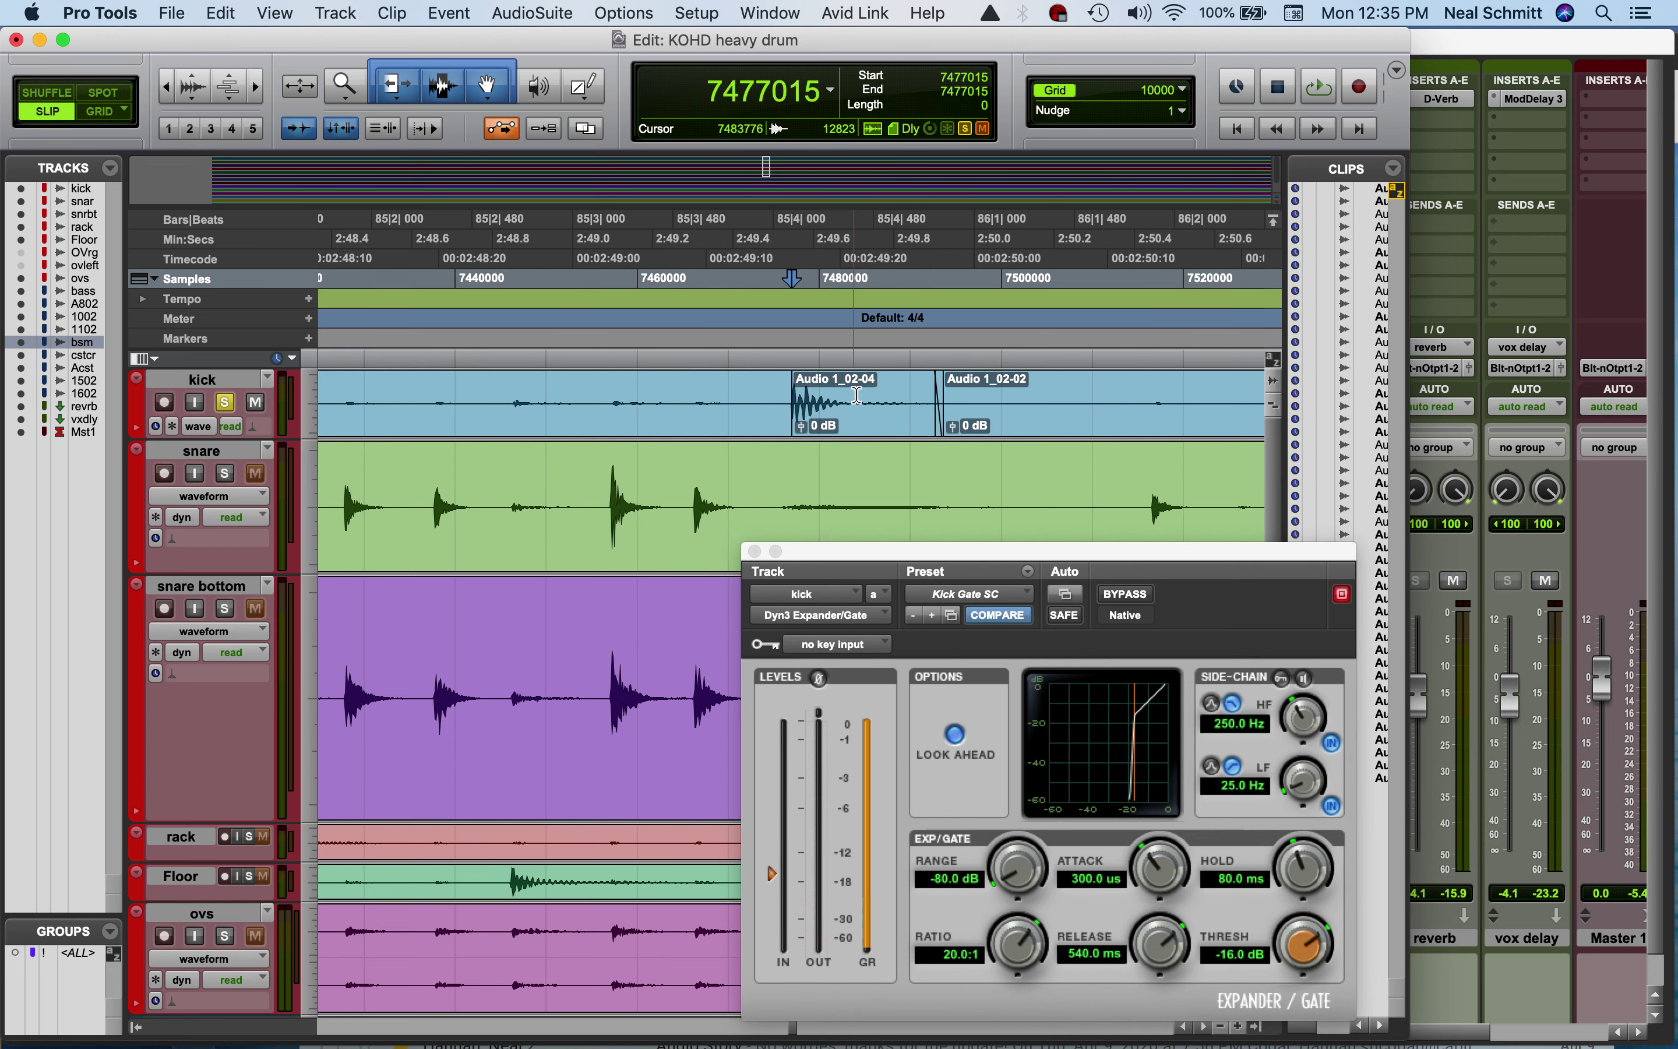
Lengthen the fade-out across the isolated kick hit's decay and audition it
click(940, 431)
drag(938, 382, 844, 382)
click(744, 399)
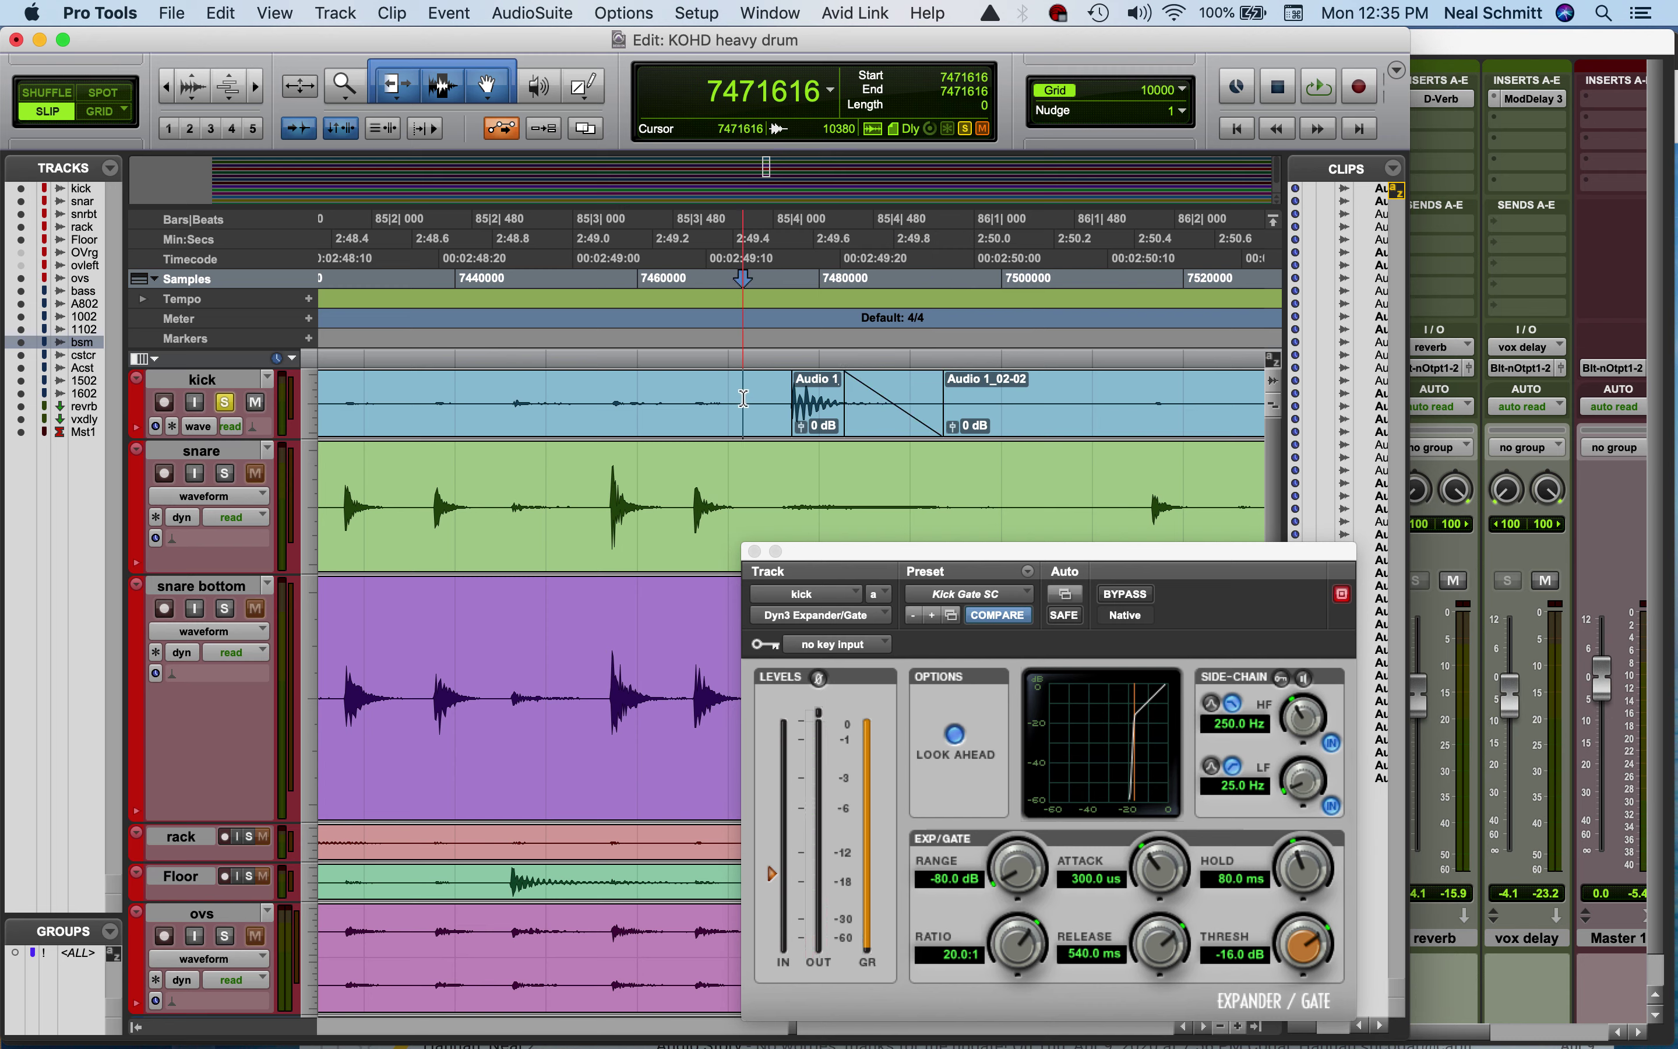
key(space)
key(space)
Move the kick hit's fade-out earlier, closer to the attack, and audition it
click(888, 430)
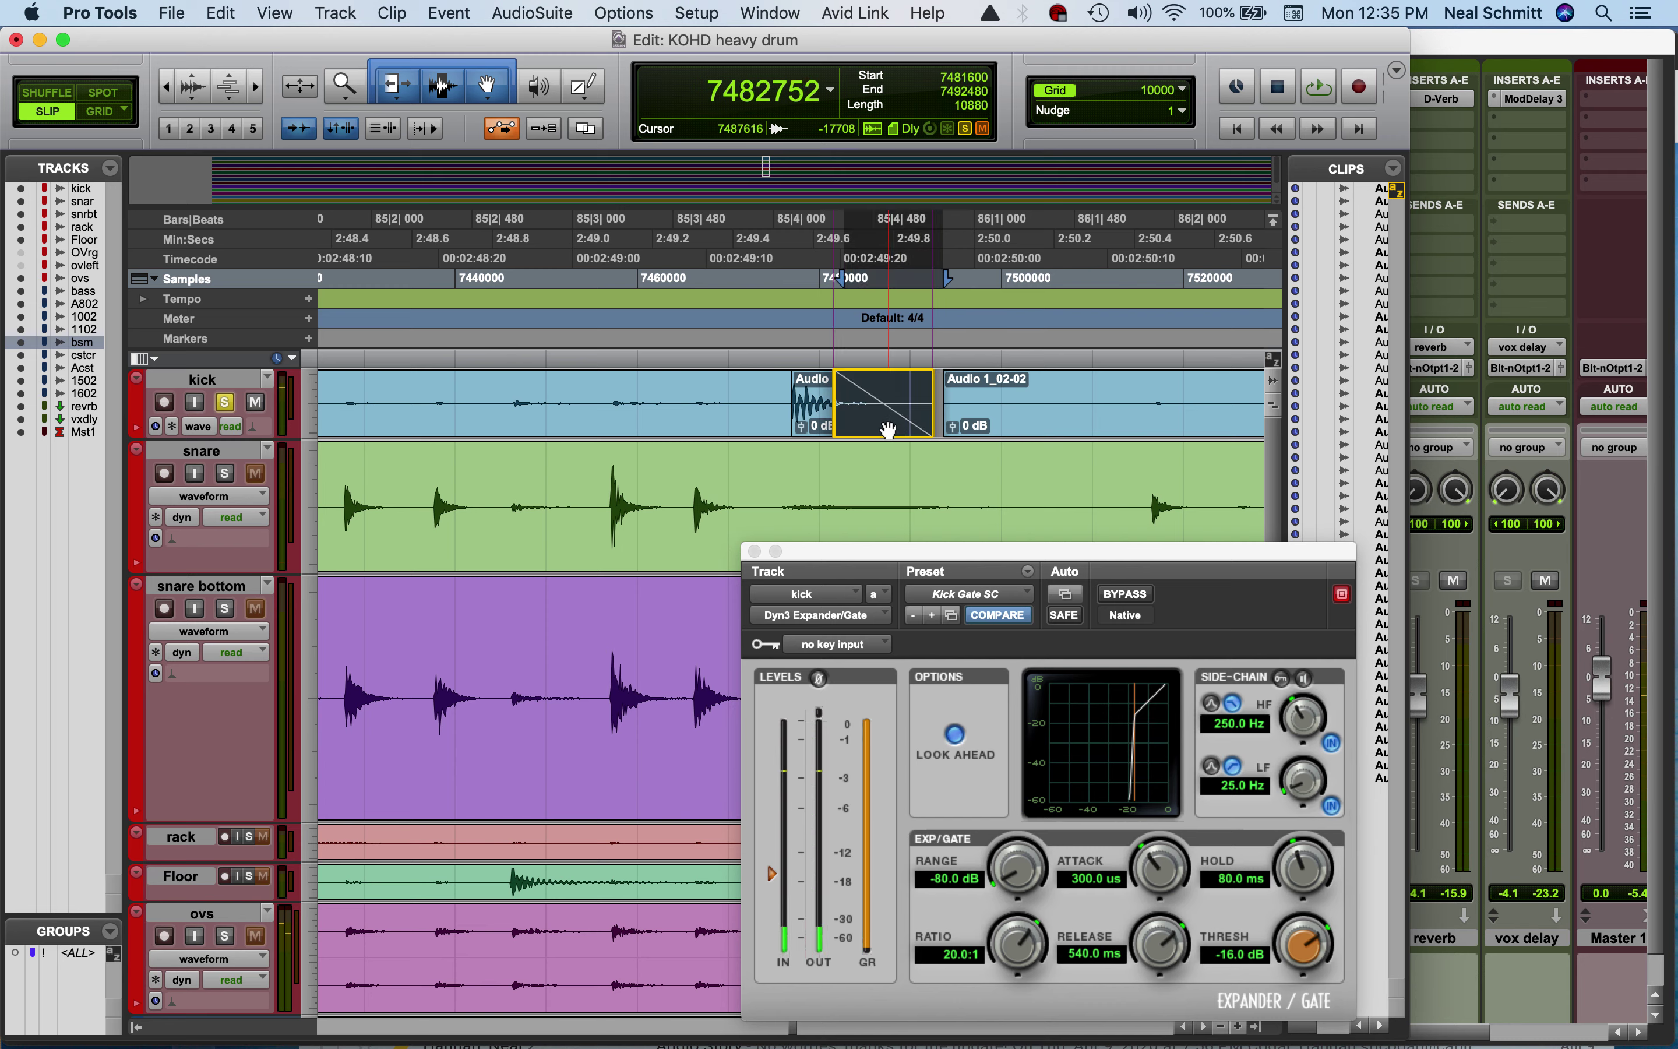
click(698, 389)
key(space)
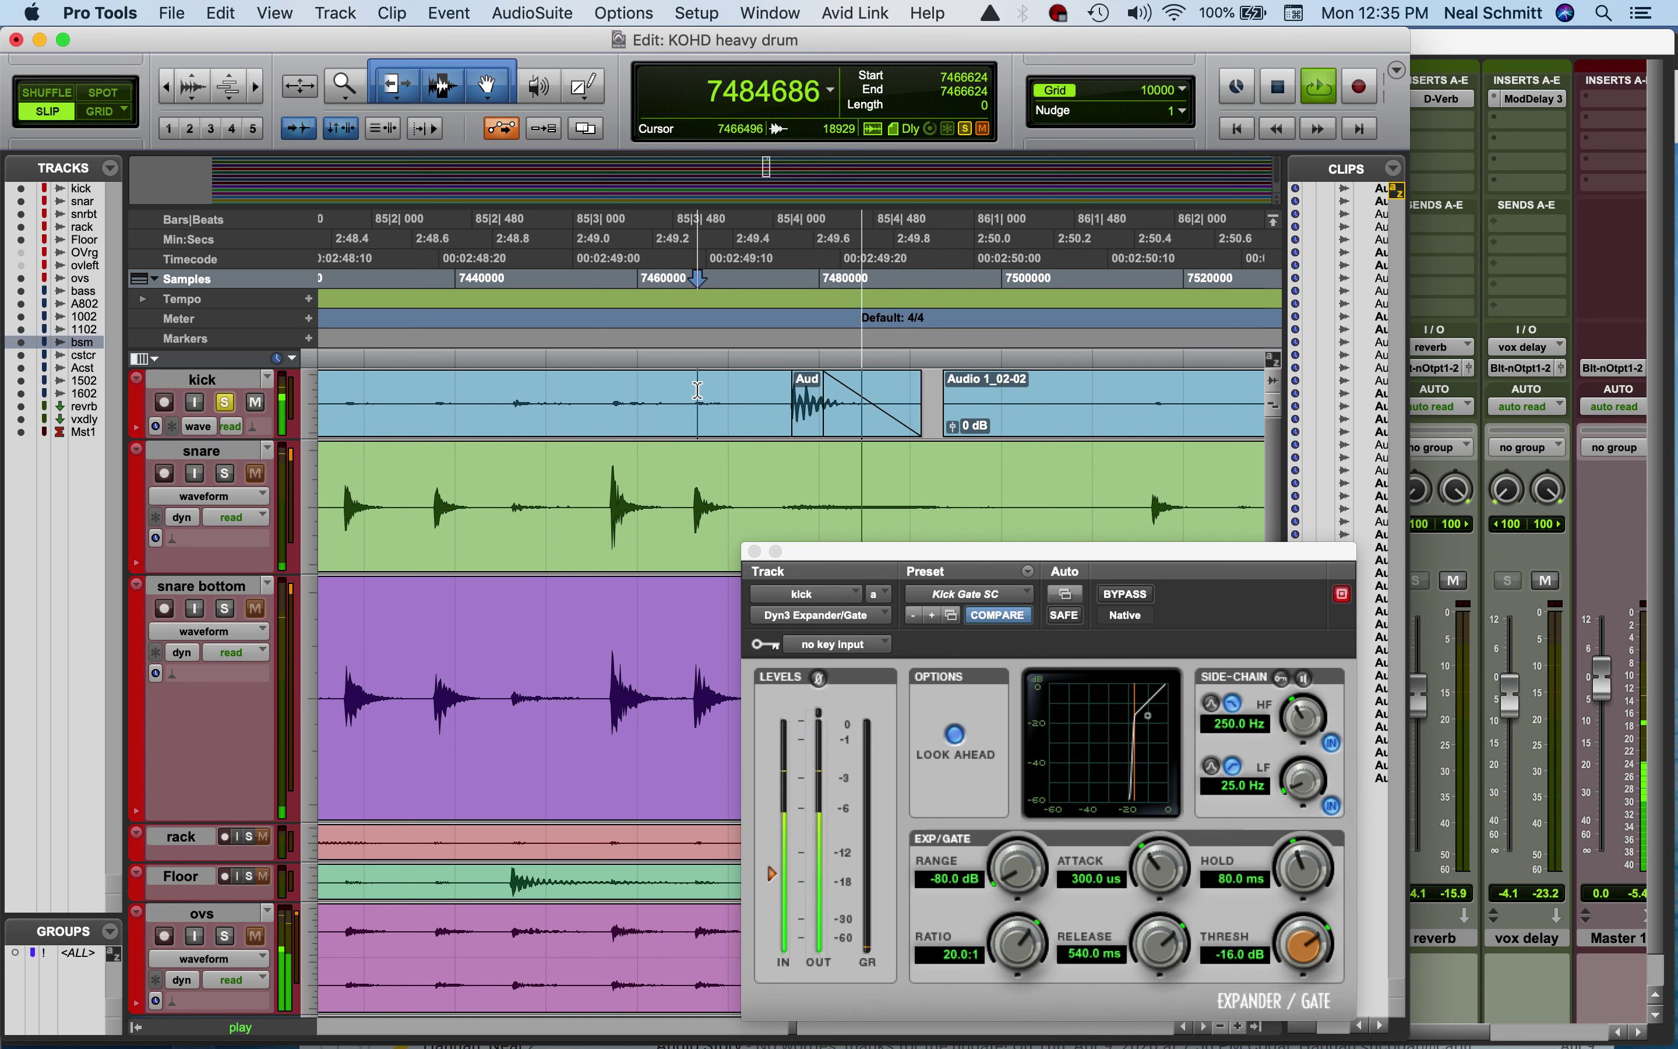
key(space)
Trim the end of the isolated kick hit to about sample 7484544 and play it back
drag(906, 392, 860, 392)
key(space)
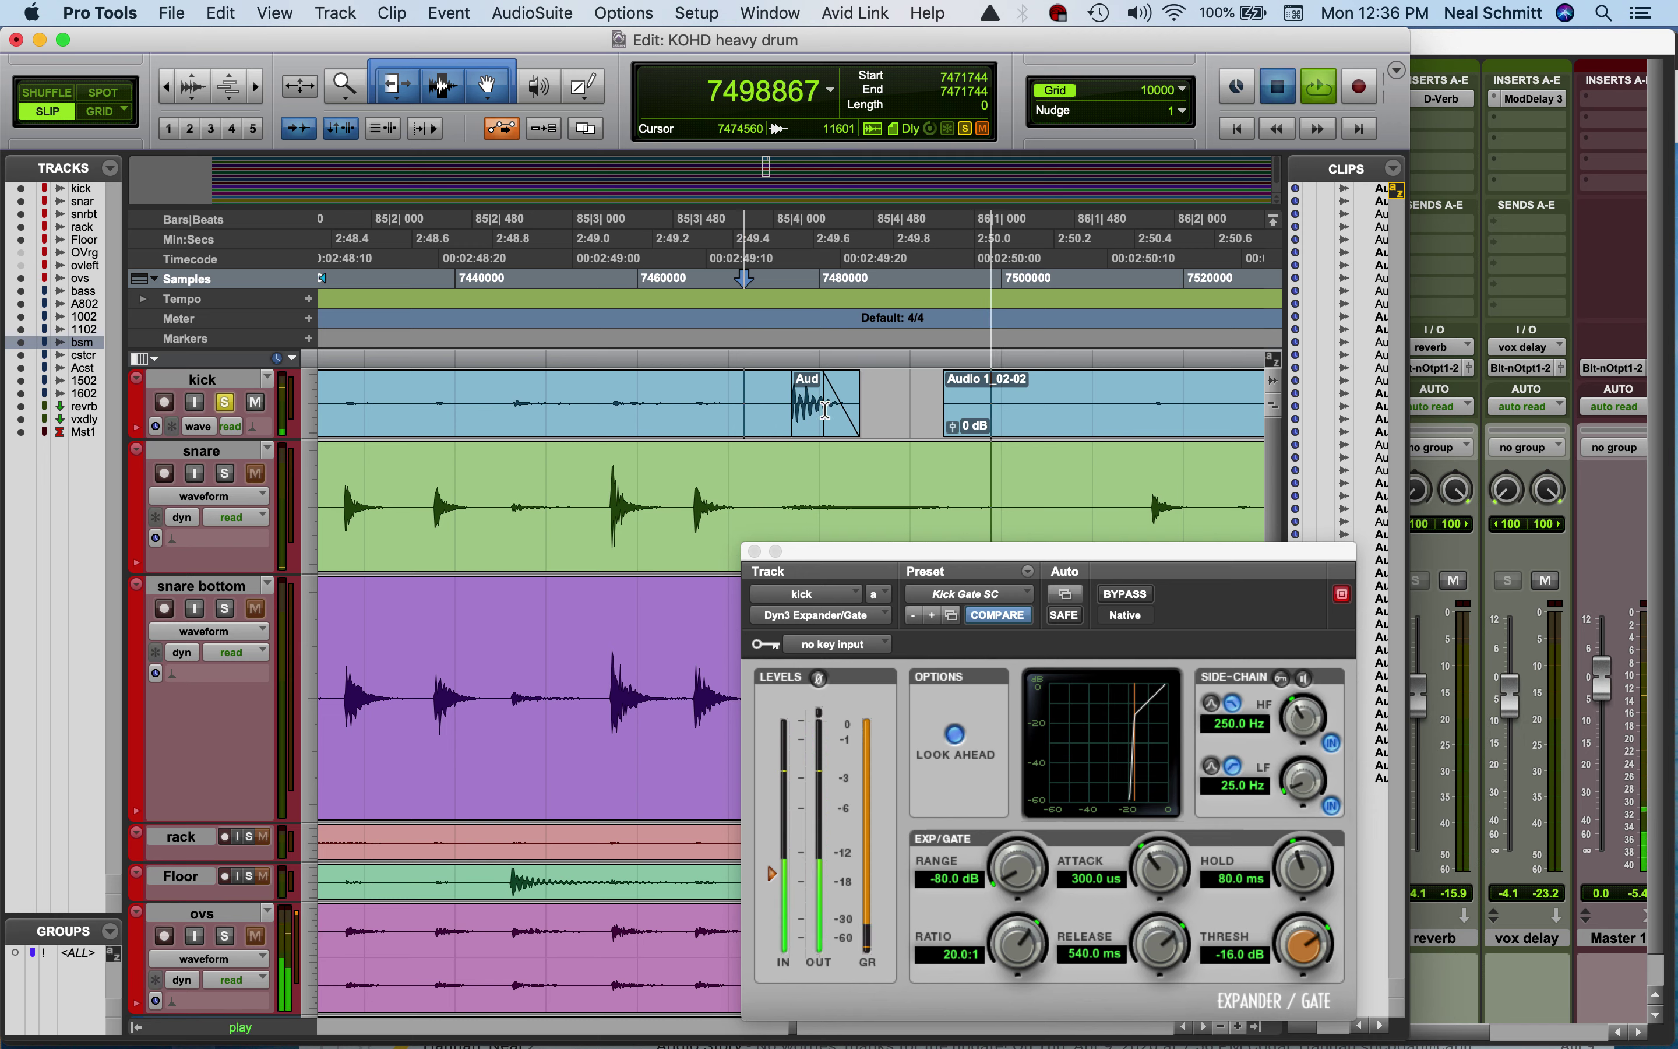
key(space)
Shift the shortened kick fade-out slightly earlier and listen to the hit again
click(835, 431)
click(835, 431)
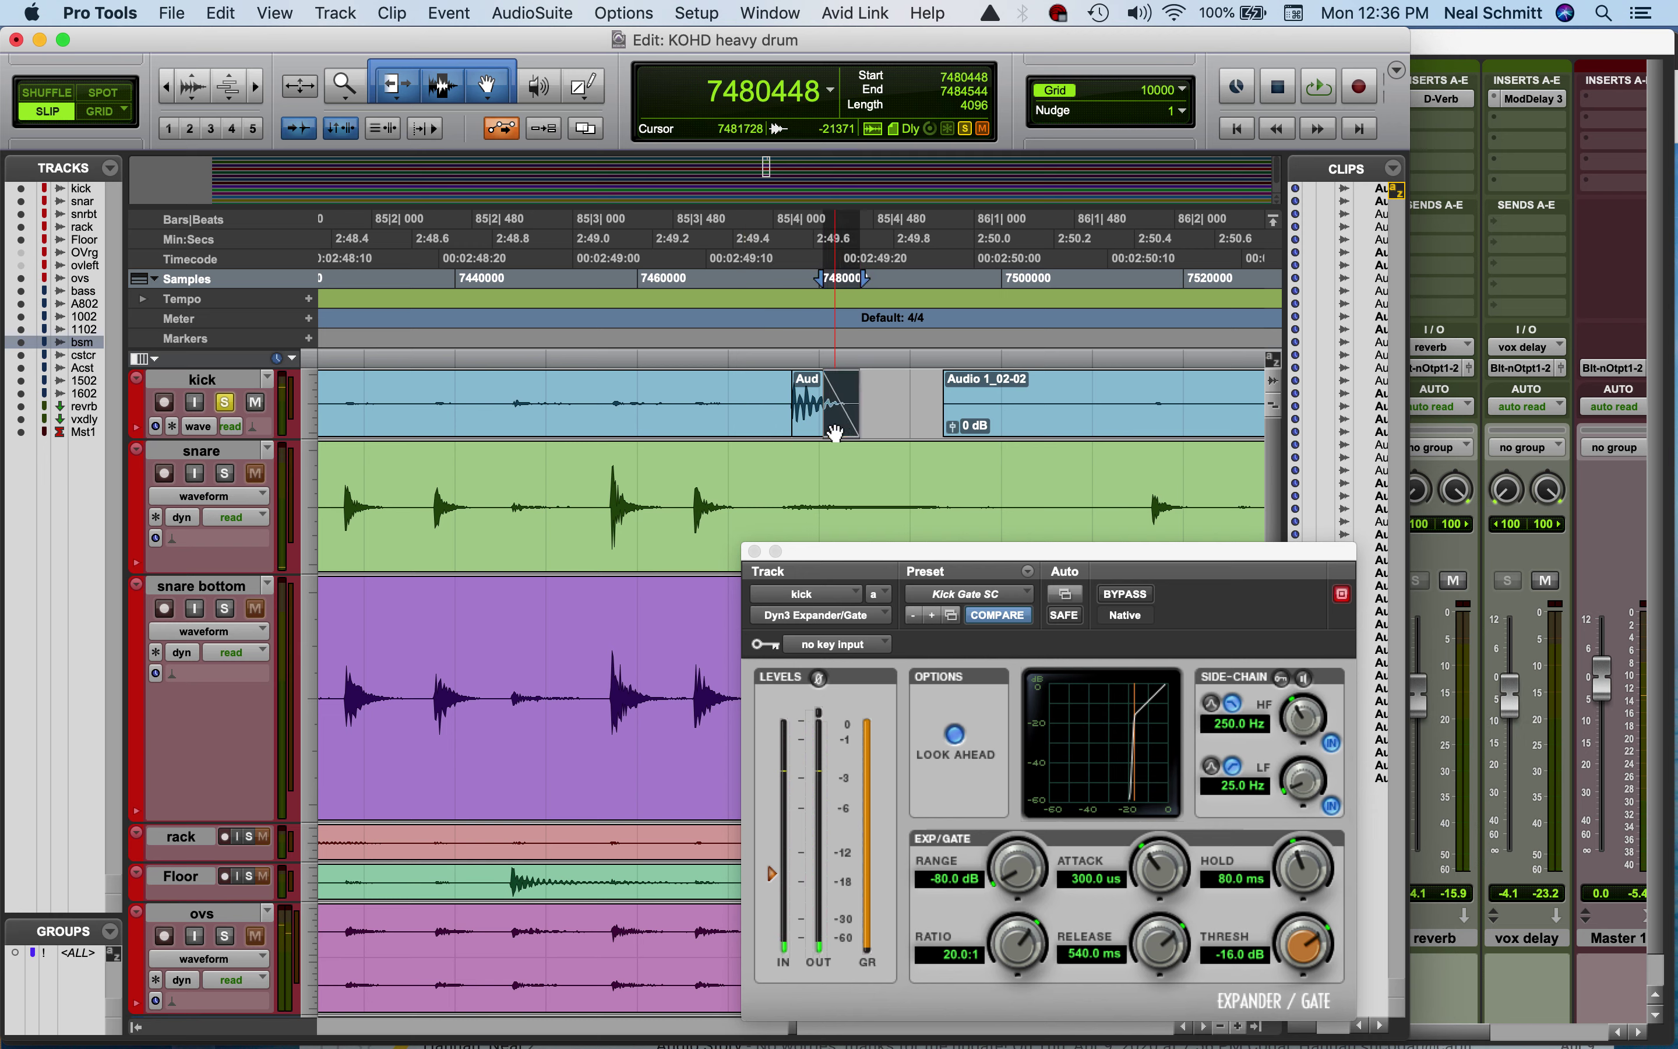
drag(835, 431, 828, 431)
click(749, 387)
key(space)
key(space)
Compare the next unedited kick hit with the faded one by playing each of them
key(r)
click(1123, 382)
key(space)
key(space)
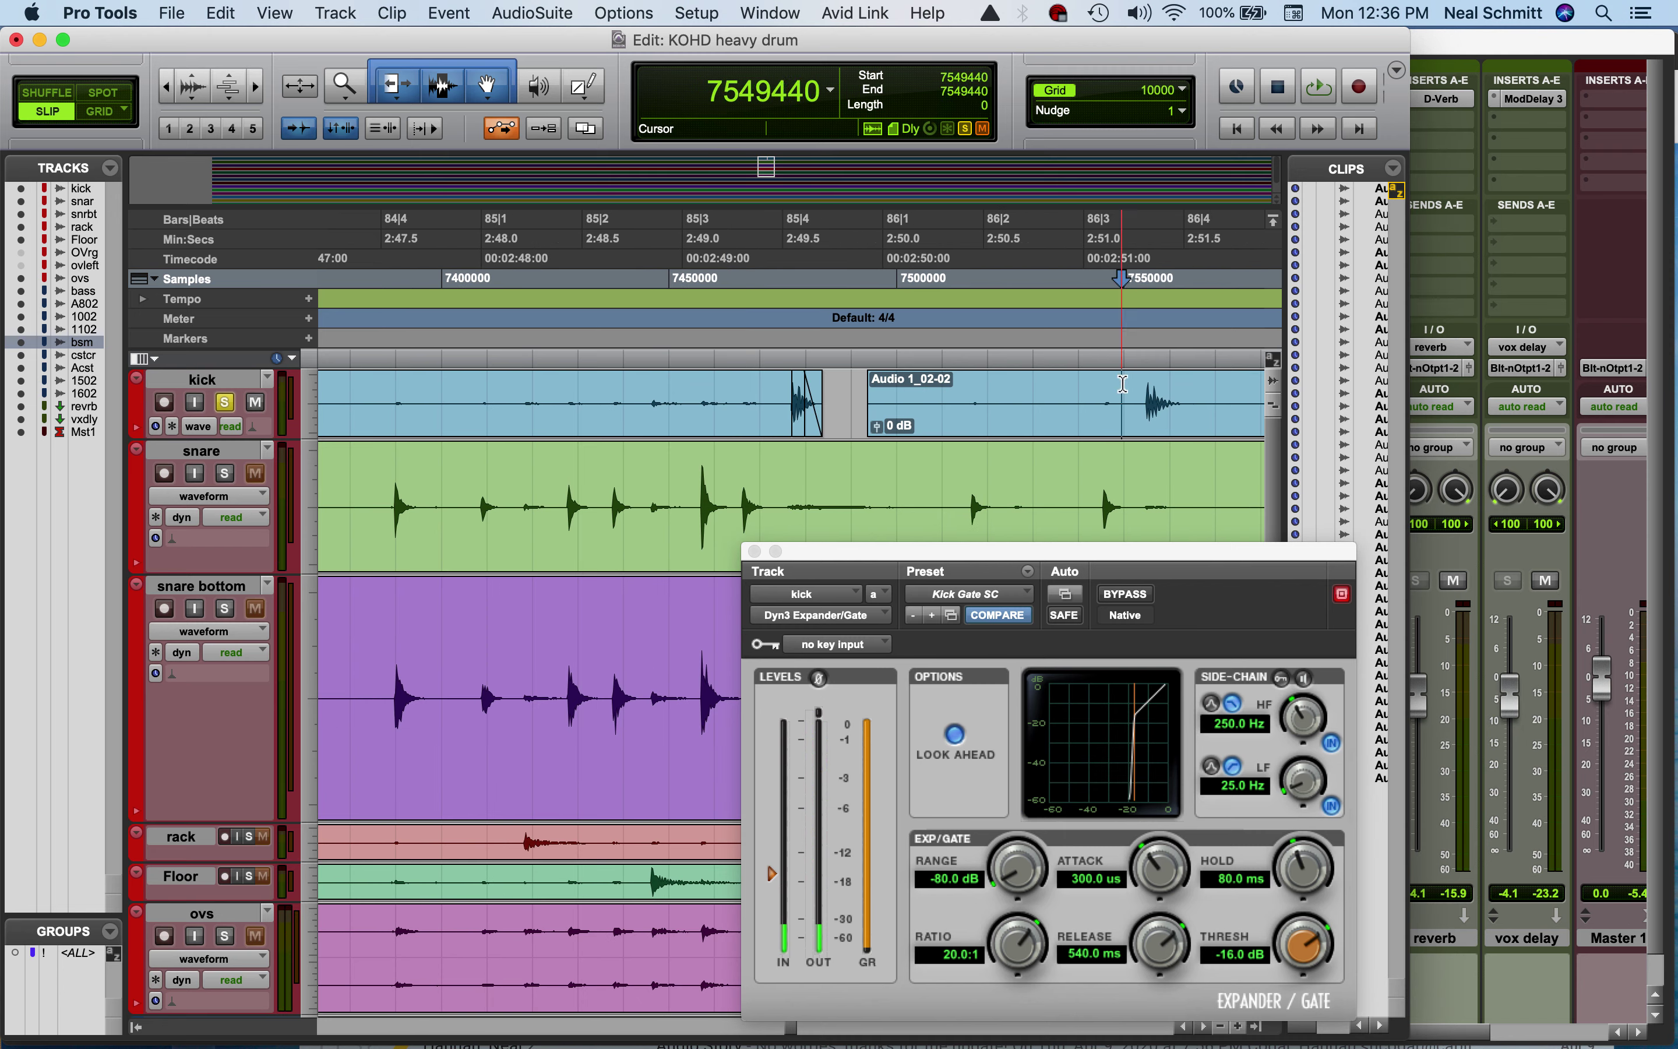
click(738, 383)
key(space)
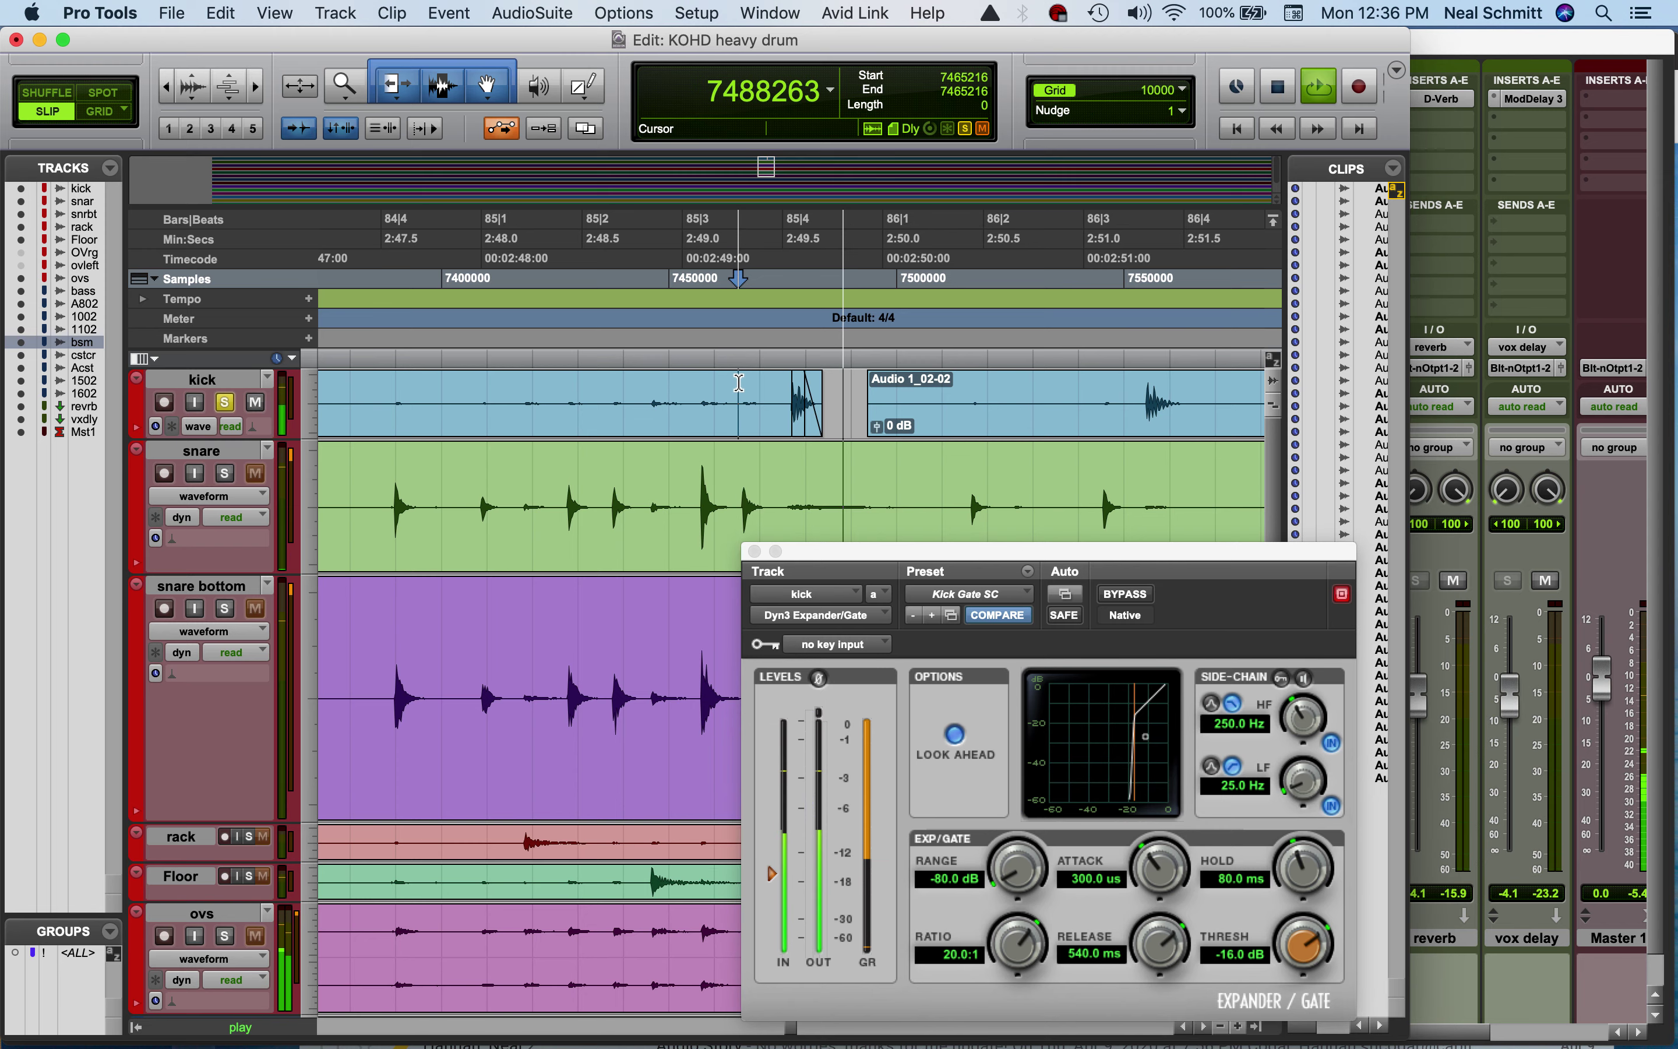
key(space)
Review the kick's Dyn3 Compressor/Limiter during playback and its EQ3 7-Band curve in the Mix window
key(super+equal)
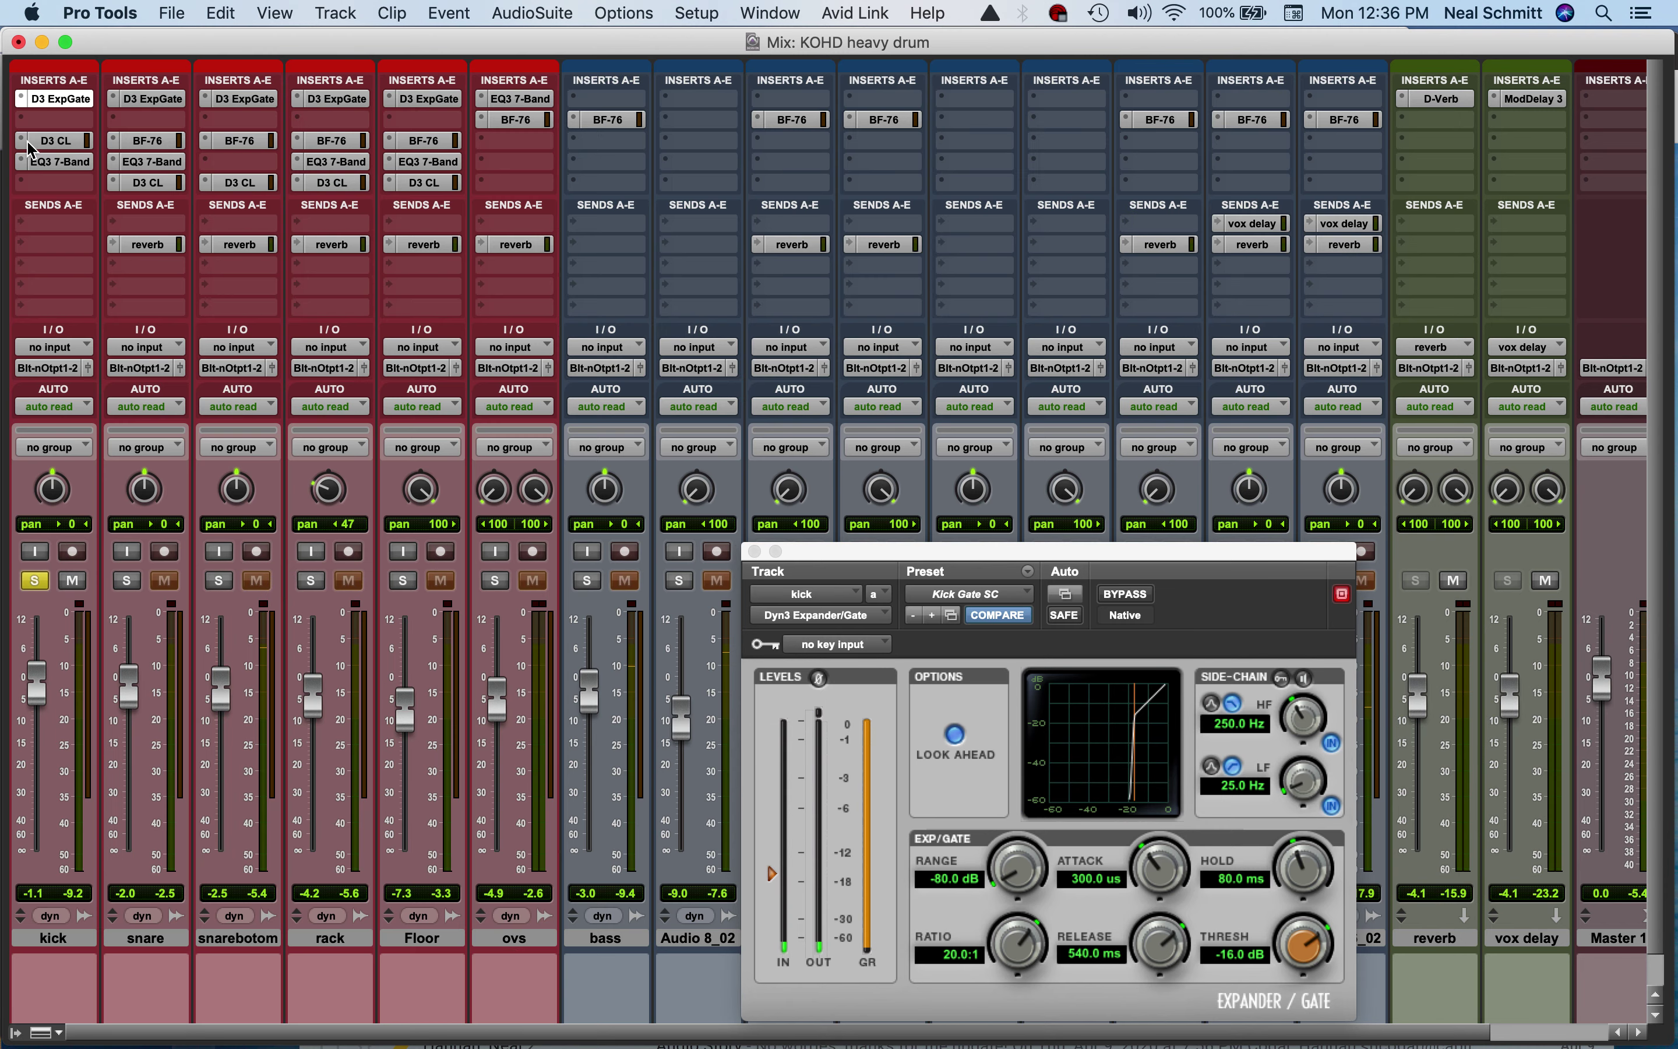
click(45, 142)
key(space)
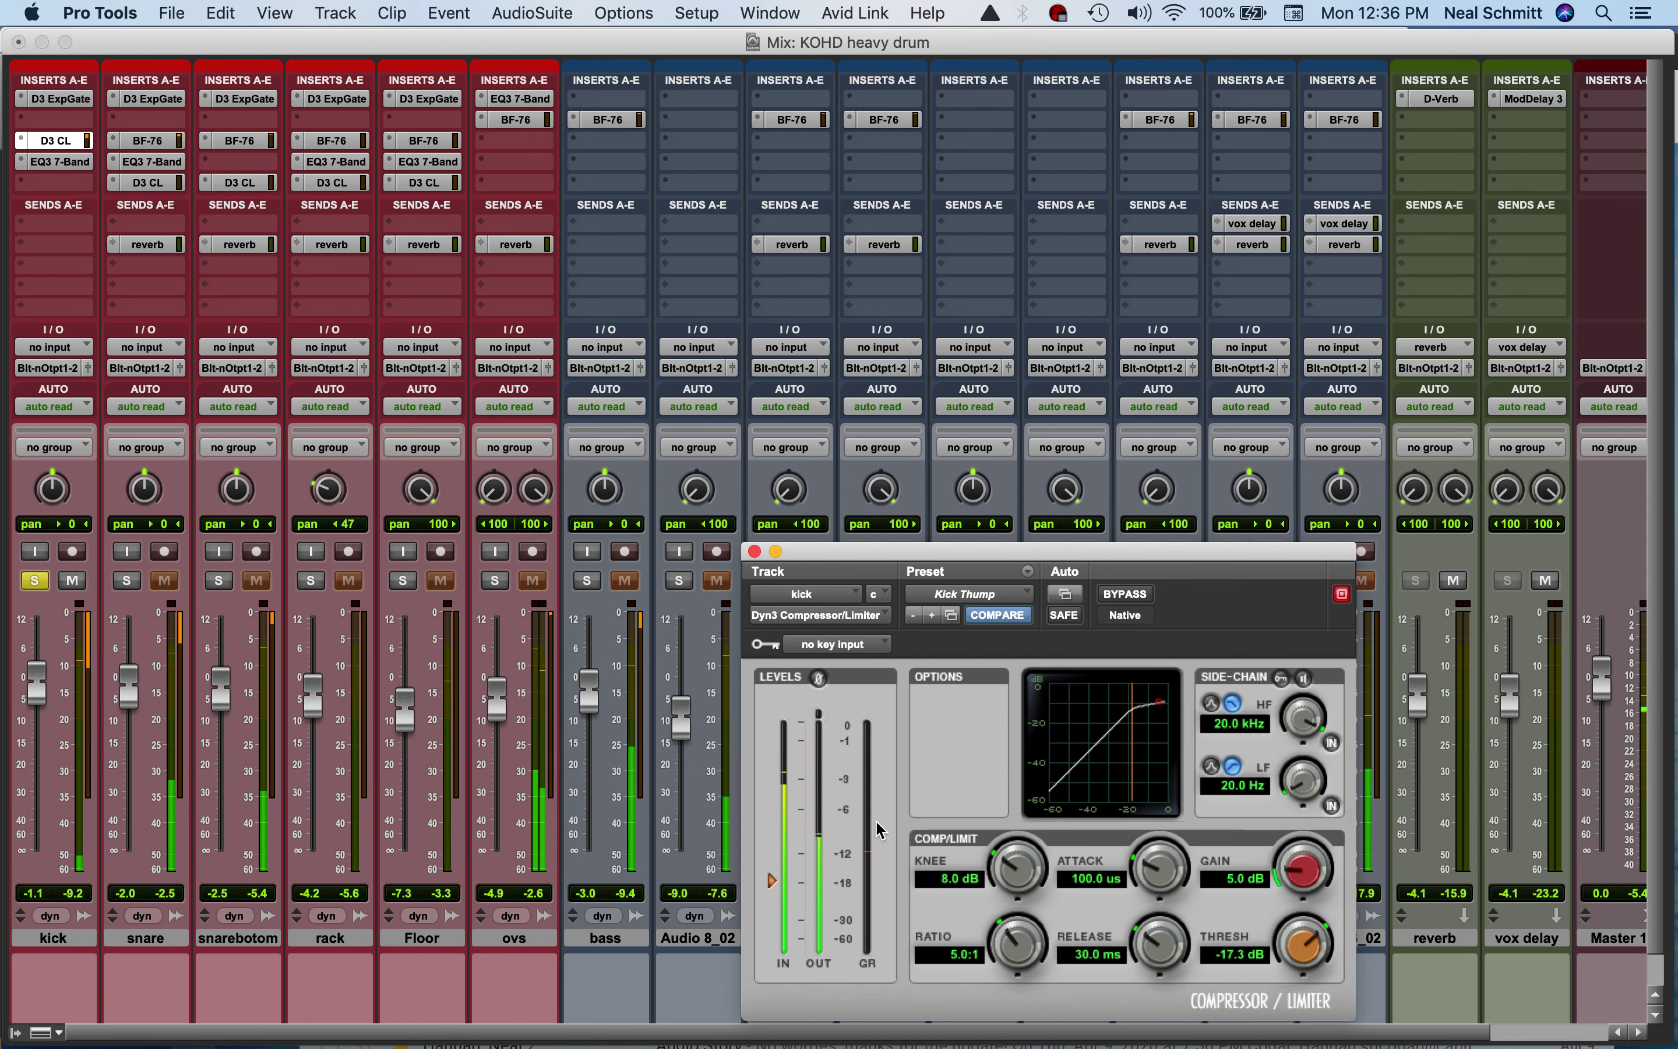
click(59, 162)
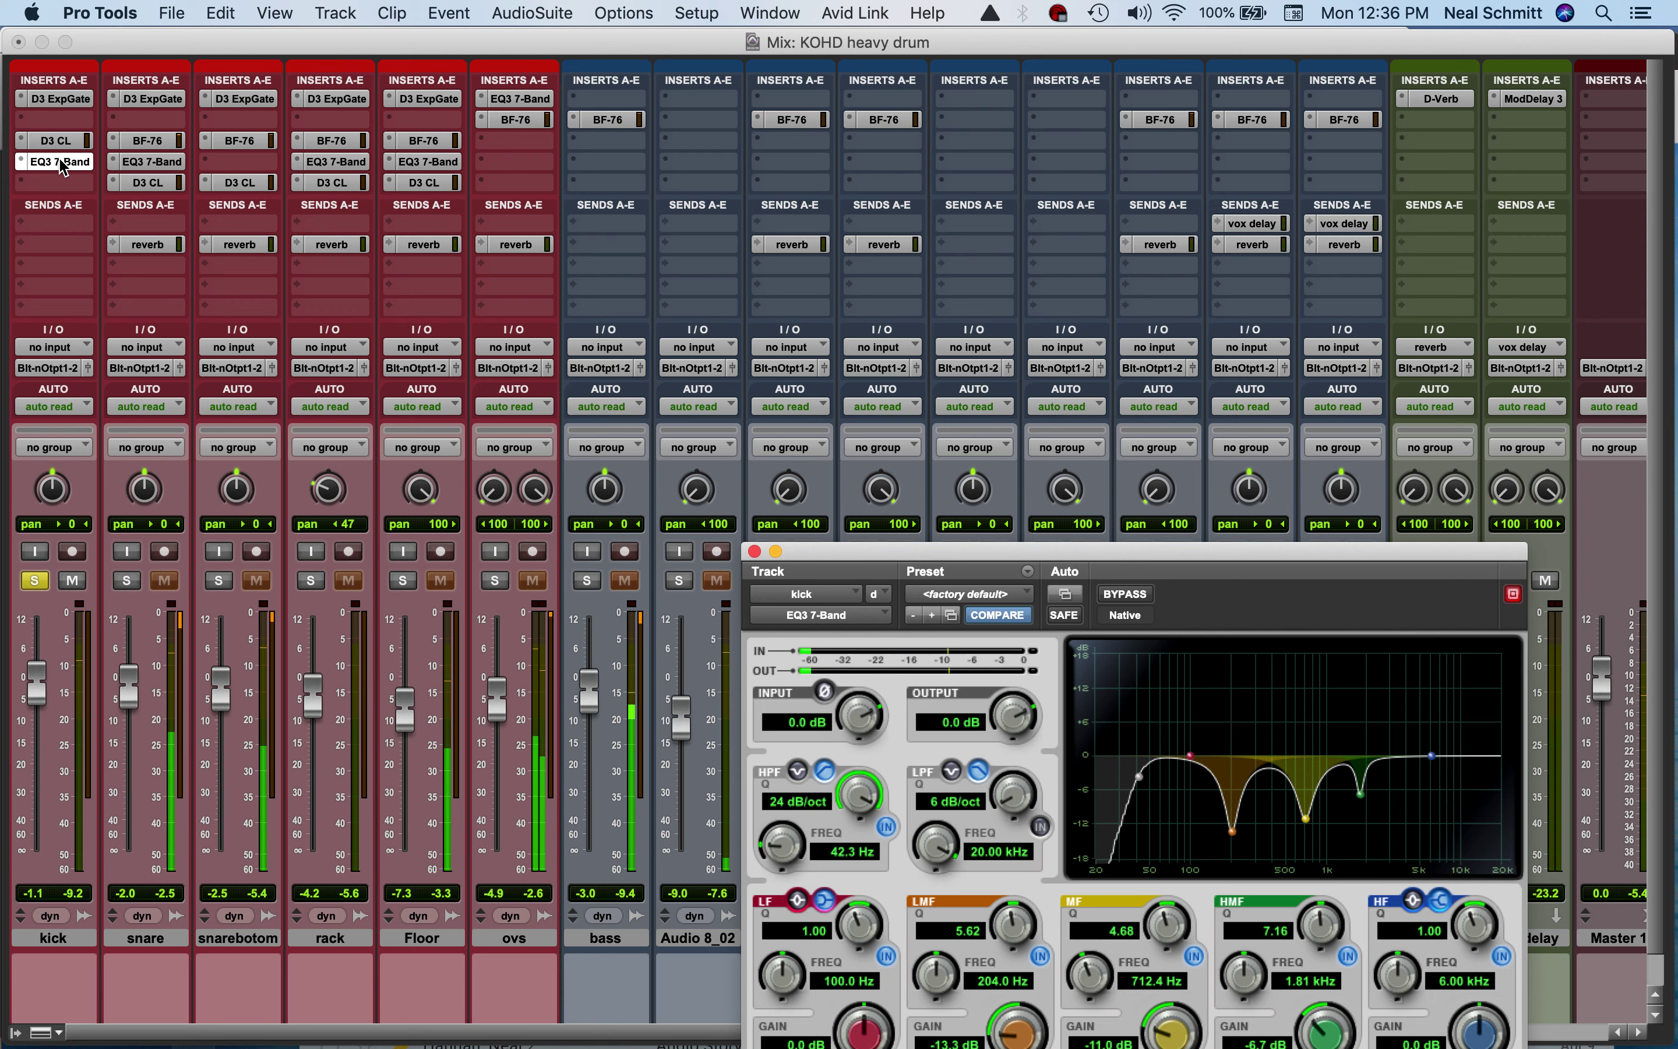
Copy the snare's D3 CL limiter to the kick's insert E, open it, and set its threshold to -10.8 dB
click(141, 188)
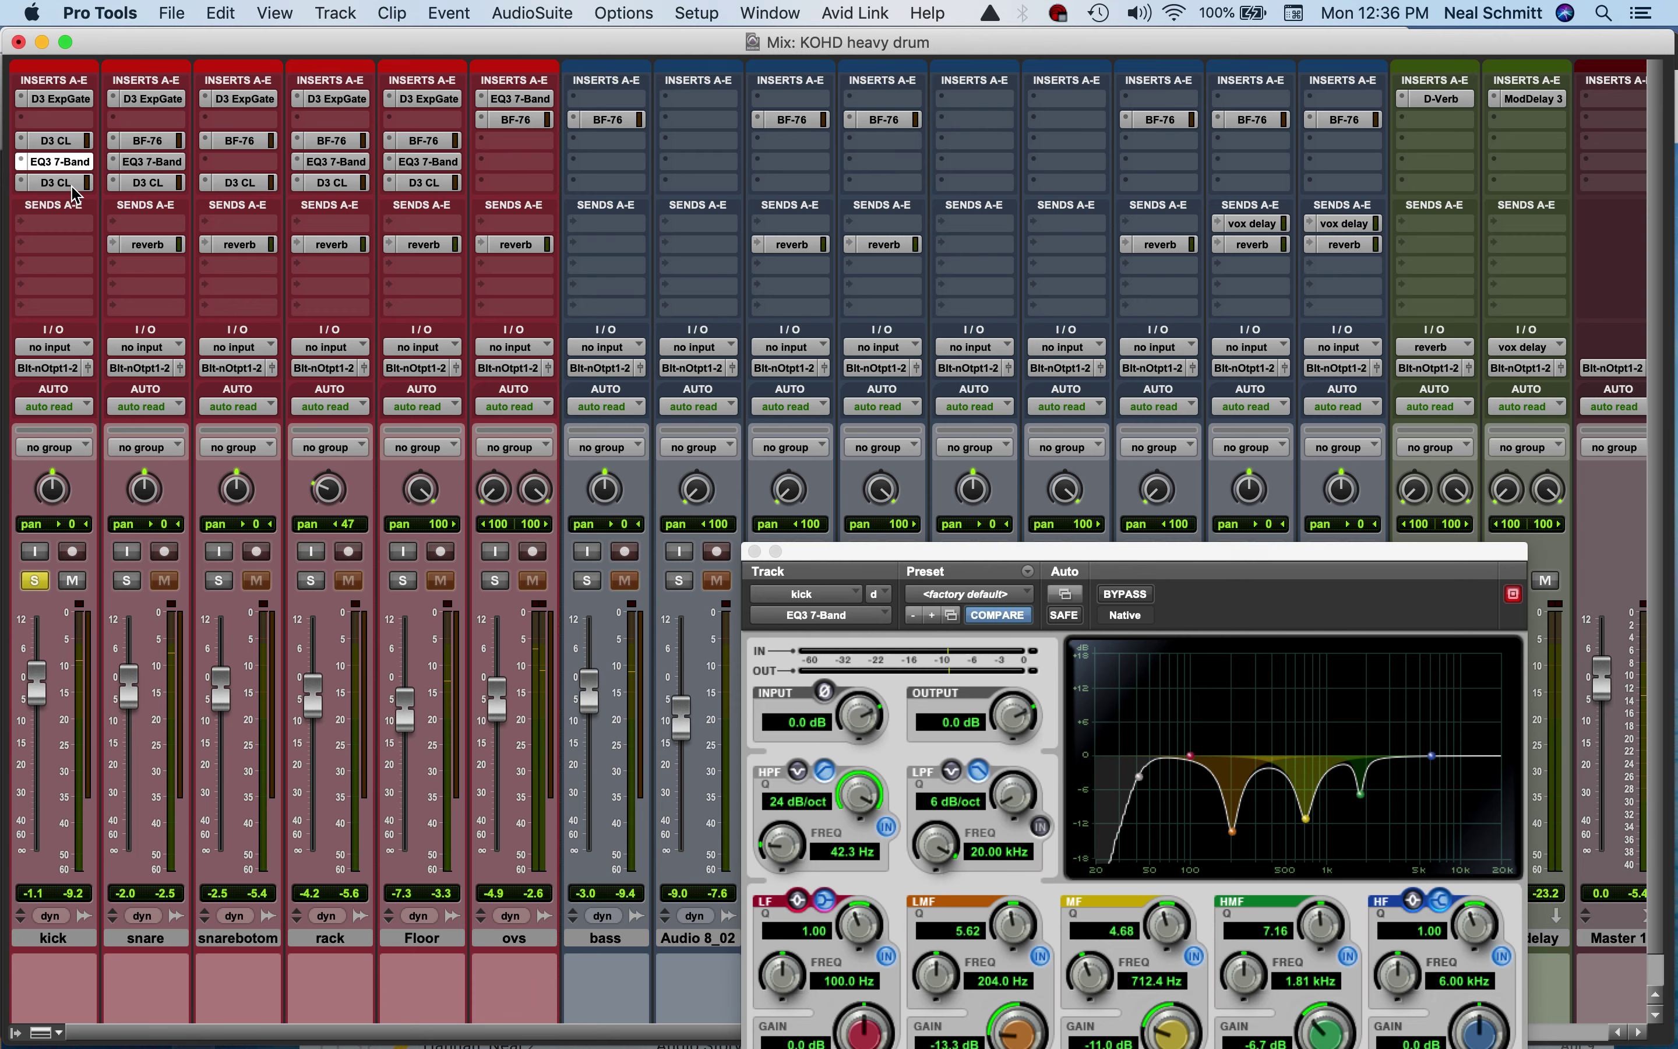
click(58, 183)
drag(859, 579, 788, 496)
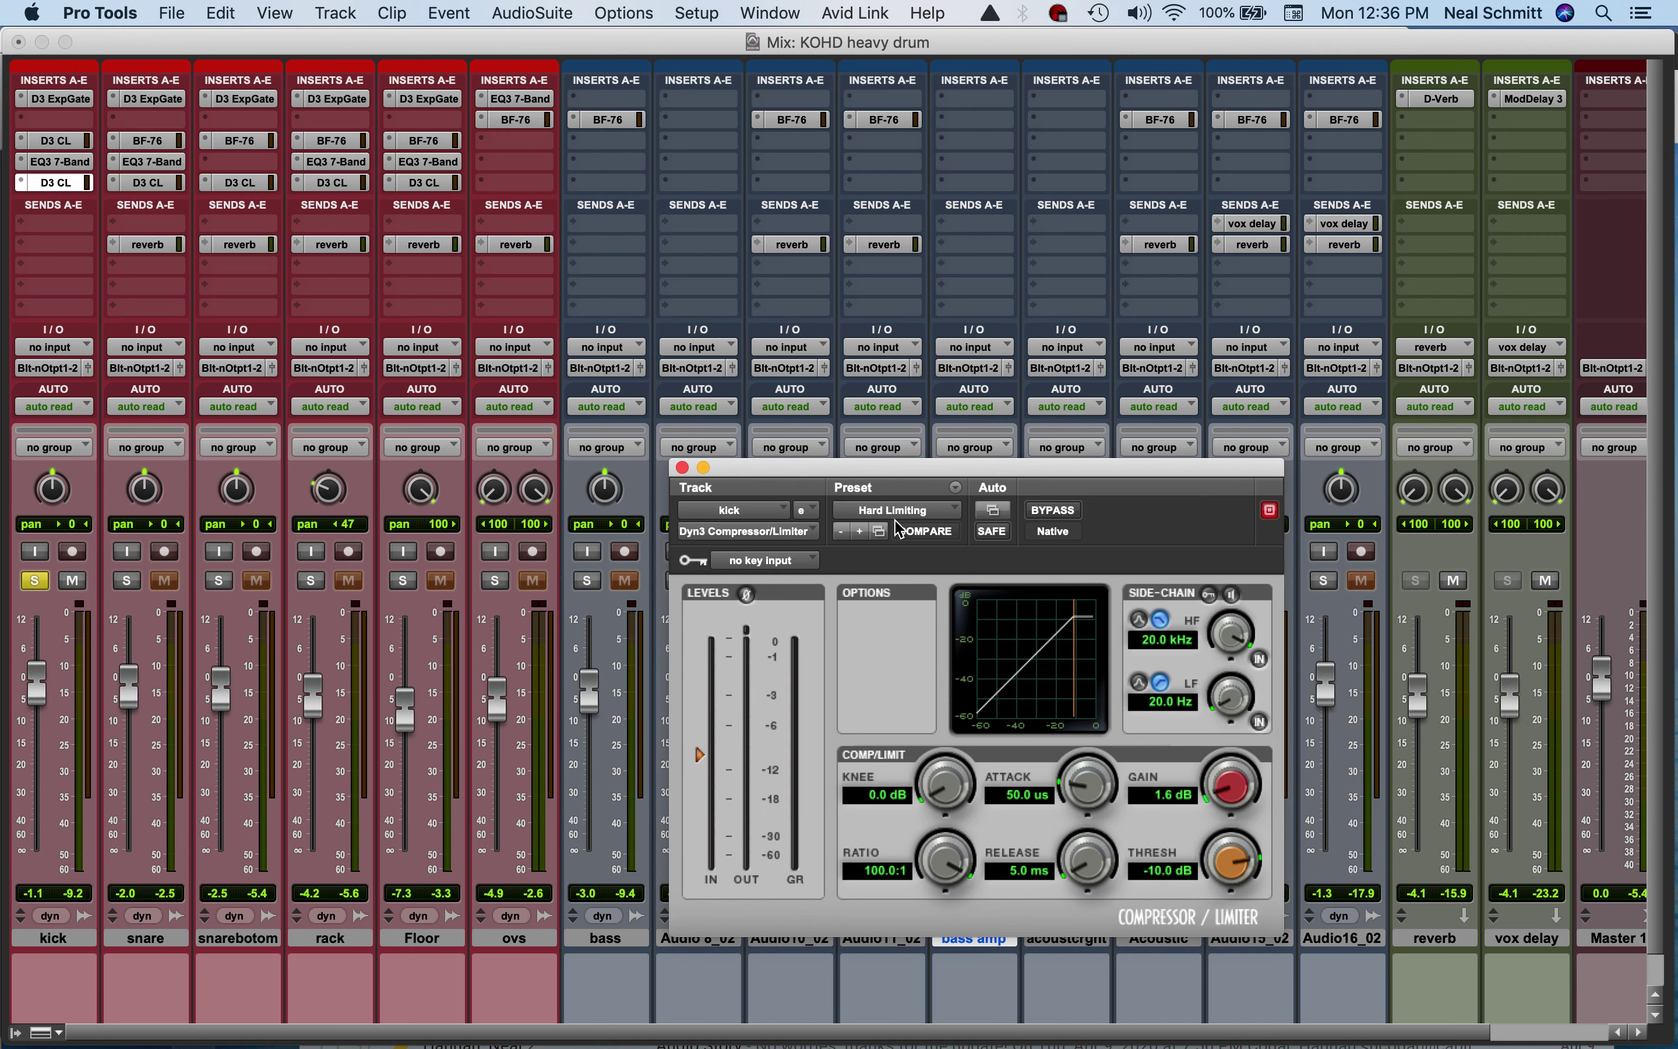
key(space)
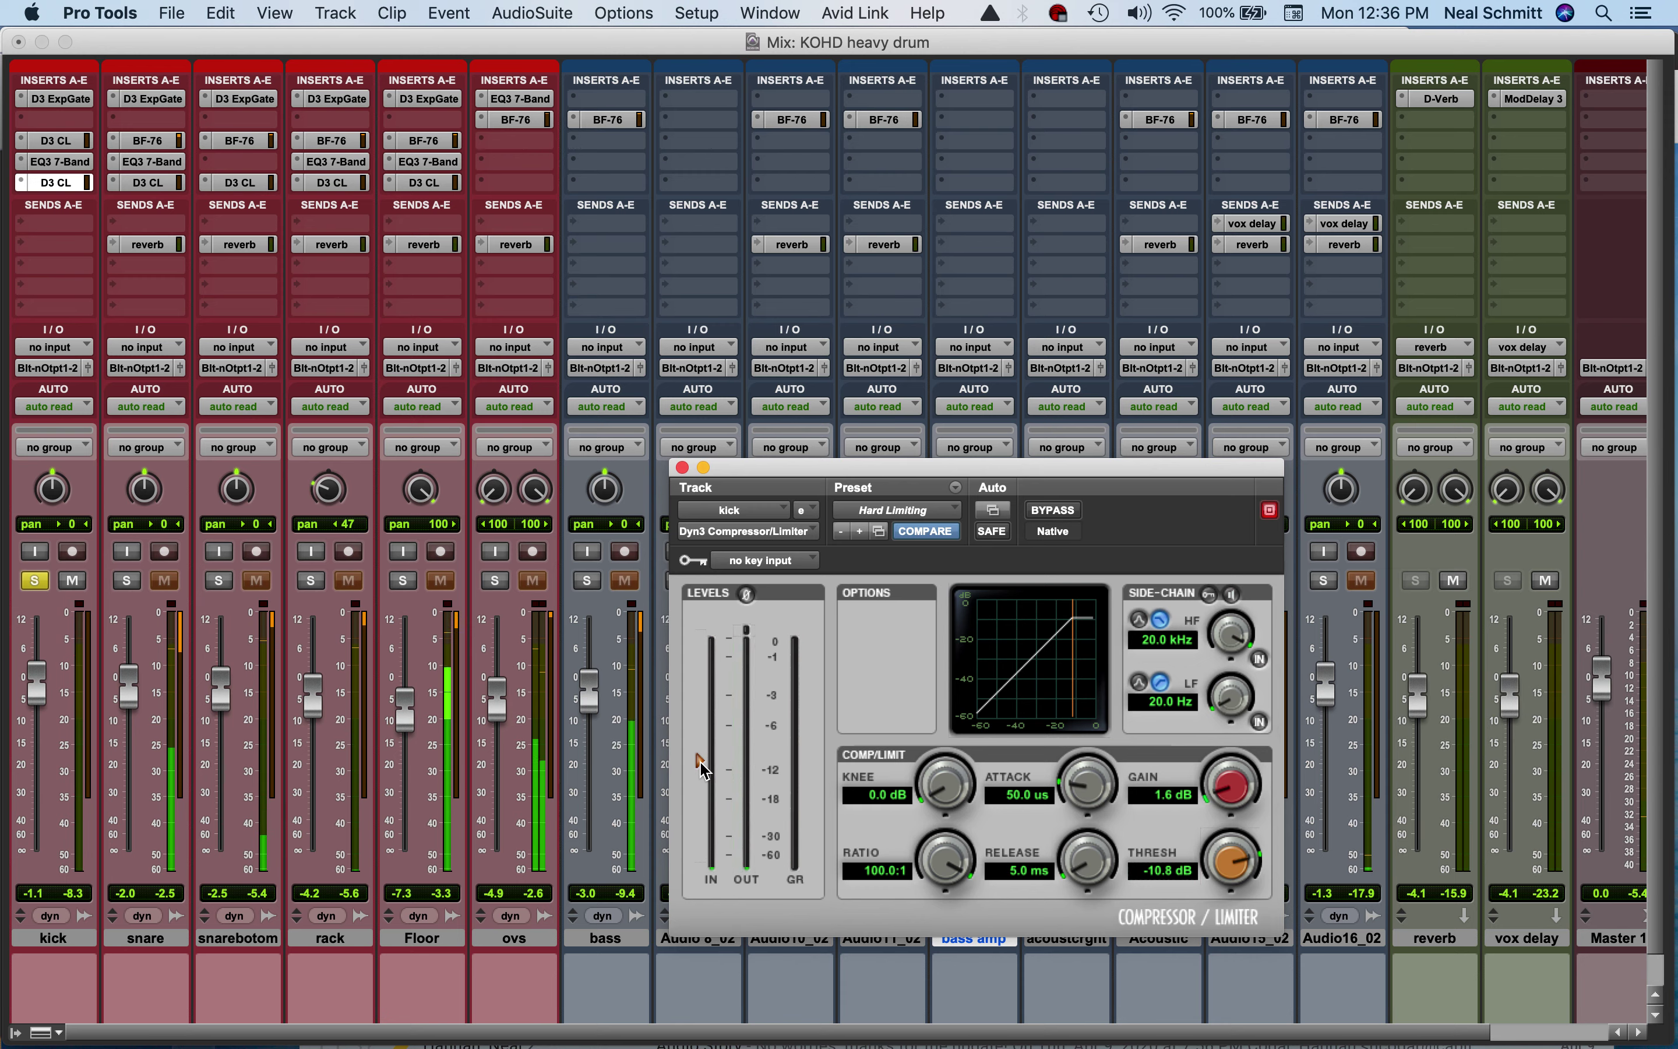
Show a wider stretch of the song in the Edit window and move the limiter window clear of the tom hits
key(super+equal)
key(space)
key(super+bracketleft)
key(super+bracketleft)
key(super+bracketleft)
key(super+bracketleft)
key(super+bracketleft)
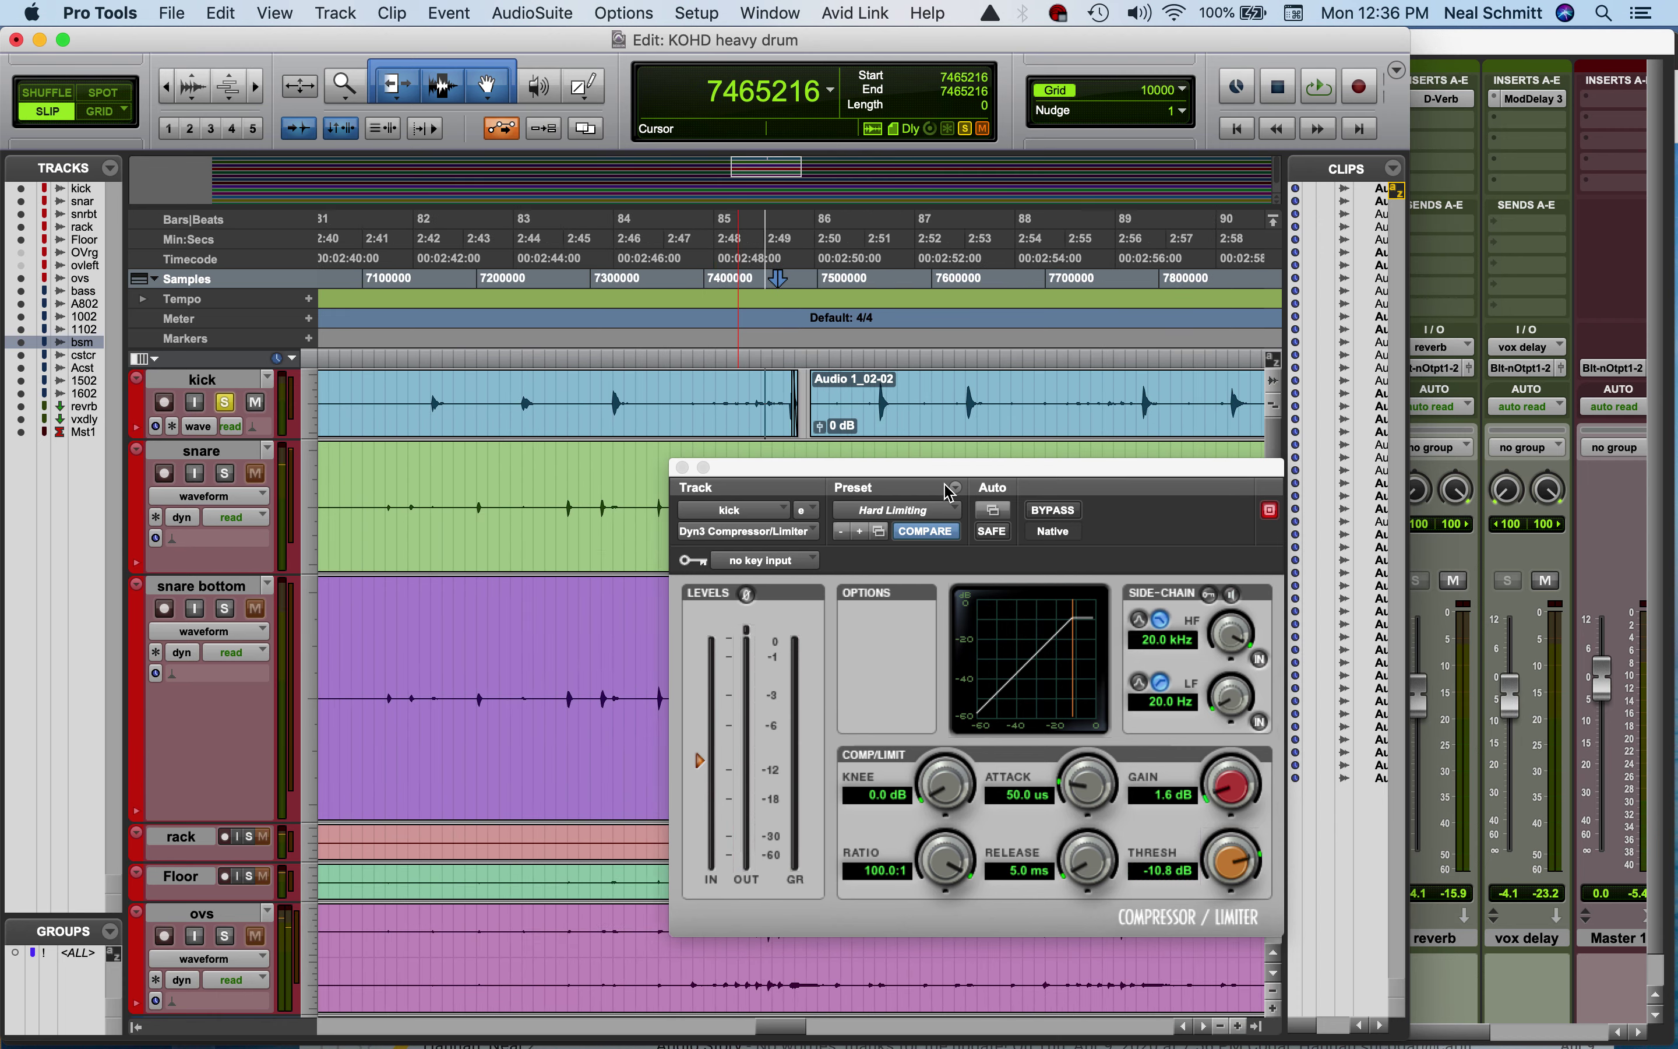
drag(937, 459, 444, 319)
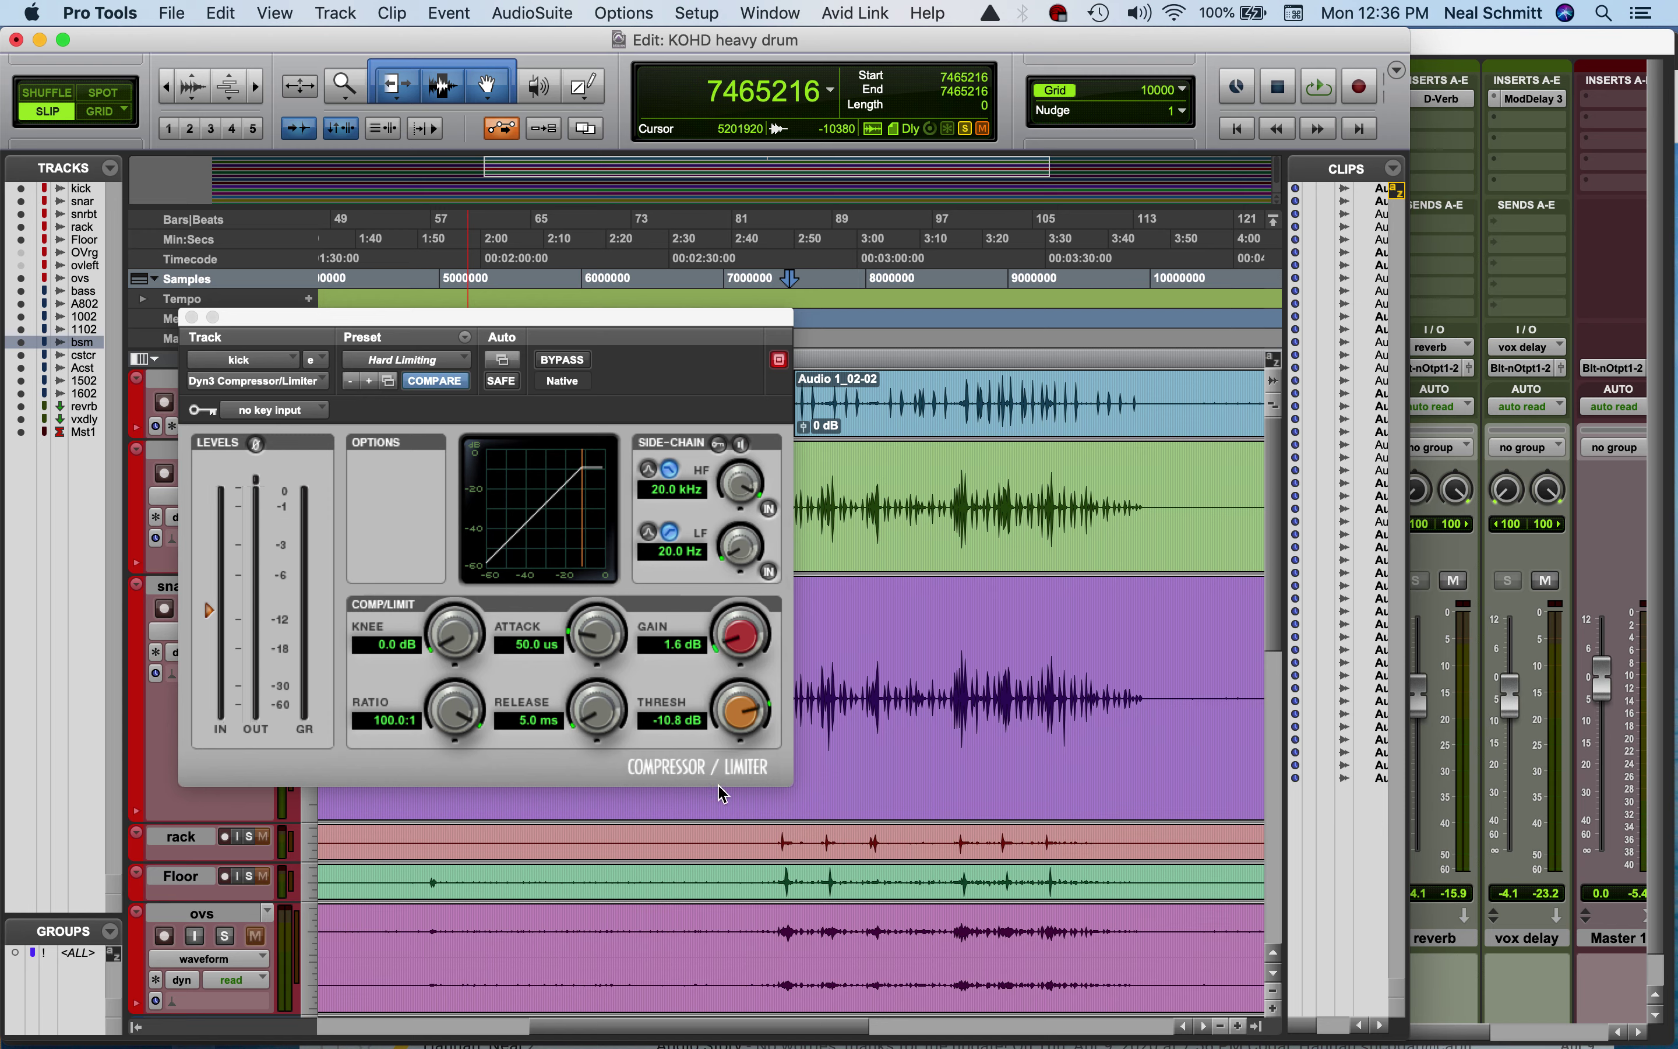
Select the rack tom passage from sample 7720448 to 7804416 and play it
click(822, 841)
key(super+bracketright)
key(super+bracketright)
key(super+bracketright)
key(super+bracketright)
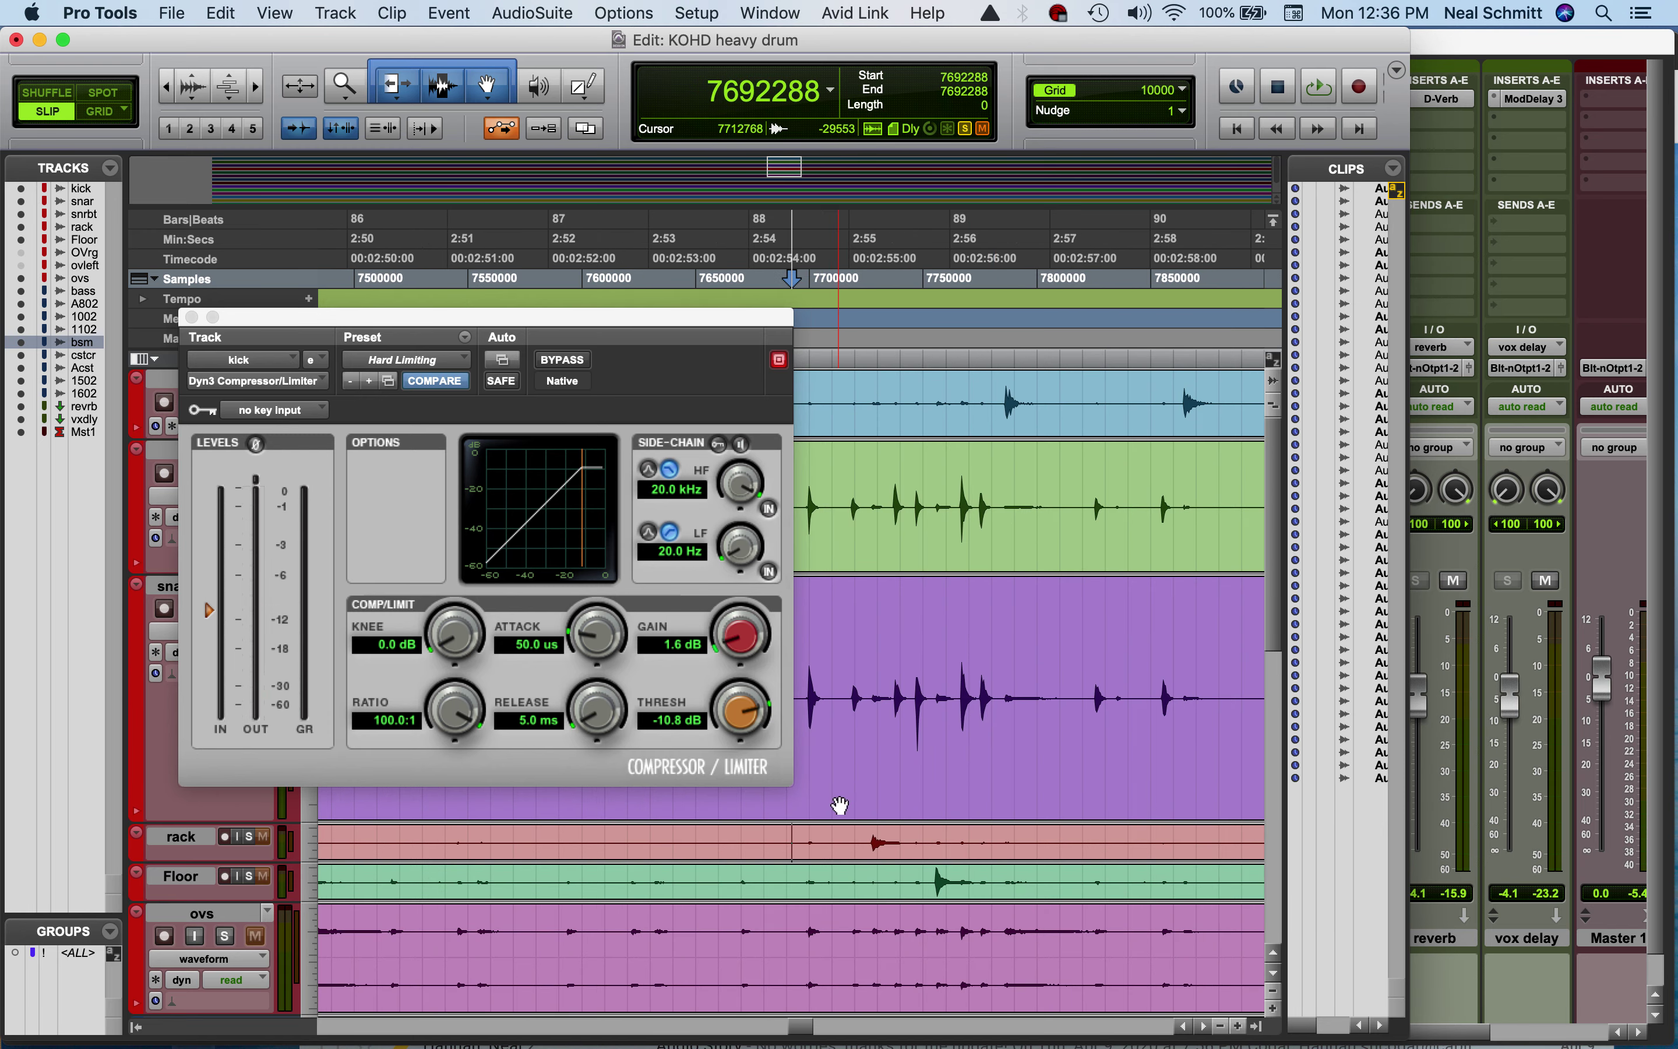
drag(856, 834, 1047, 834)
key(space)
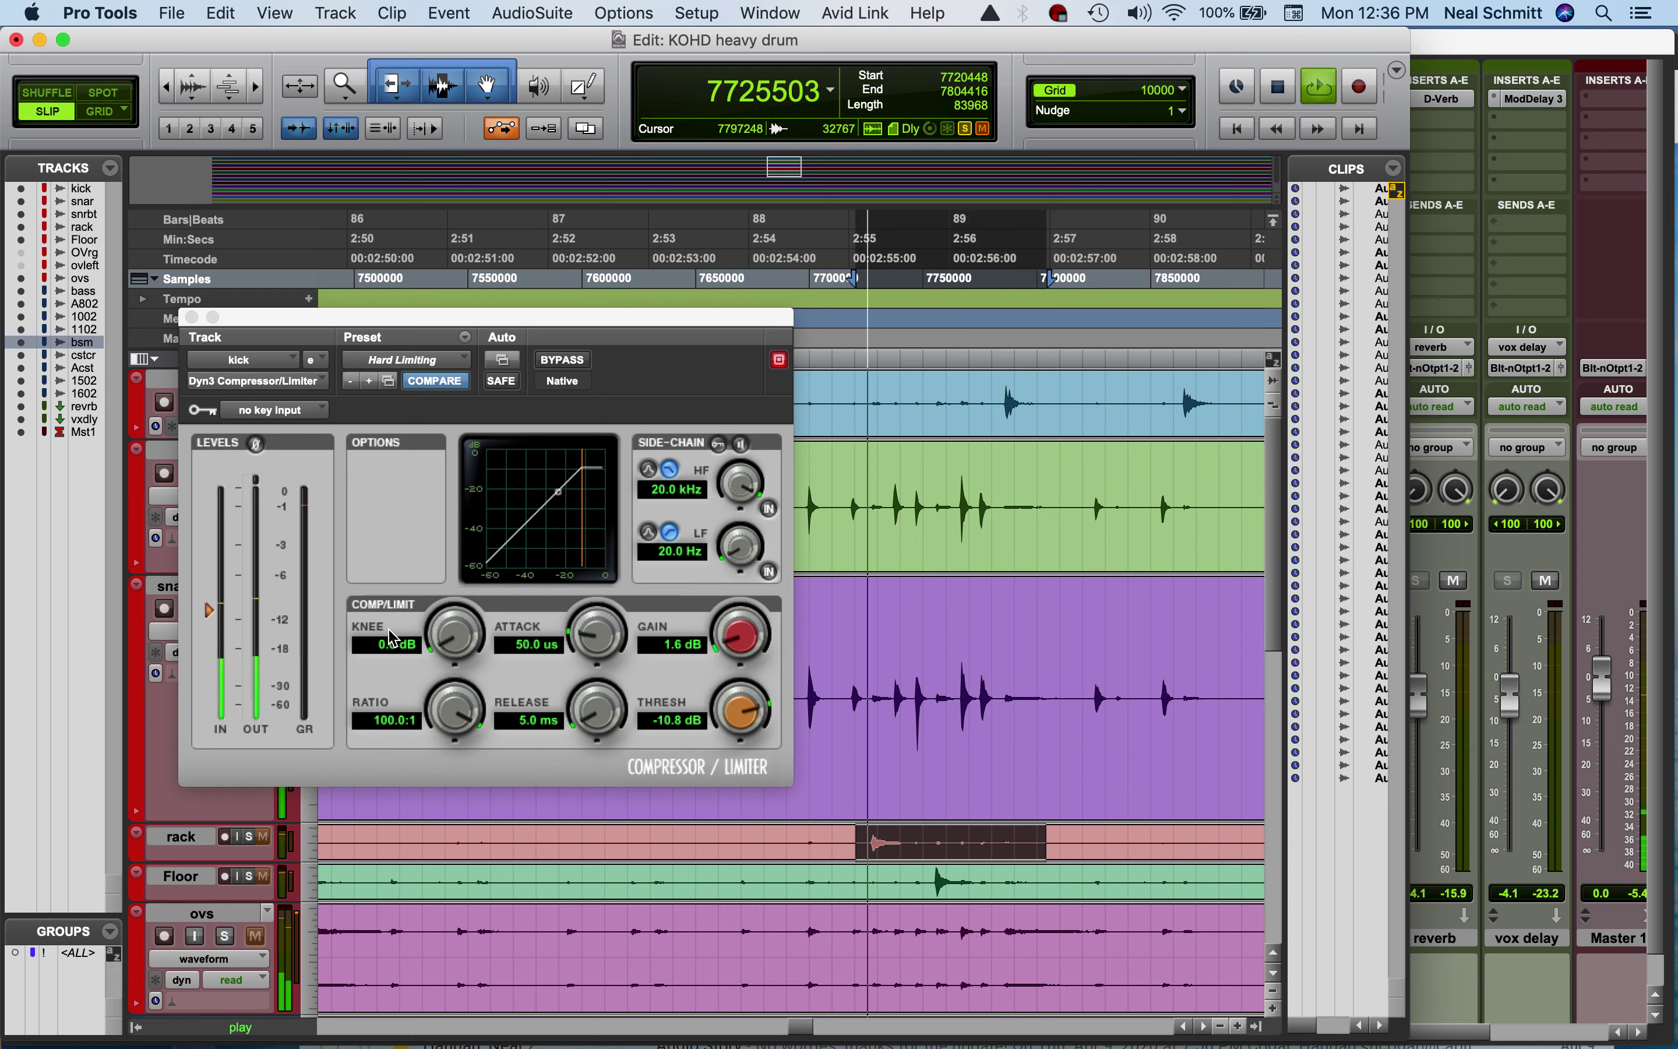
Set the kick limiter's threshold to -12.8 dB, close the plug-in, and unsolo the kick in the Mix window
drag(208, 609, 214, 624)
key(super+equal)
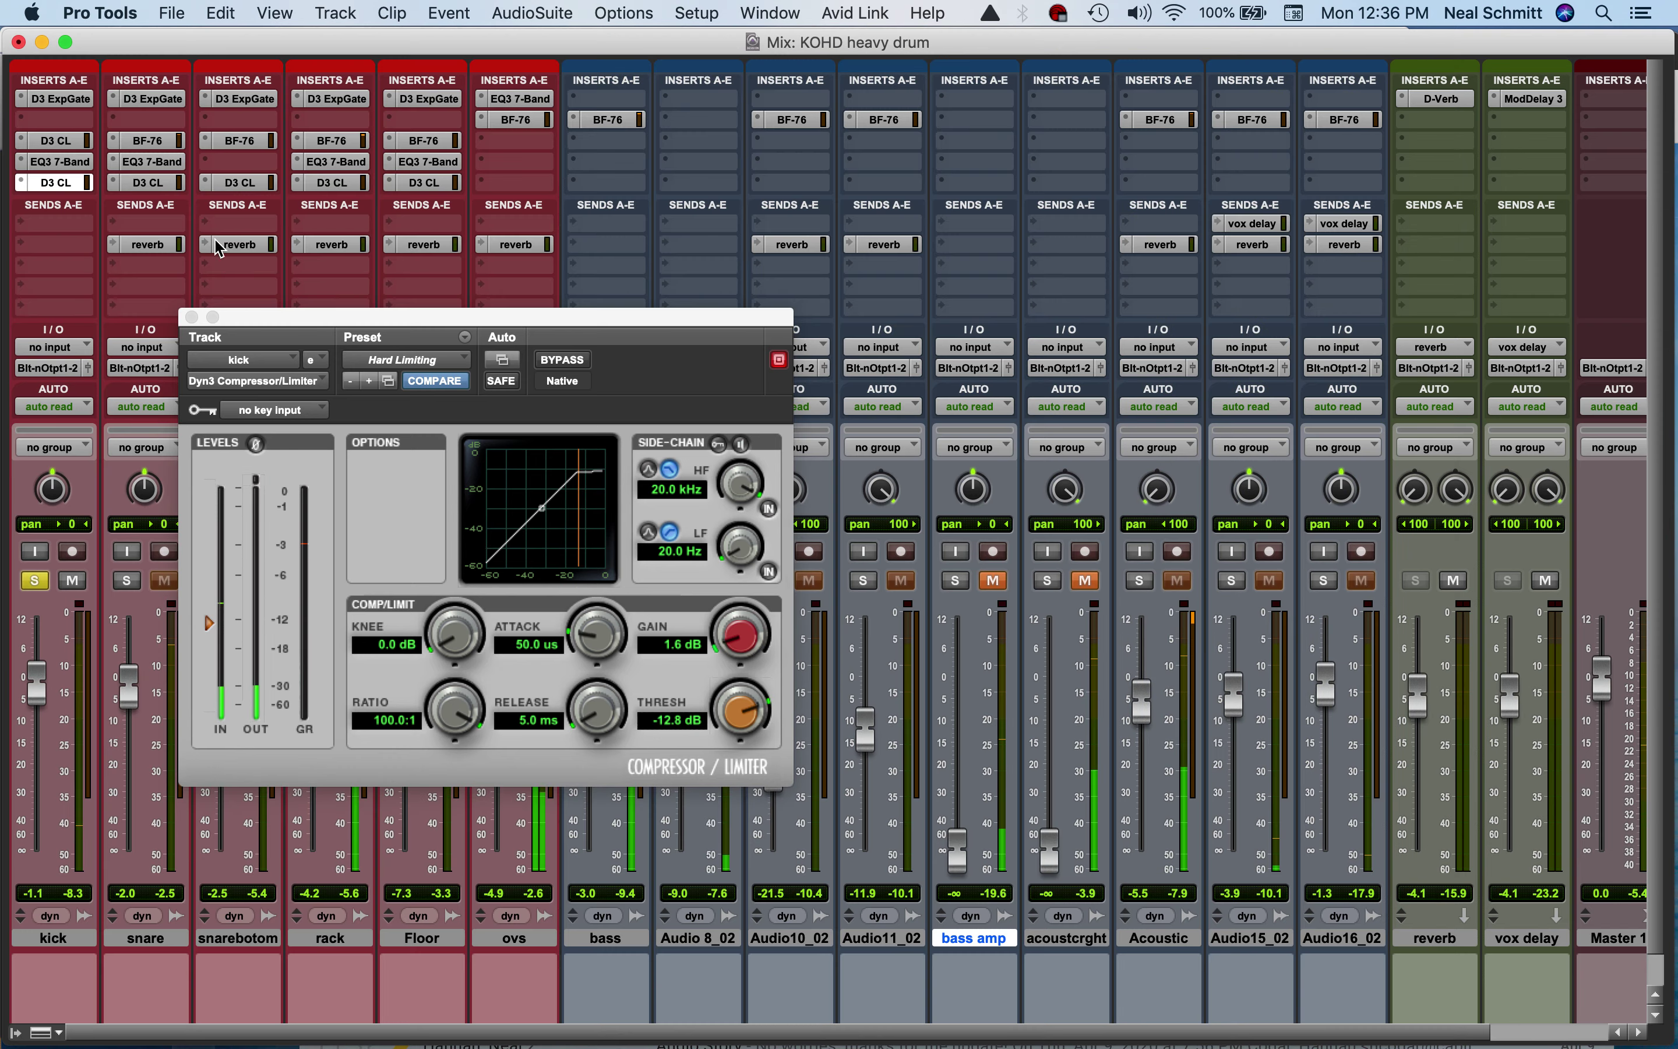
click(192, 317)
click(37, 582)
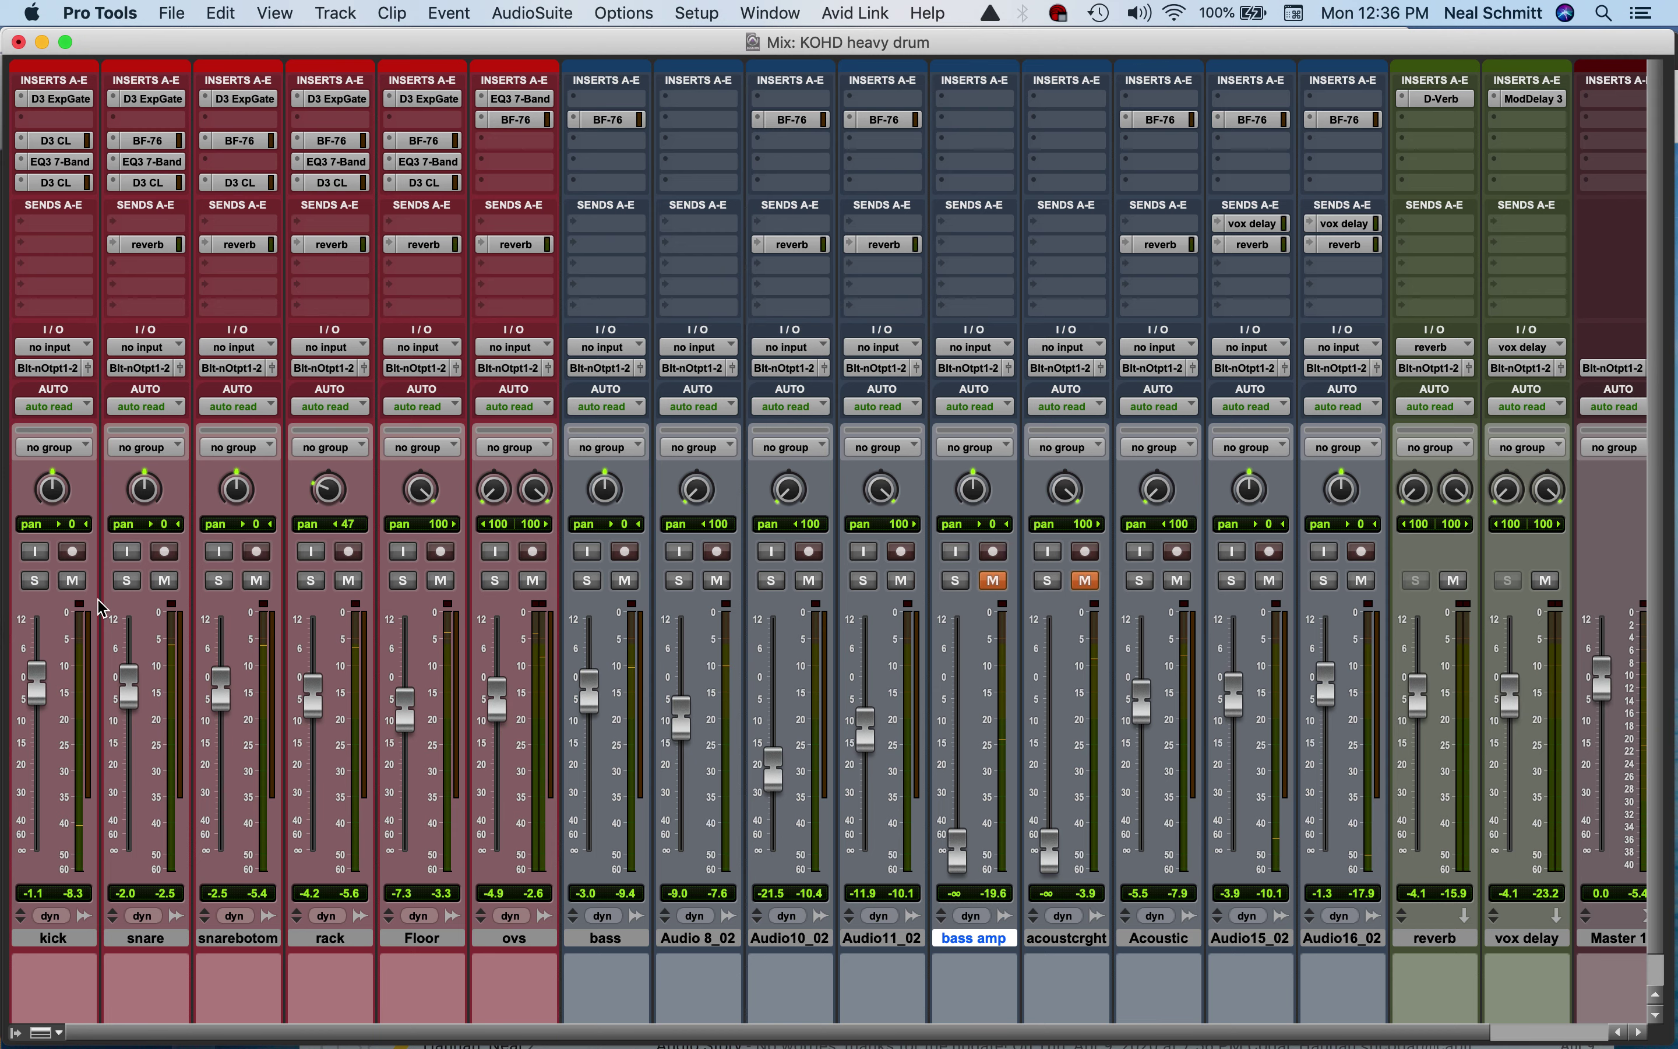
Solo the snare and review its gate, BF-76 compressor, 7-band EQ, and hard limiter
click(127, 581)
click(164, 101)
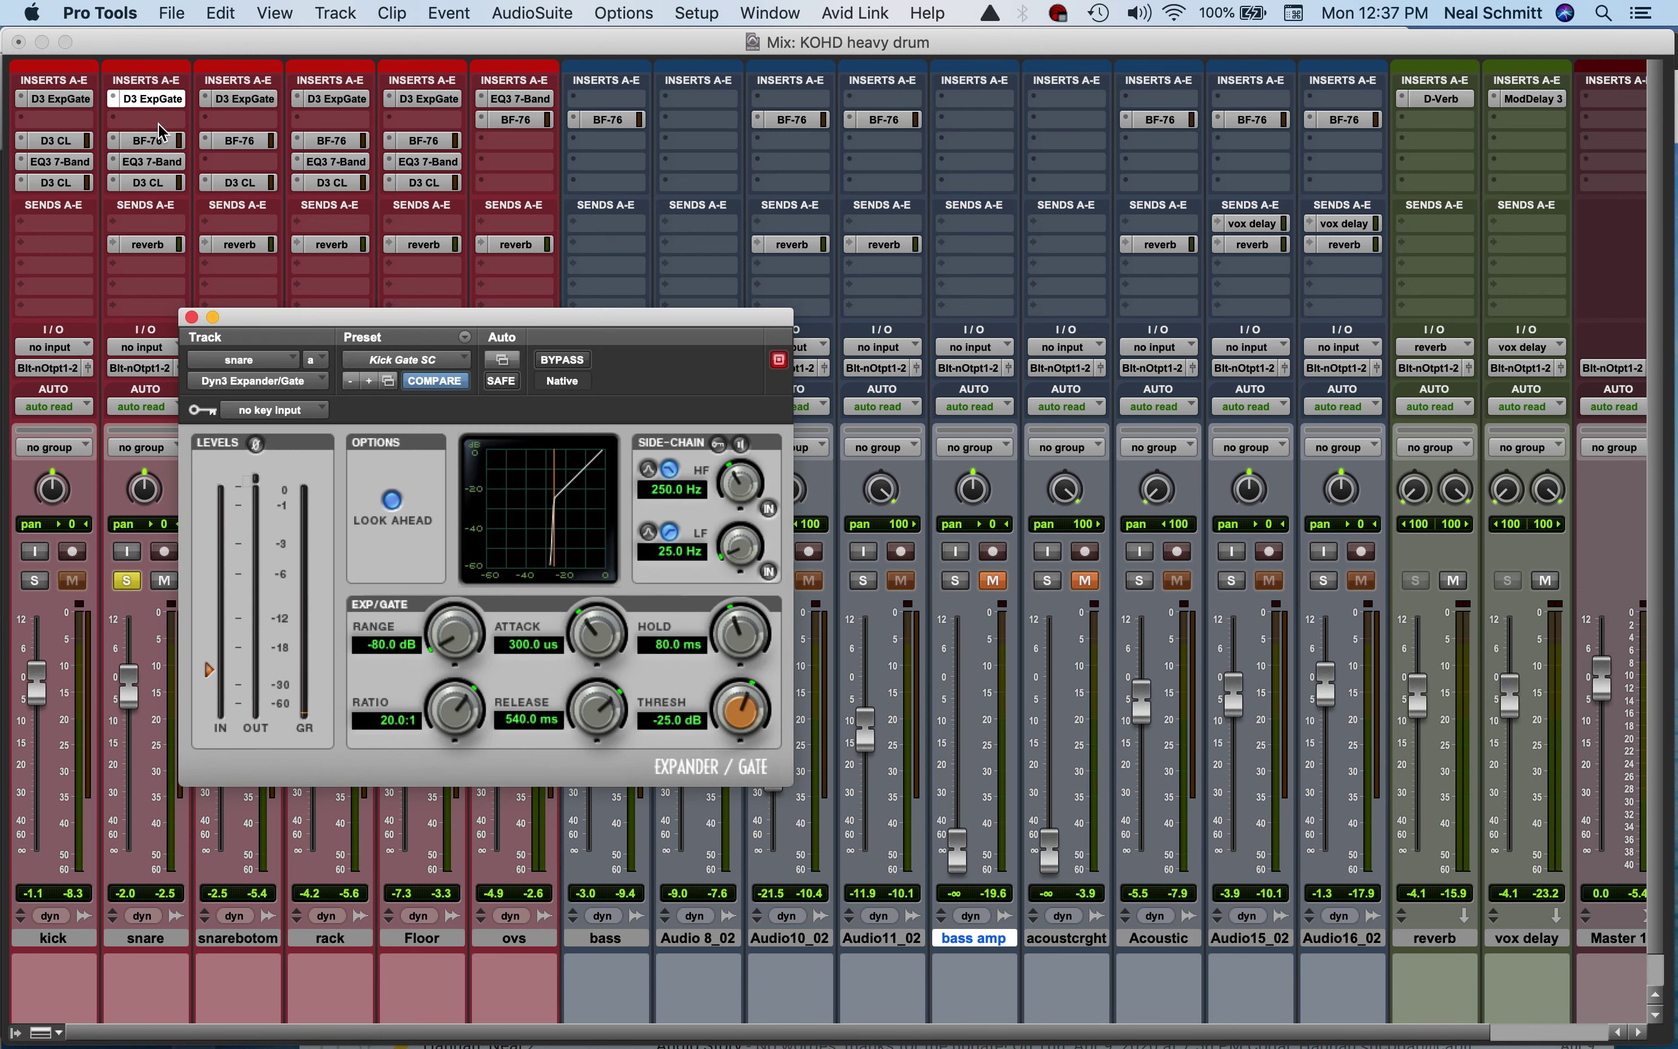
click(158, 141)
click(159, 164)
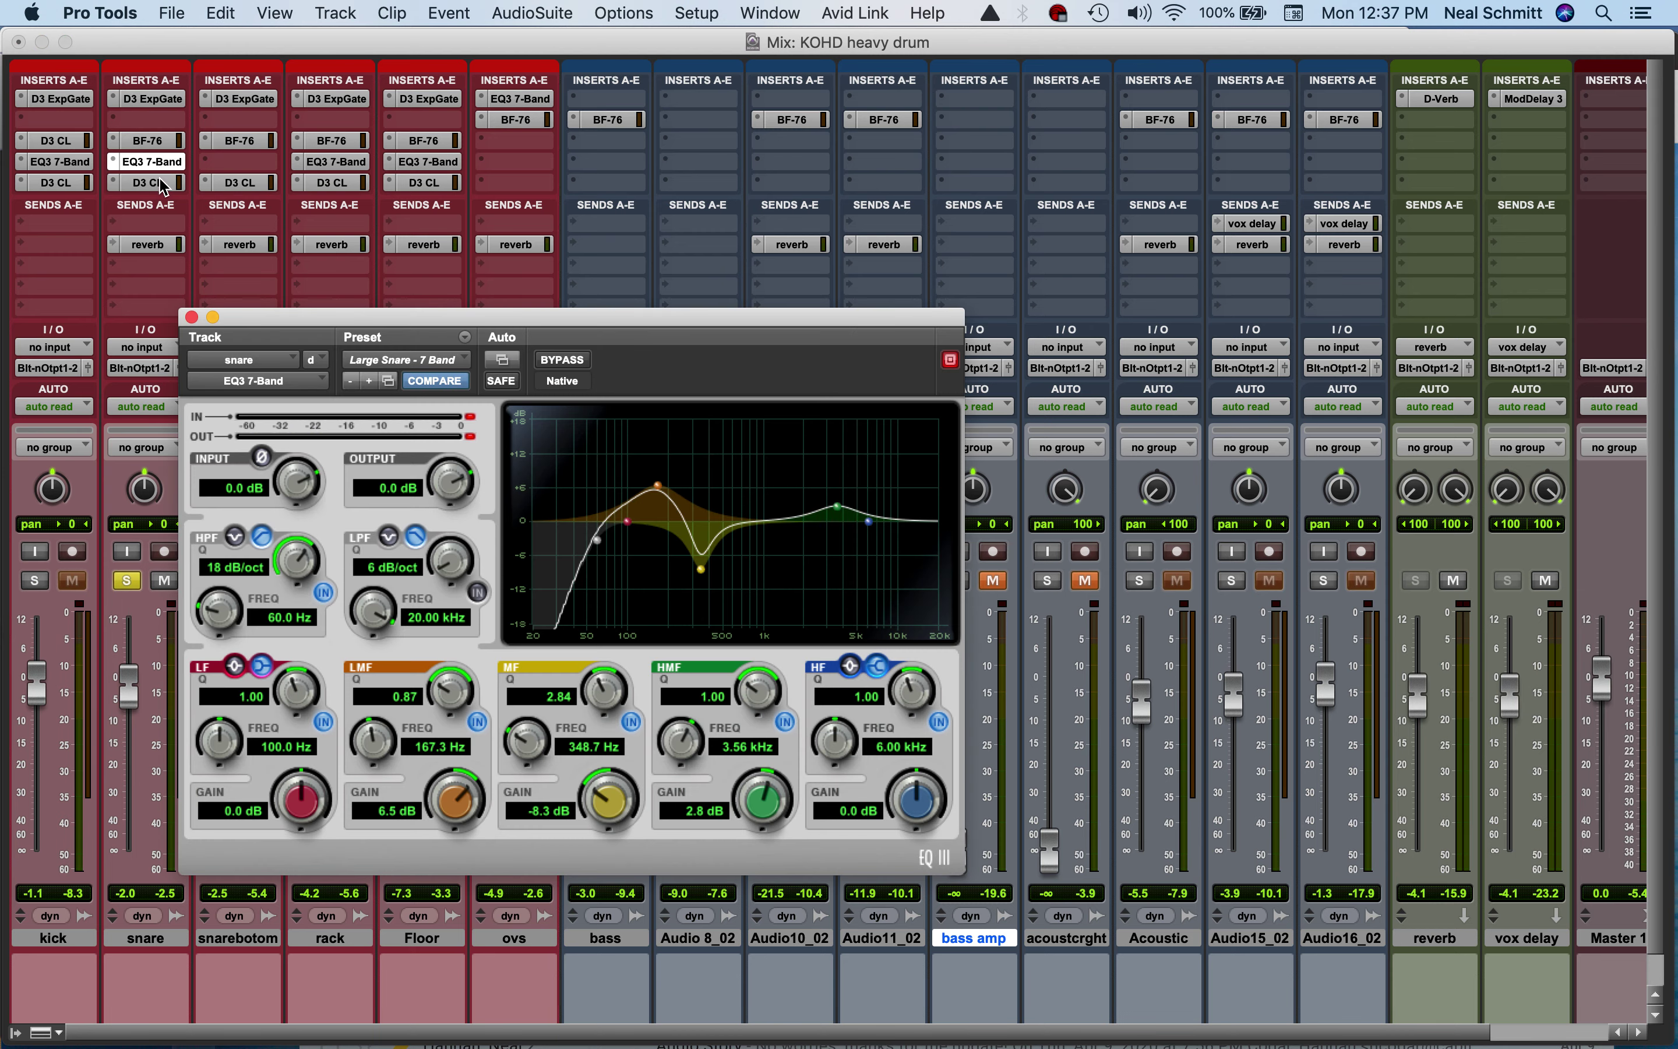
click(161, 182)
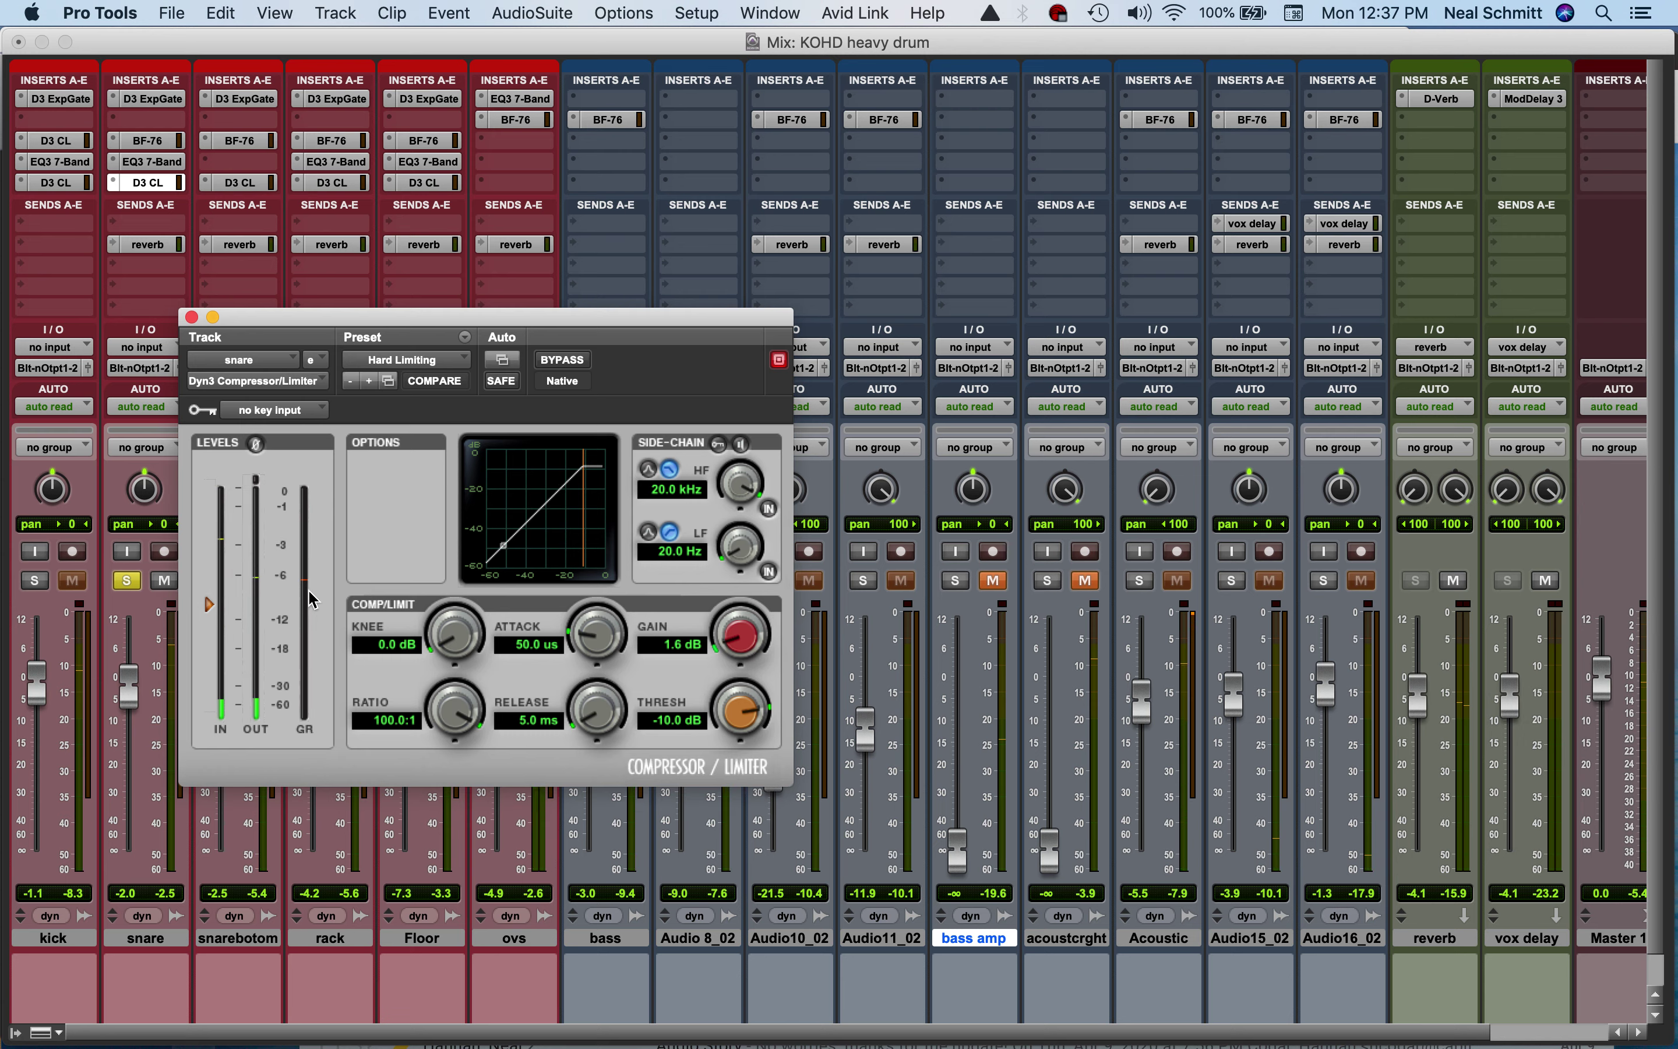
Unsolo the snare, close its limiter, and solo the snare bottom track
click(132, 581)
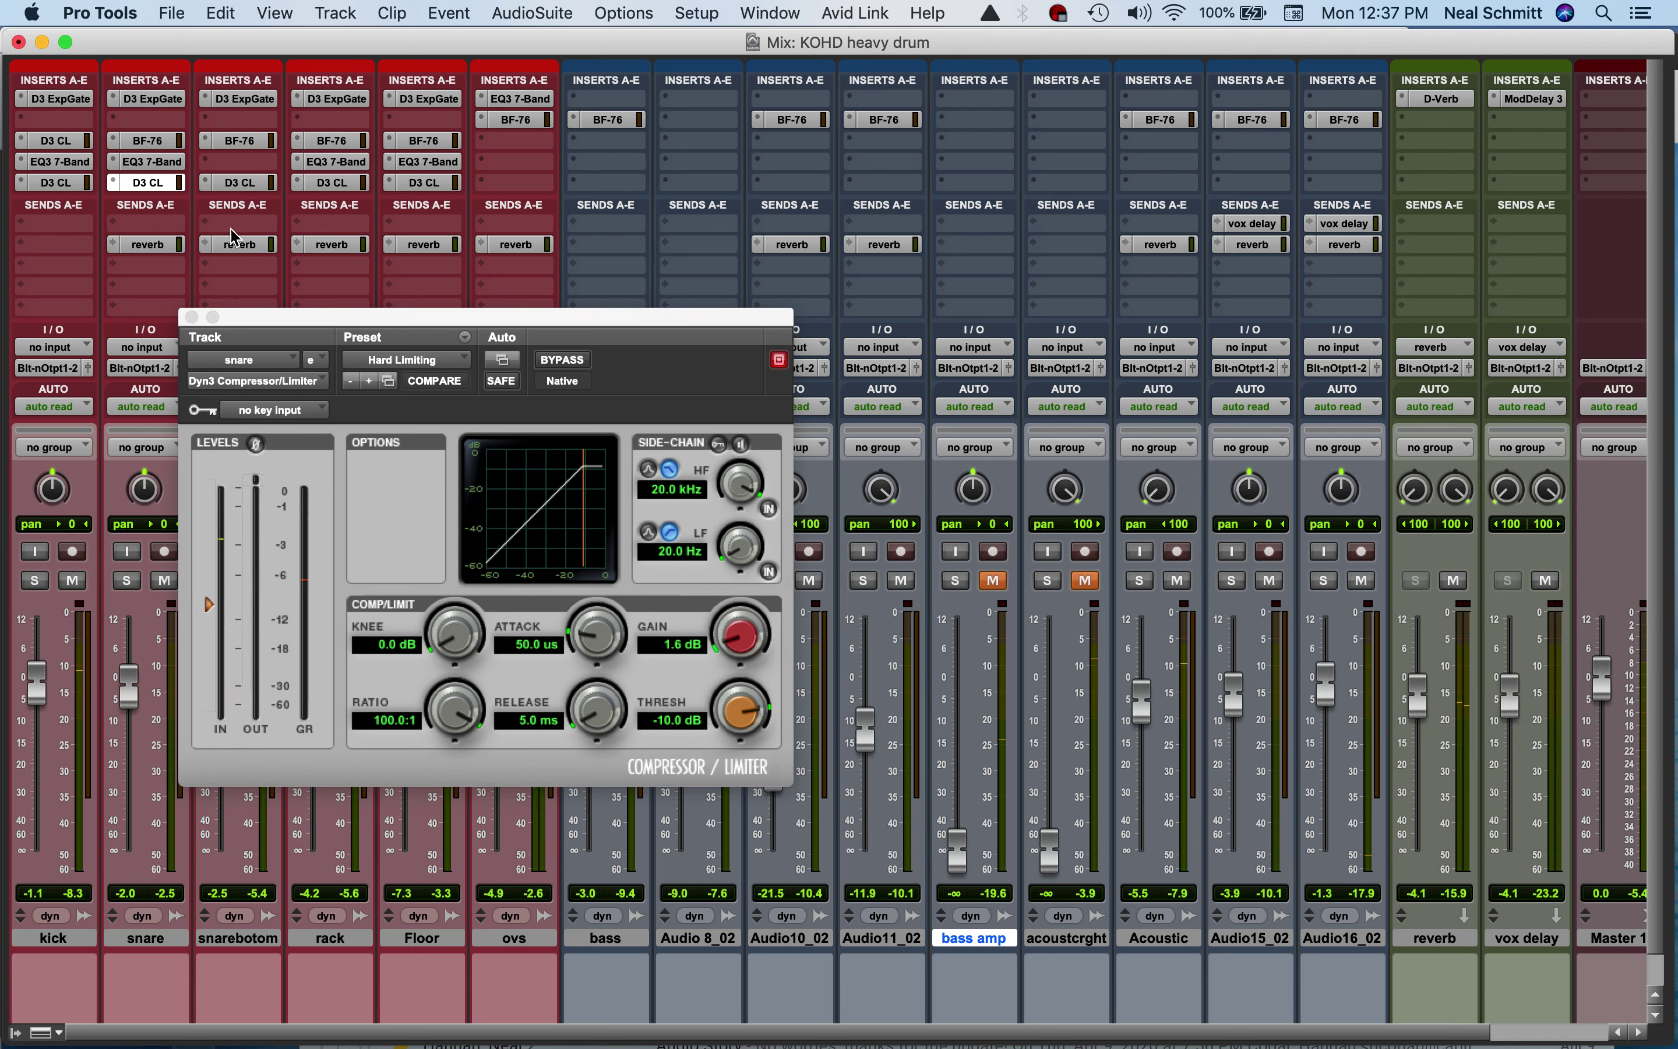
click(191, 317)
click(219, 580)
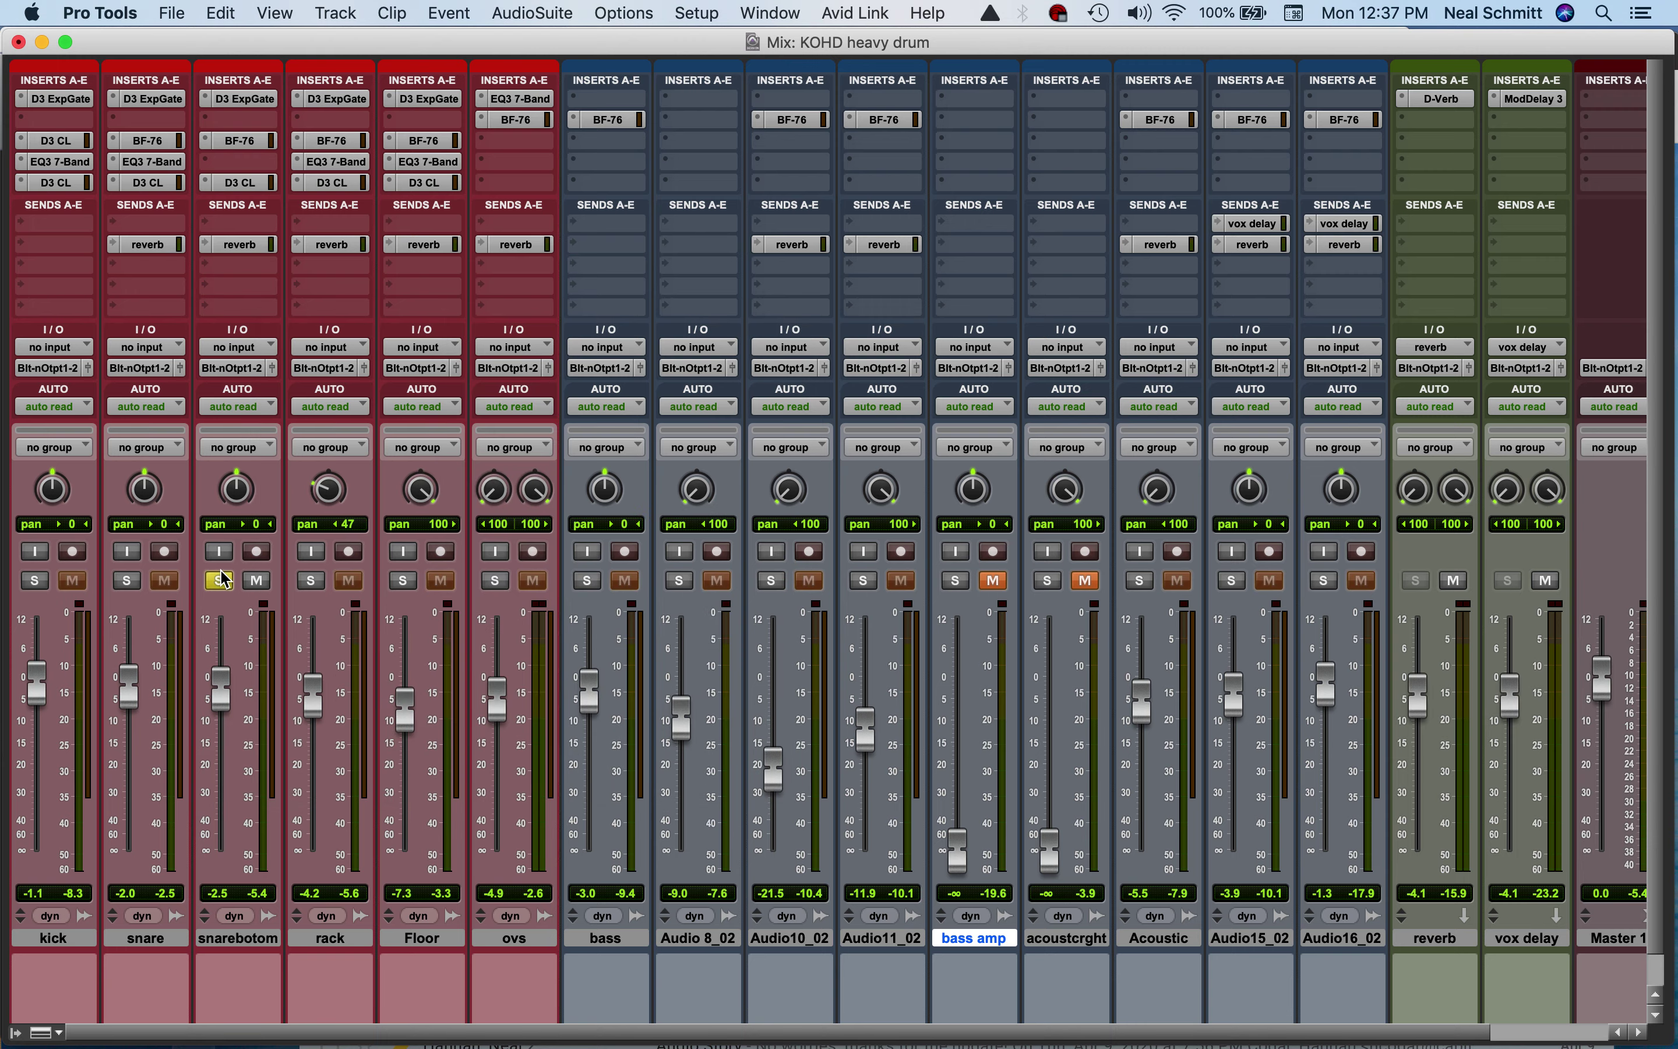
Review the expander/gate on the snare bottom track and close it
key(super+equal)
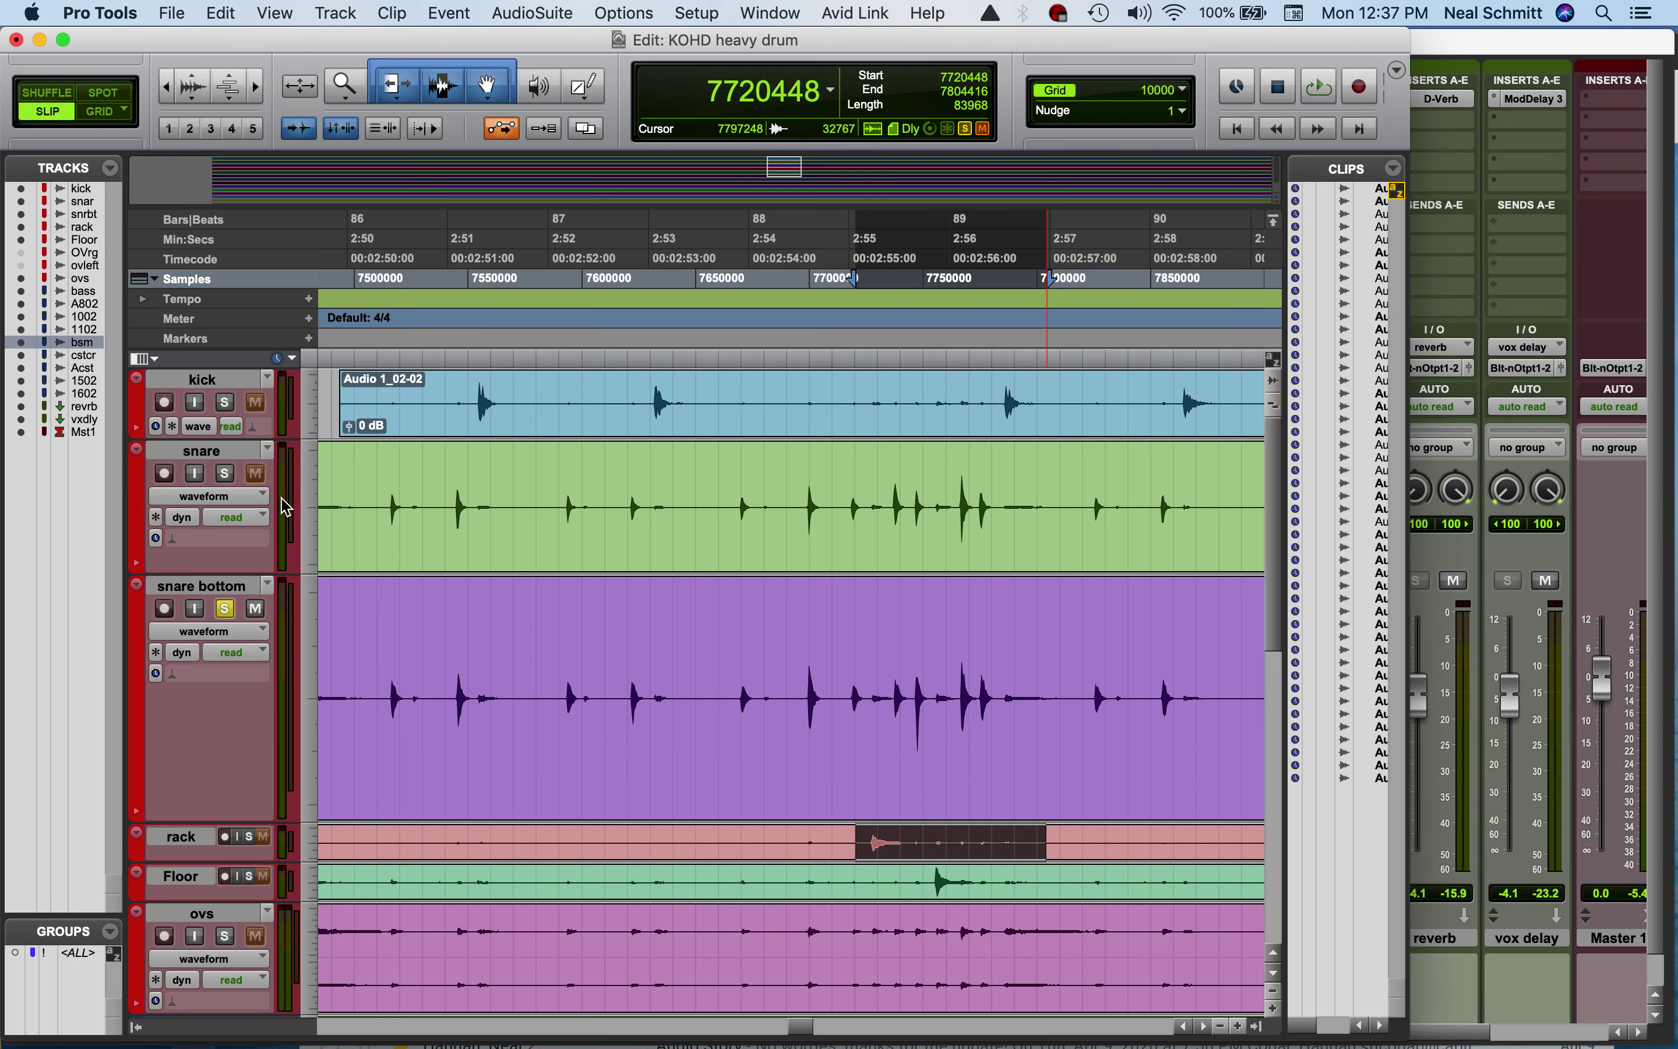
key(super+equal)
click(241, 98)
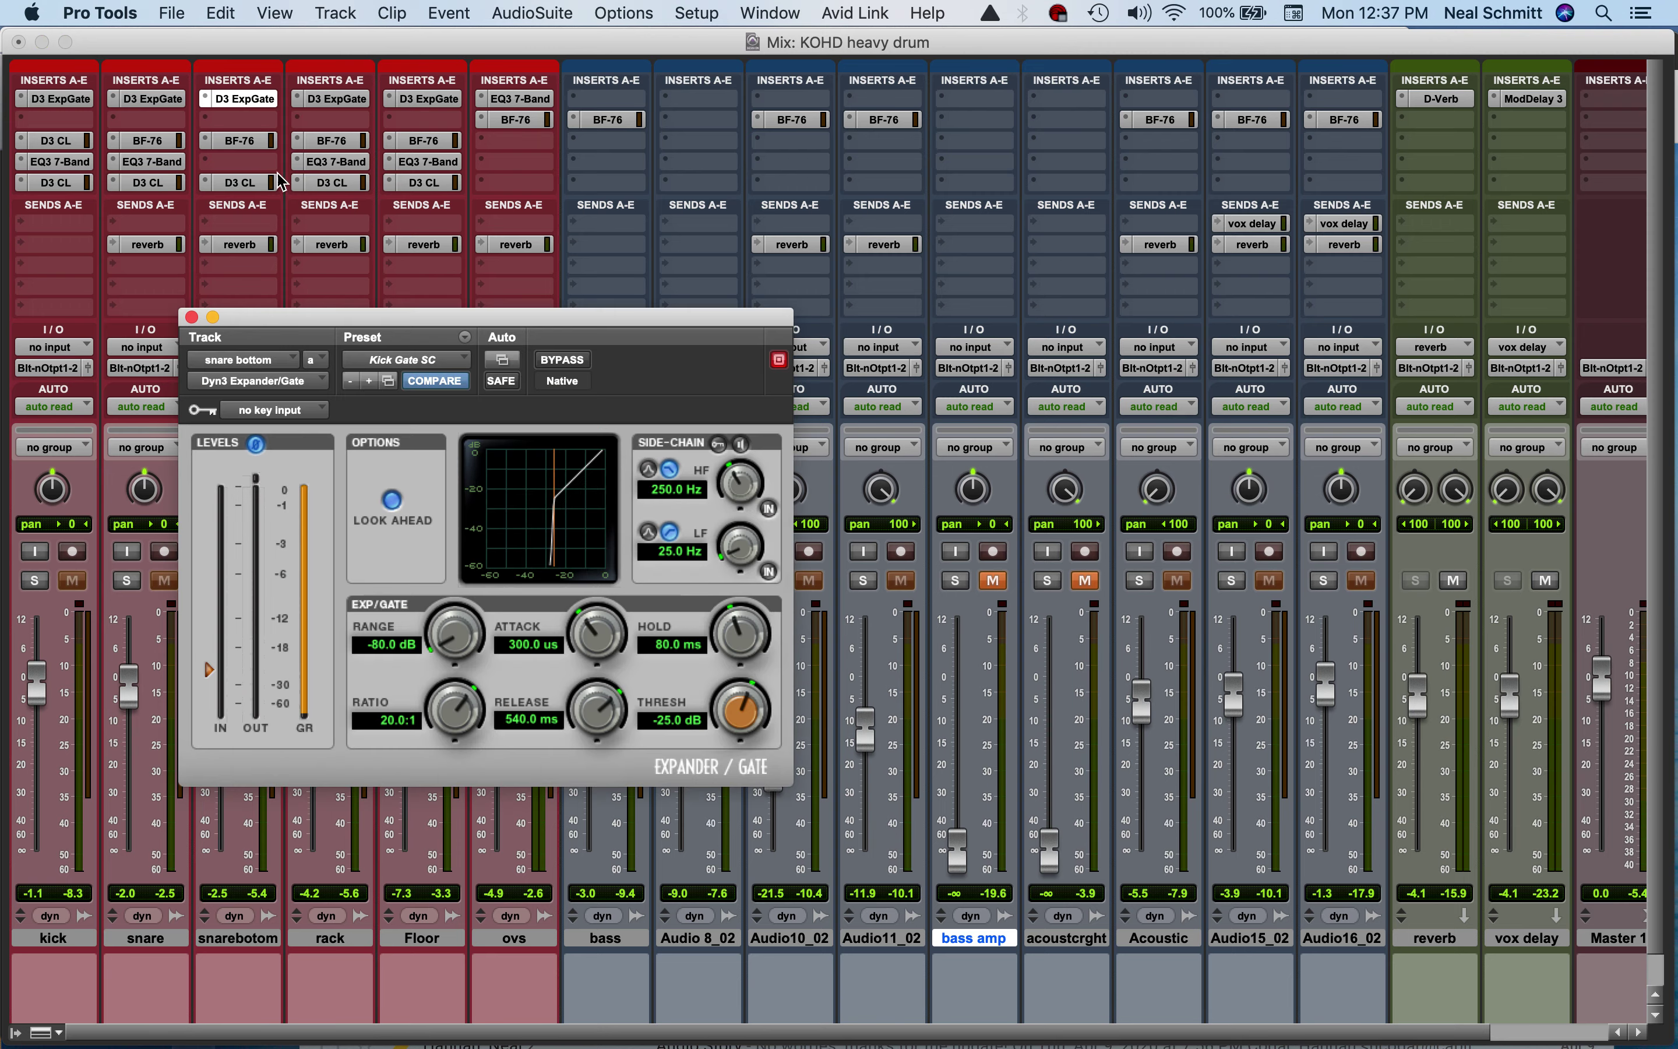
click(192, 318)
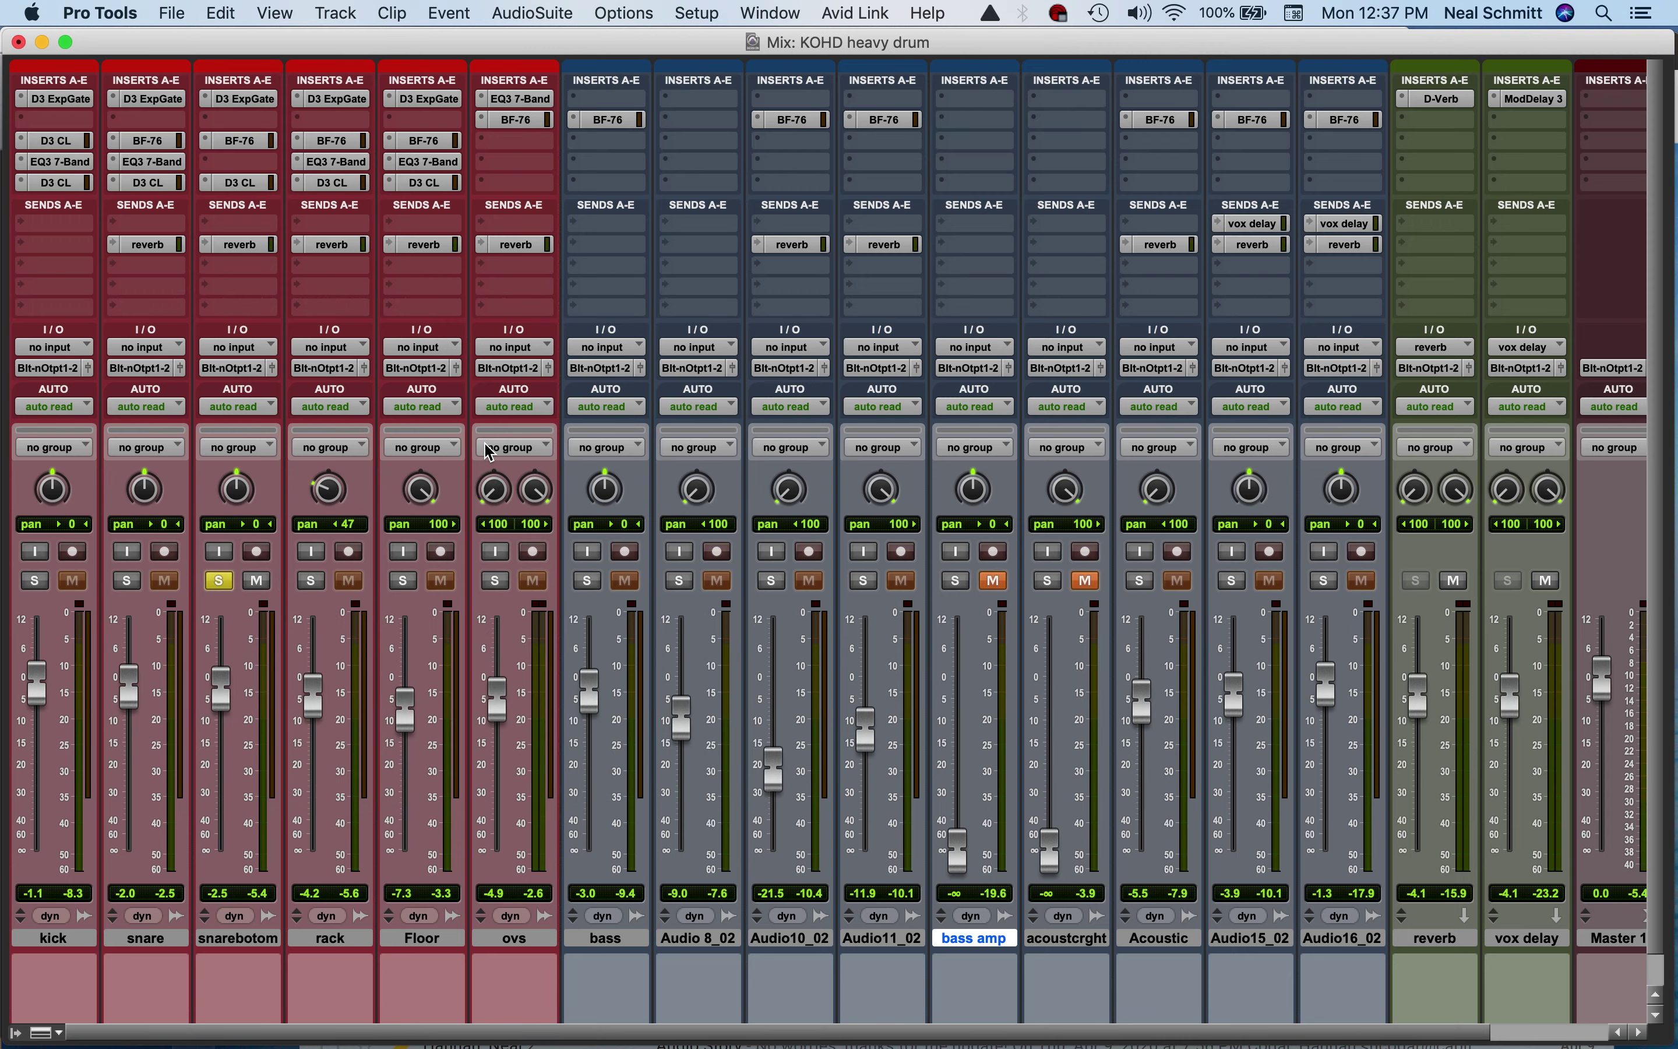
Place the edit cursor on the snare bottom hit at sample 7516748 and compare its waveform closely with the snare track
key(super+equal)
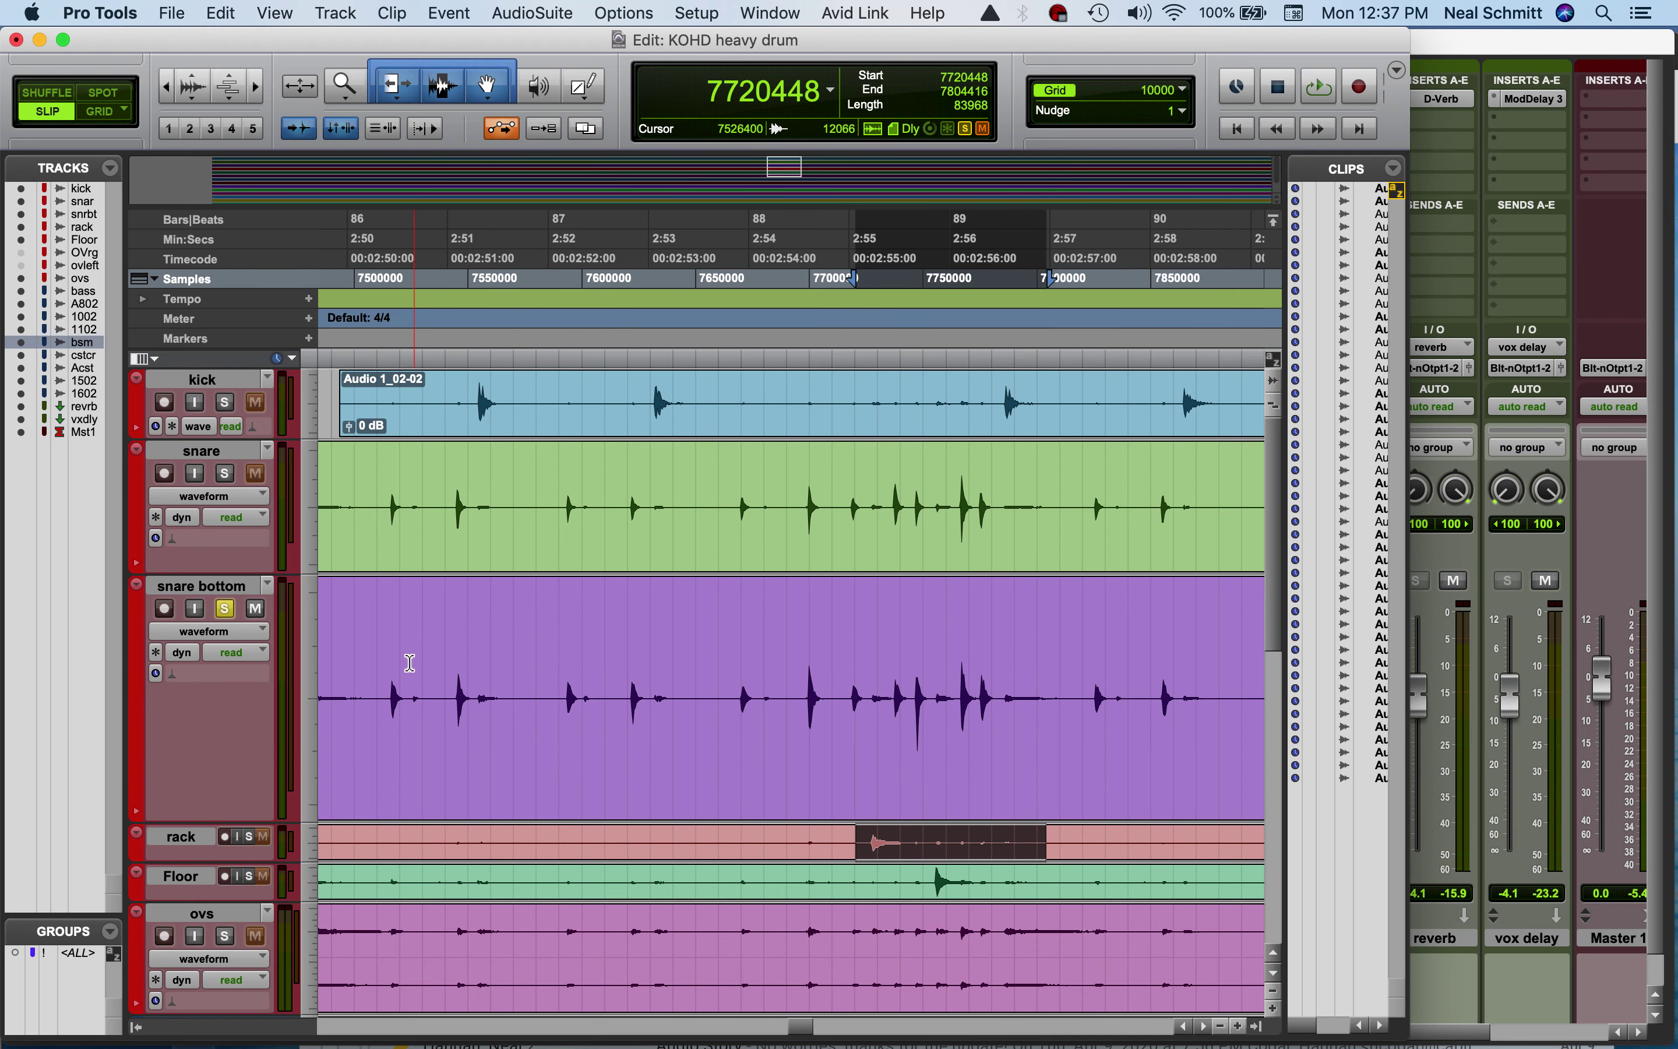
click(388, 655)
key(Tab)
key(super+bracketright)
key(super+bracketright)
key(super+bracketright)
key(super+bracketright)
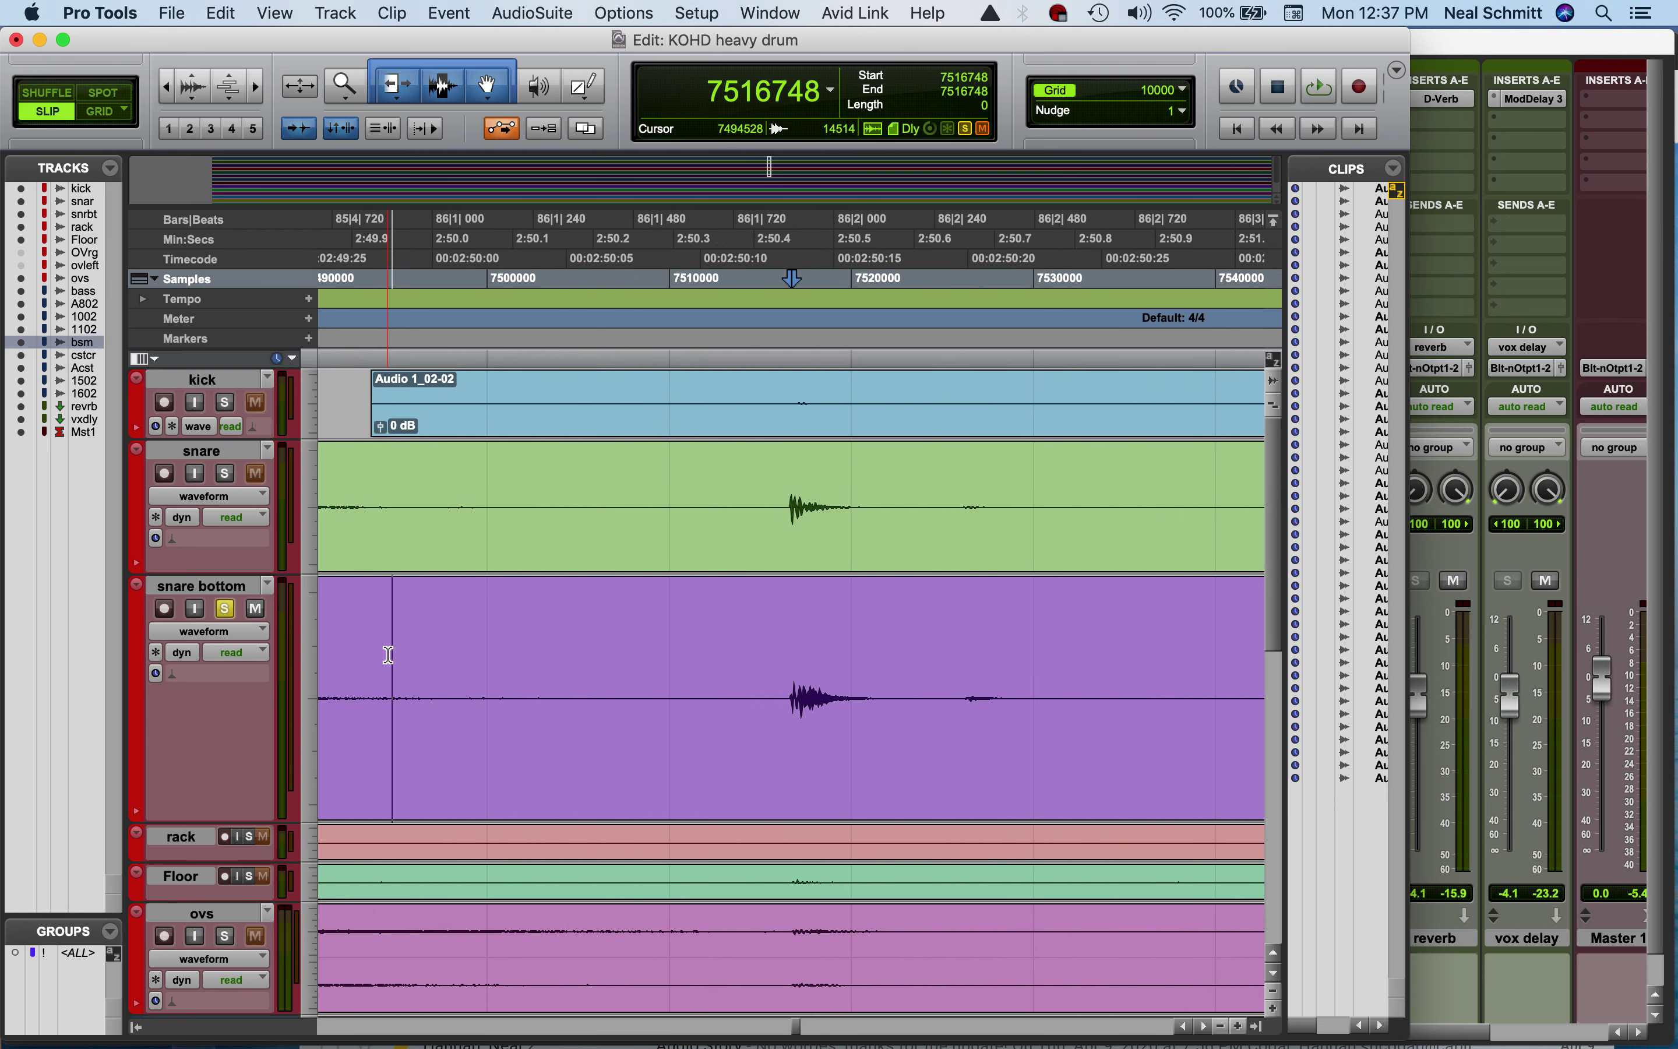
key(super+bracketright)
key(super+bracketright)
key(super+bracketright)
key(super+bracketright)
key(super+bracketright)
key(super+bracketright)
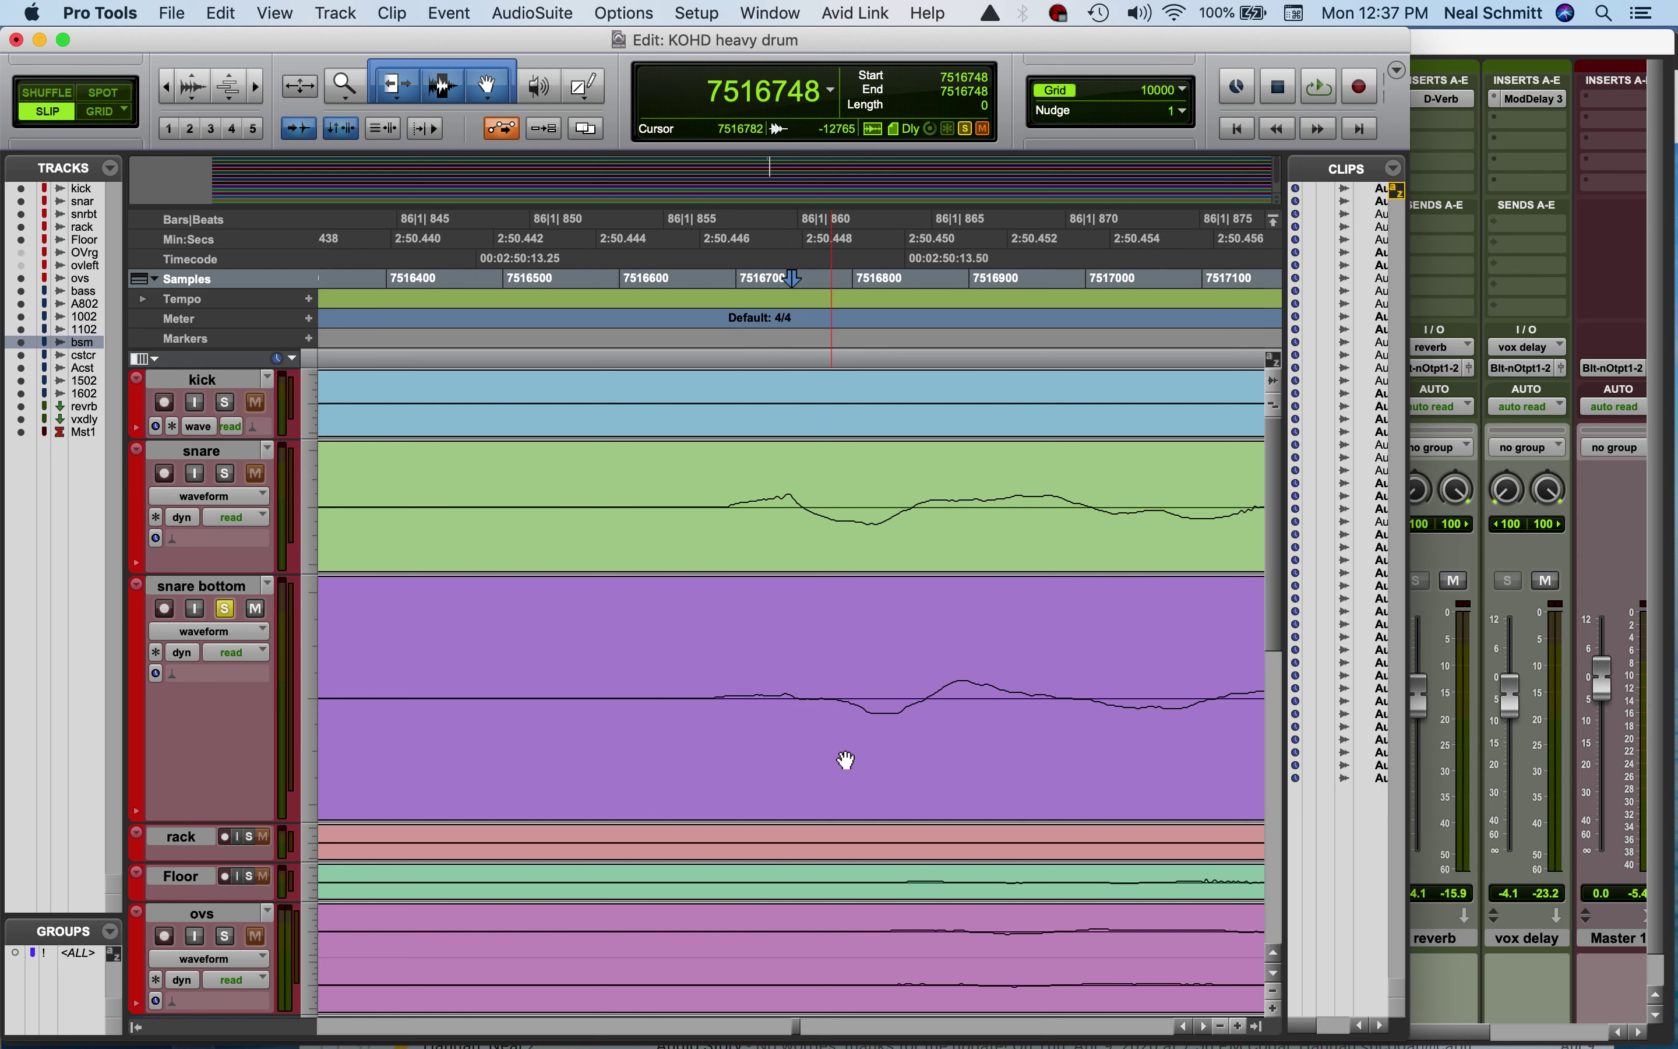
Examine a following snare hit at sample 7545696, comparing the starts of the snare and snare bottom waveforms
scroll(829, 739, right, 1)
key(super+bracketleft)
scroll(831, 744, down, 1)
scroll(831, 744, up, 1)
scroll(831, 744, right, 10)
click(857, 655)
key(space)
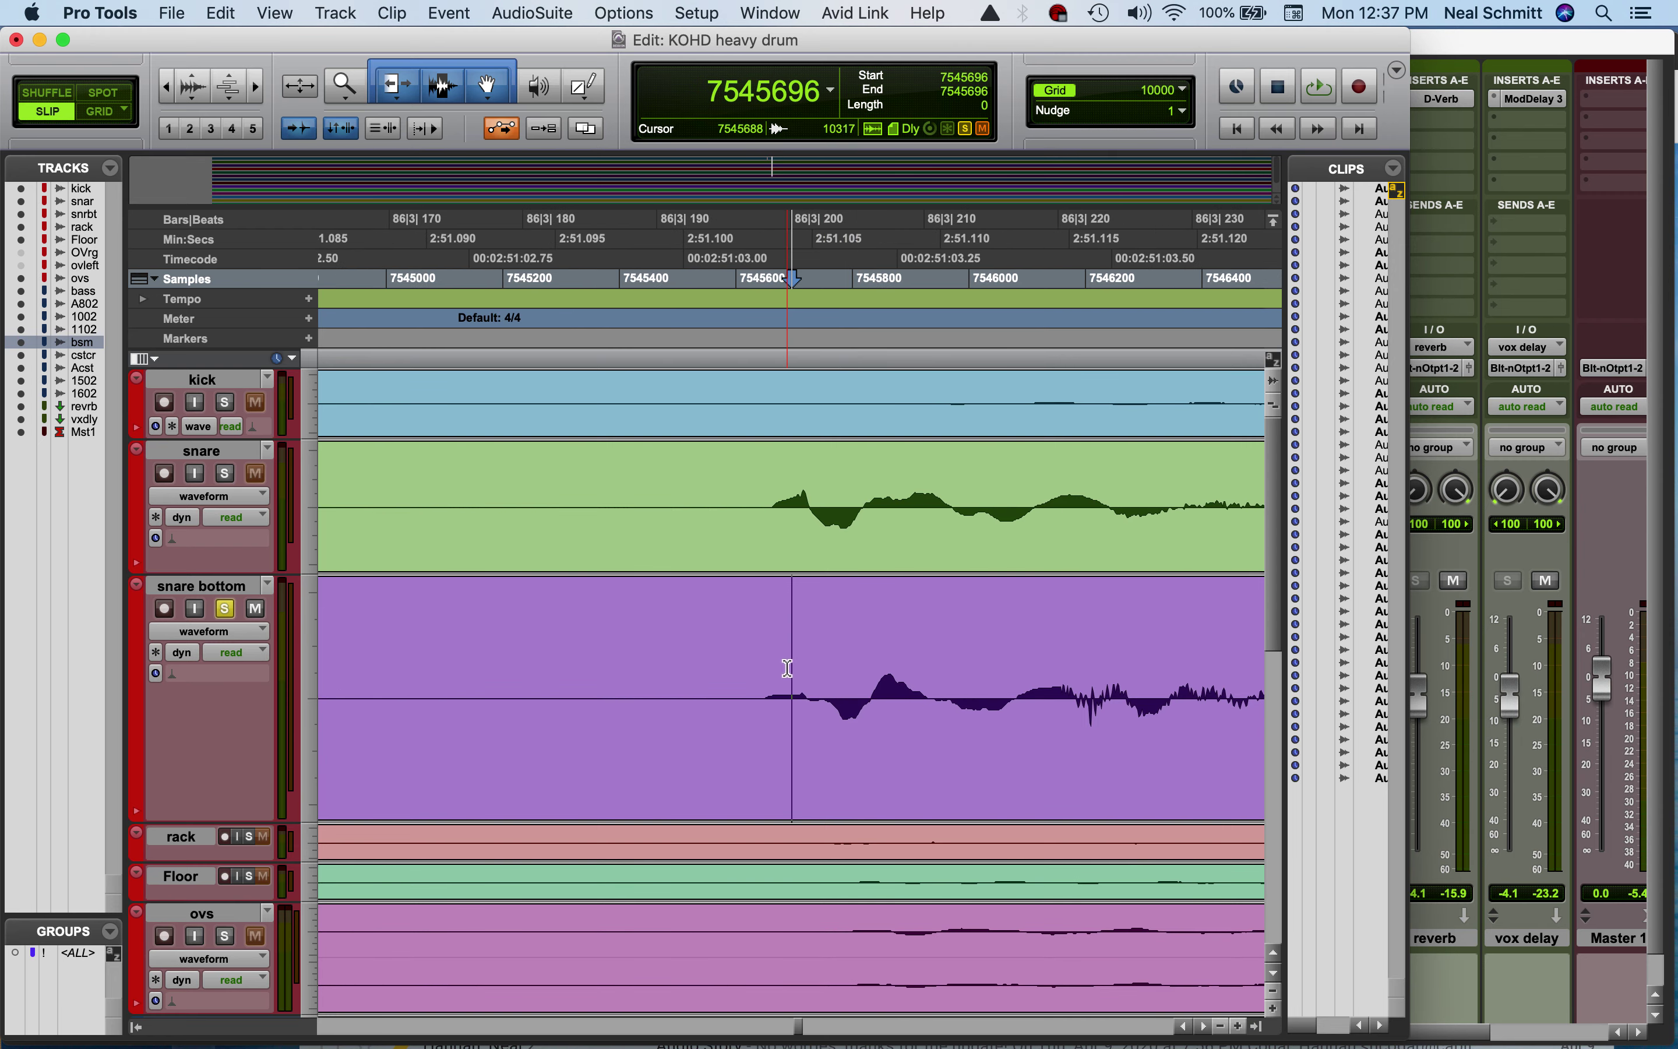
Check the snare bottom's expander/gate again in the Mix window and close the plug-in
key(super+equal)
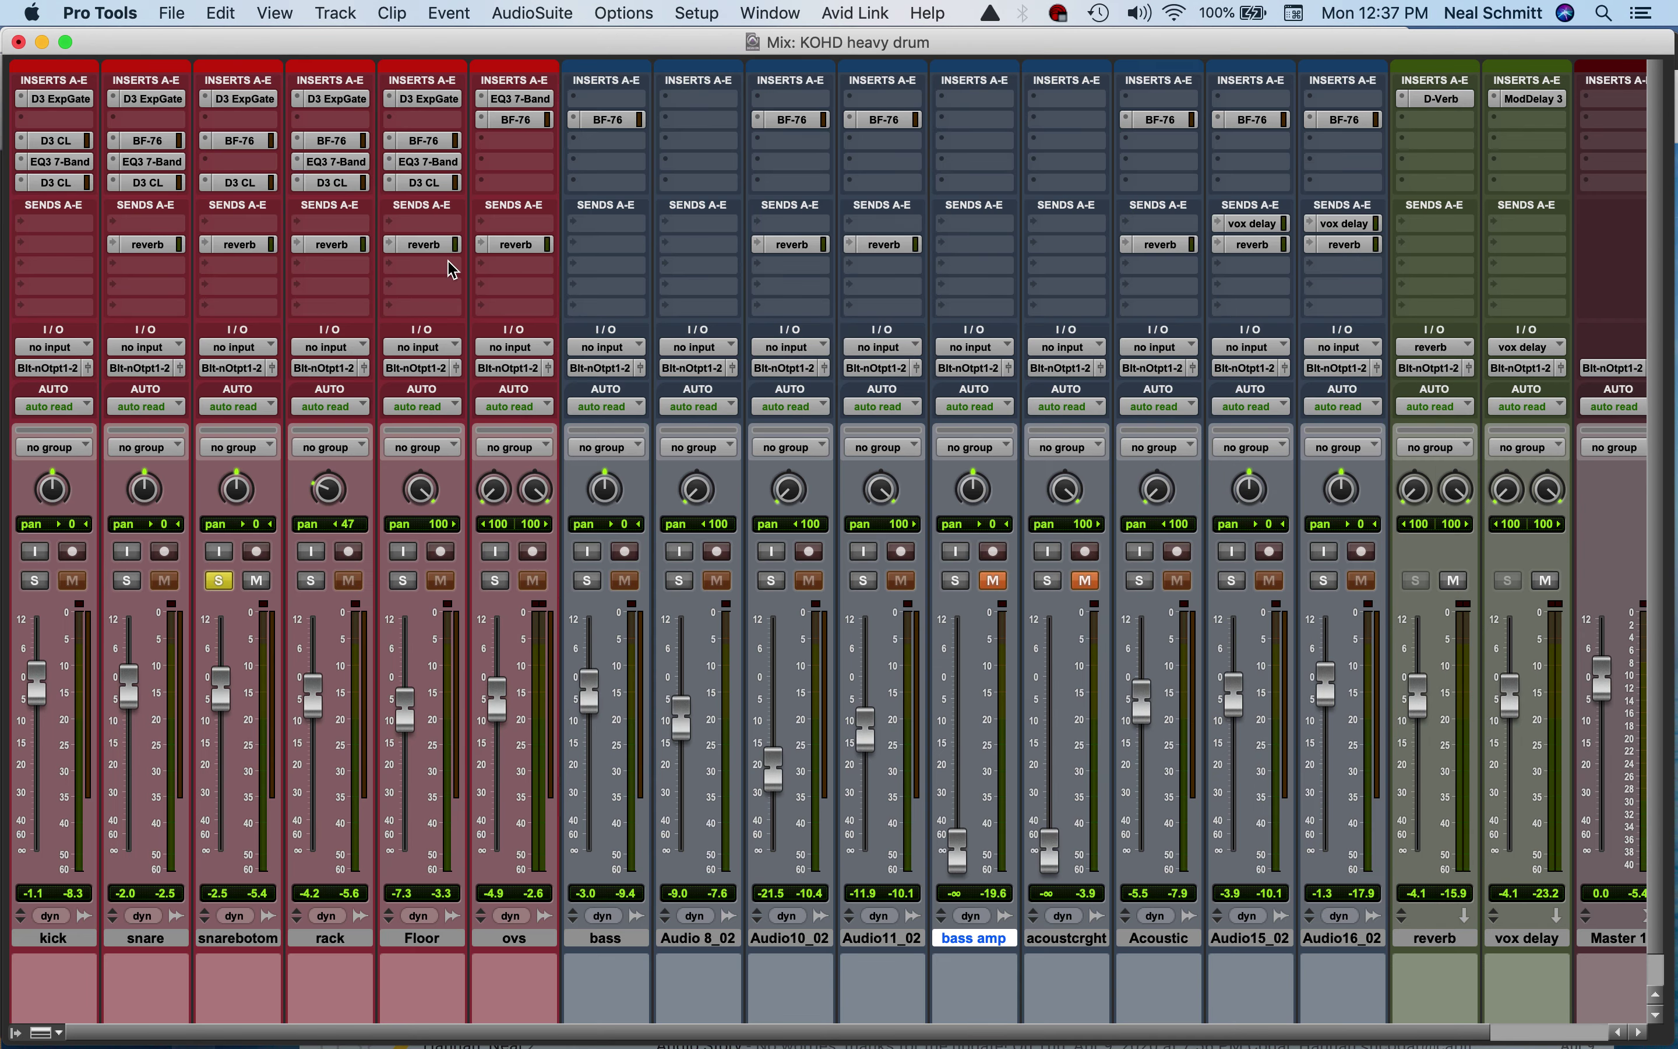
click(244, 98)
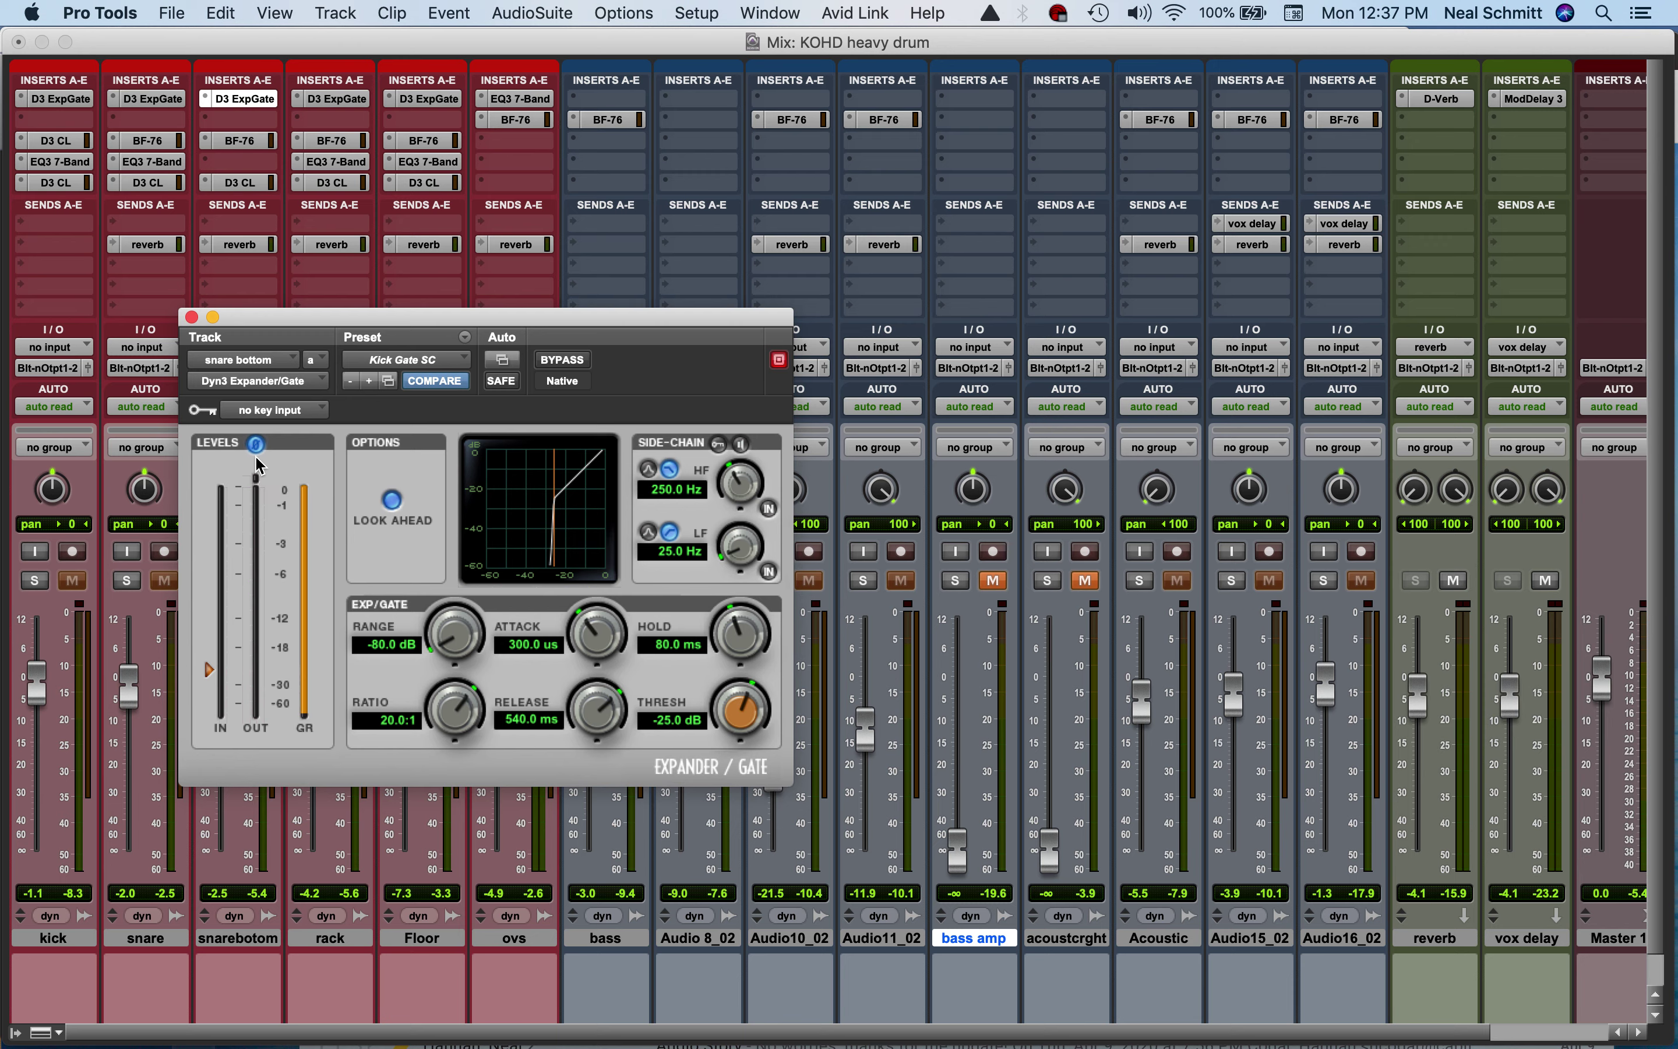
click(191, 317)
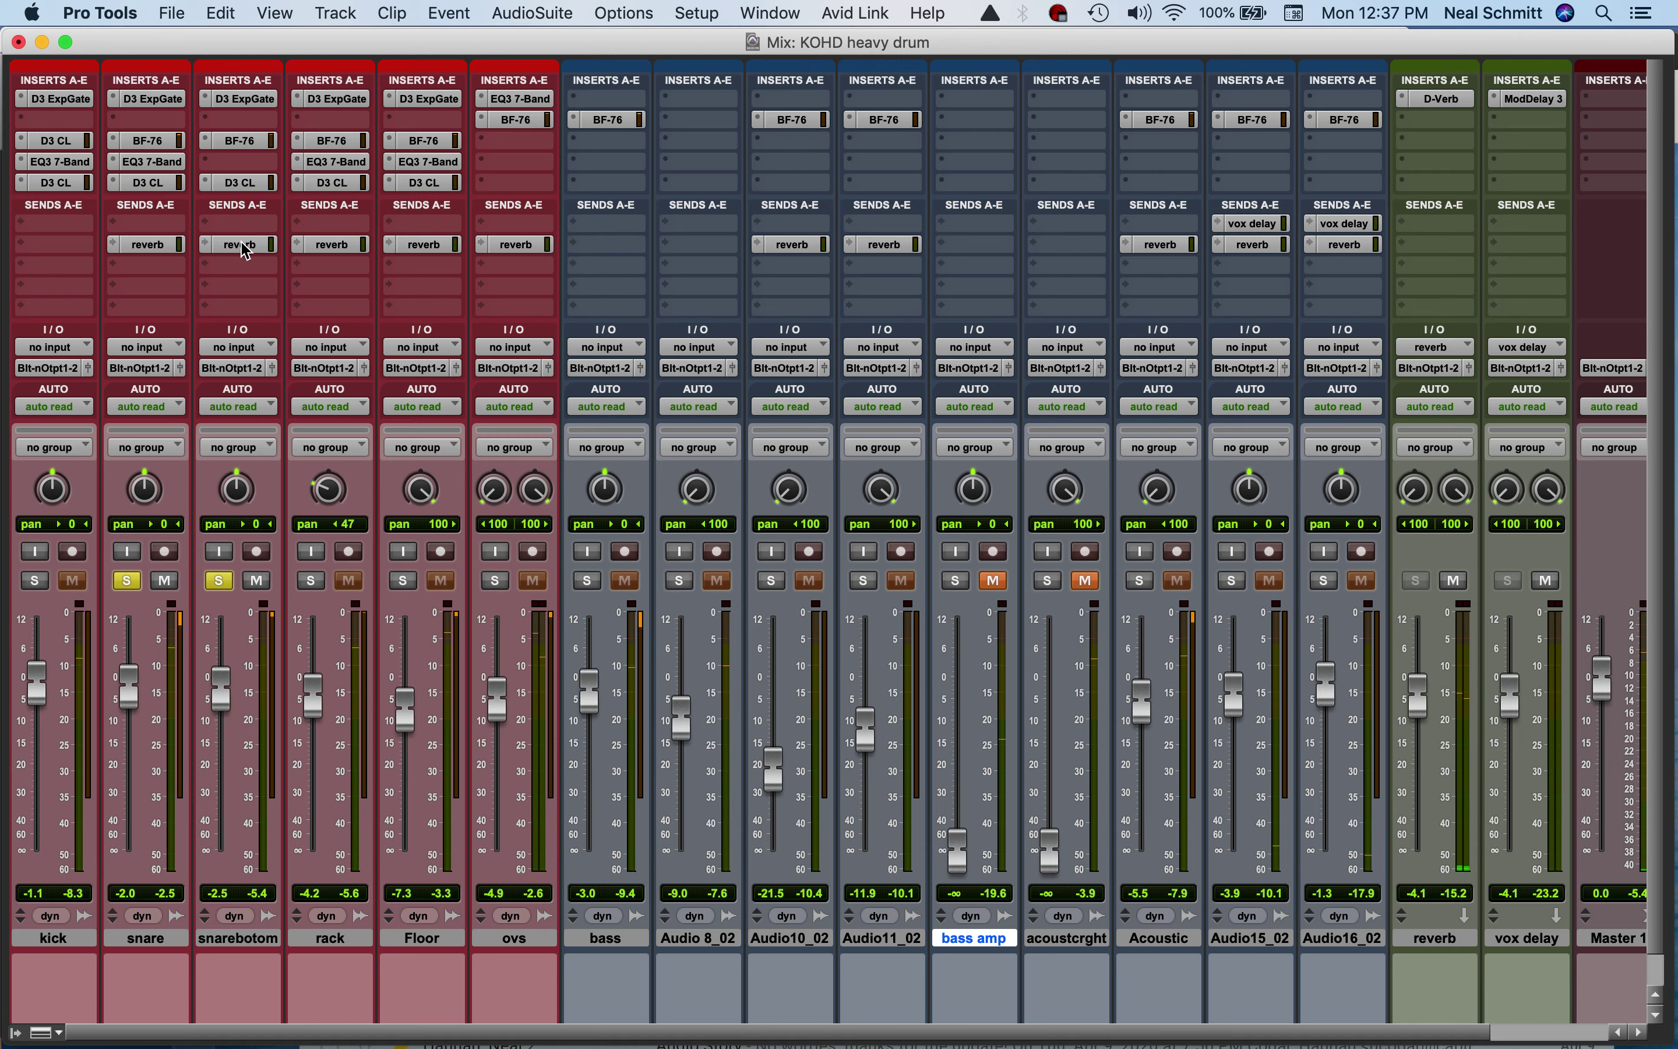
Unsolo the snare tracks, solo the rack and floor toms, and return to the Edit window
click(147, 582)
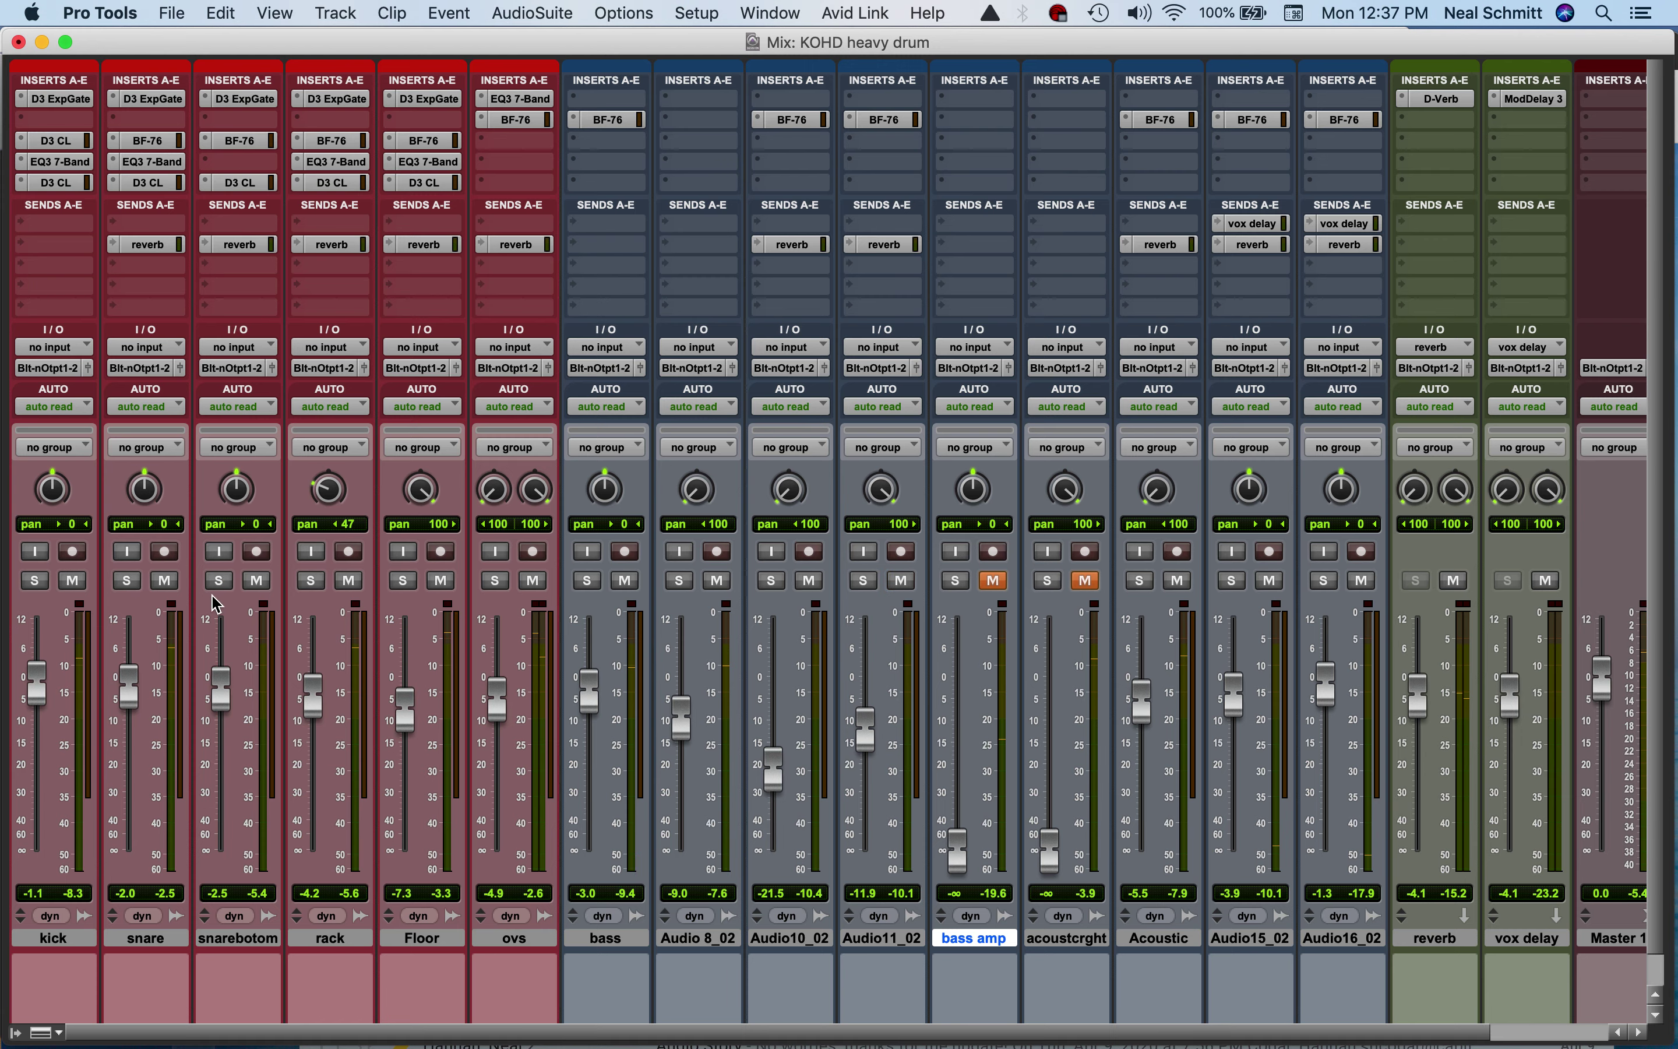
click(311, 582)
key(super+equal)
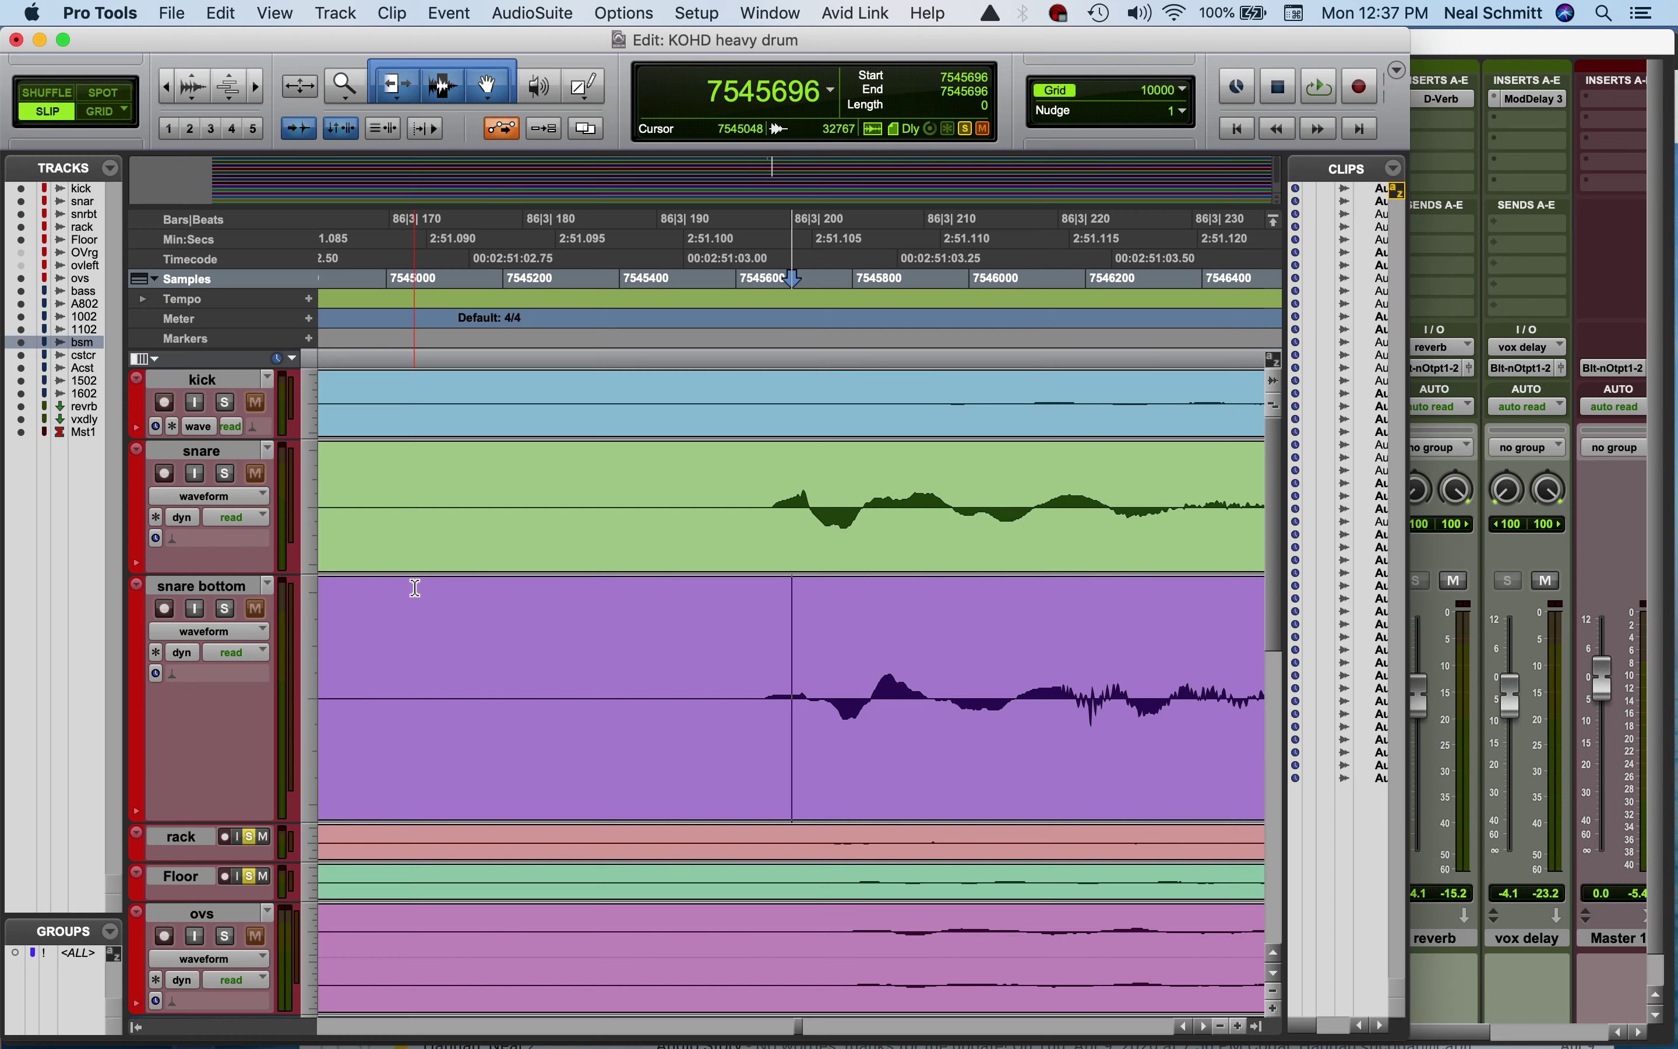
Select the tom fill on the rack and Floor tracks from sample 7415296 to 7459840 and play it
key(super+bracketleft)
key(super+bracketleft)
key(super+bracketleft)
key(super+bracketleft)
key(super+bracketleft)
key(super+bracketleft)
key(super+bracketleft)
key(super+bracketleft)
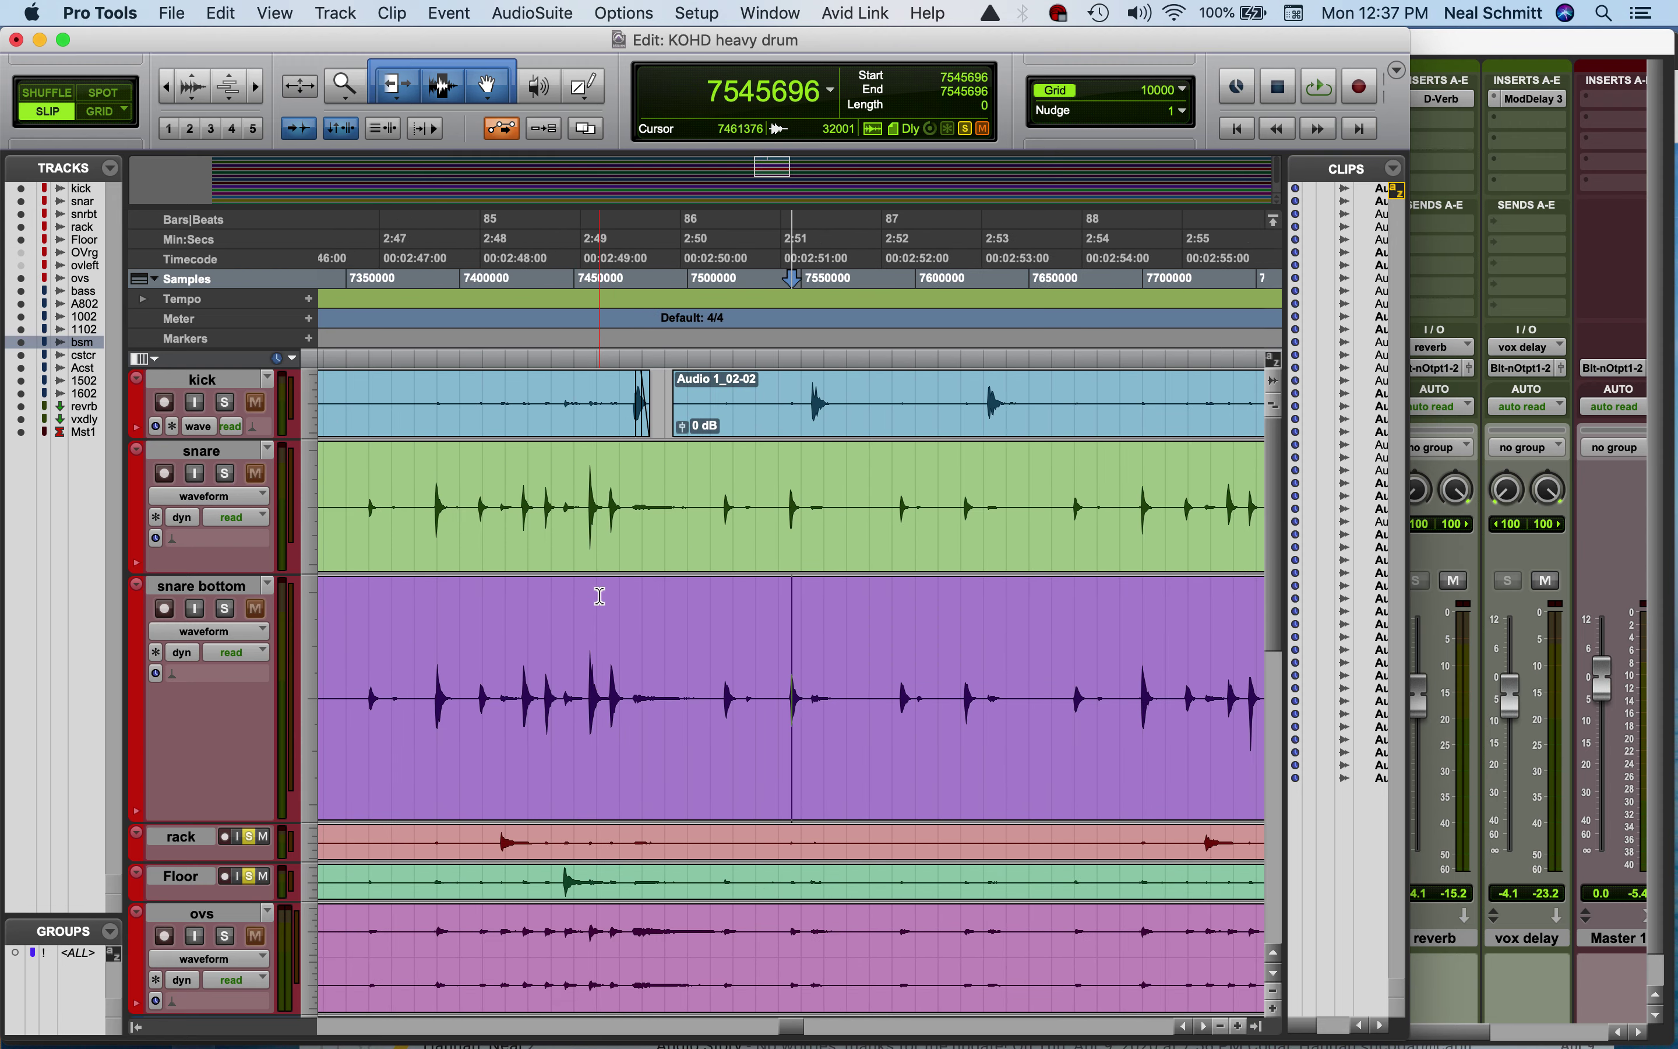
drag(496, 836, 596, 882)
key(space)
Review the rack tom's expander/gate, BF-76 compressor, and 7-band EQ while the fill plays
key(super+equal)
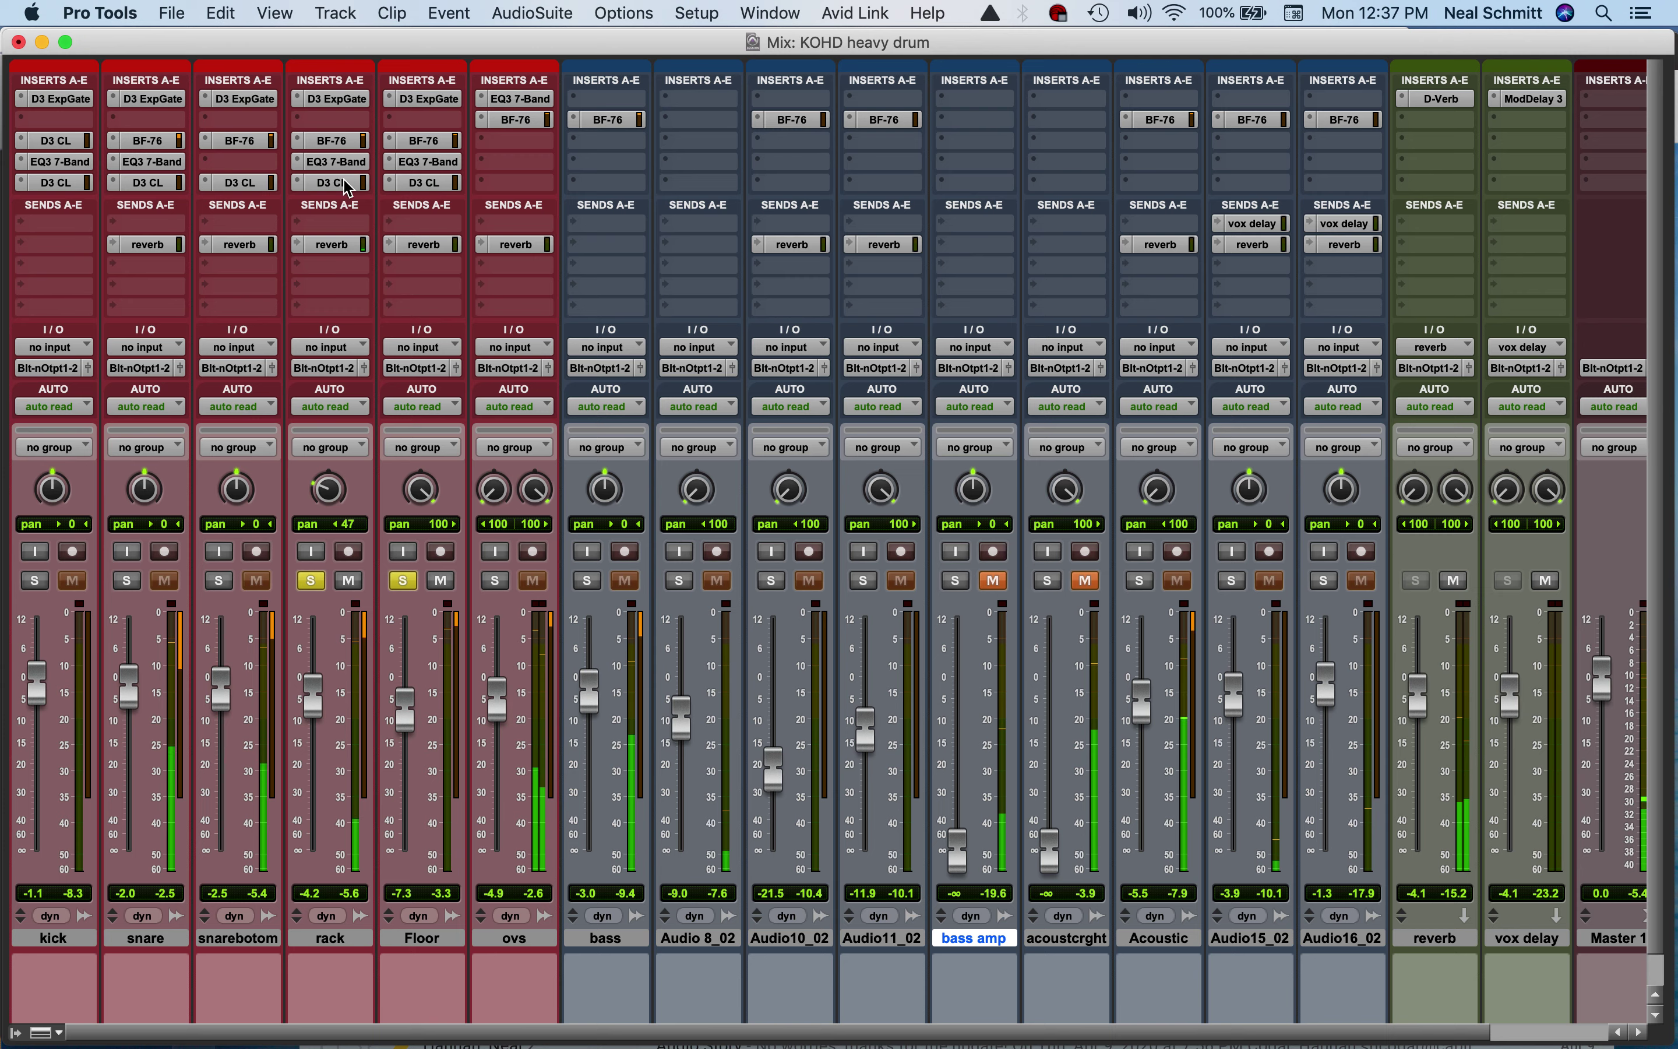
click(336, 98)
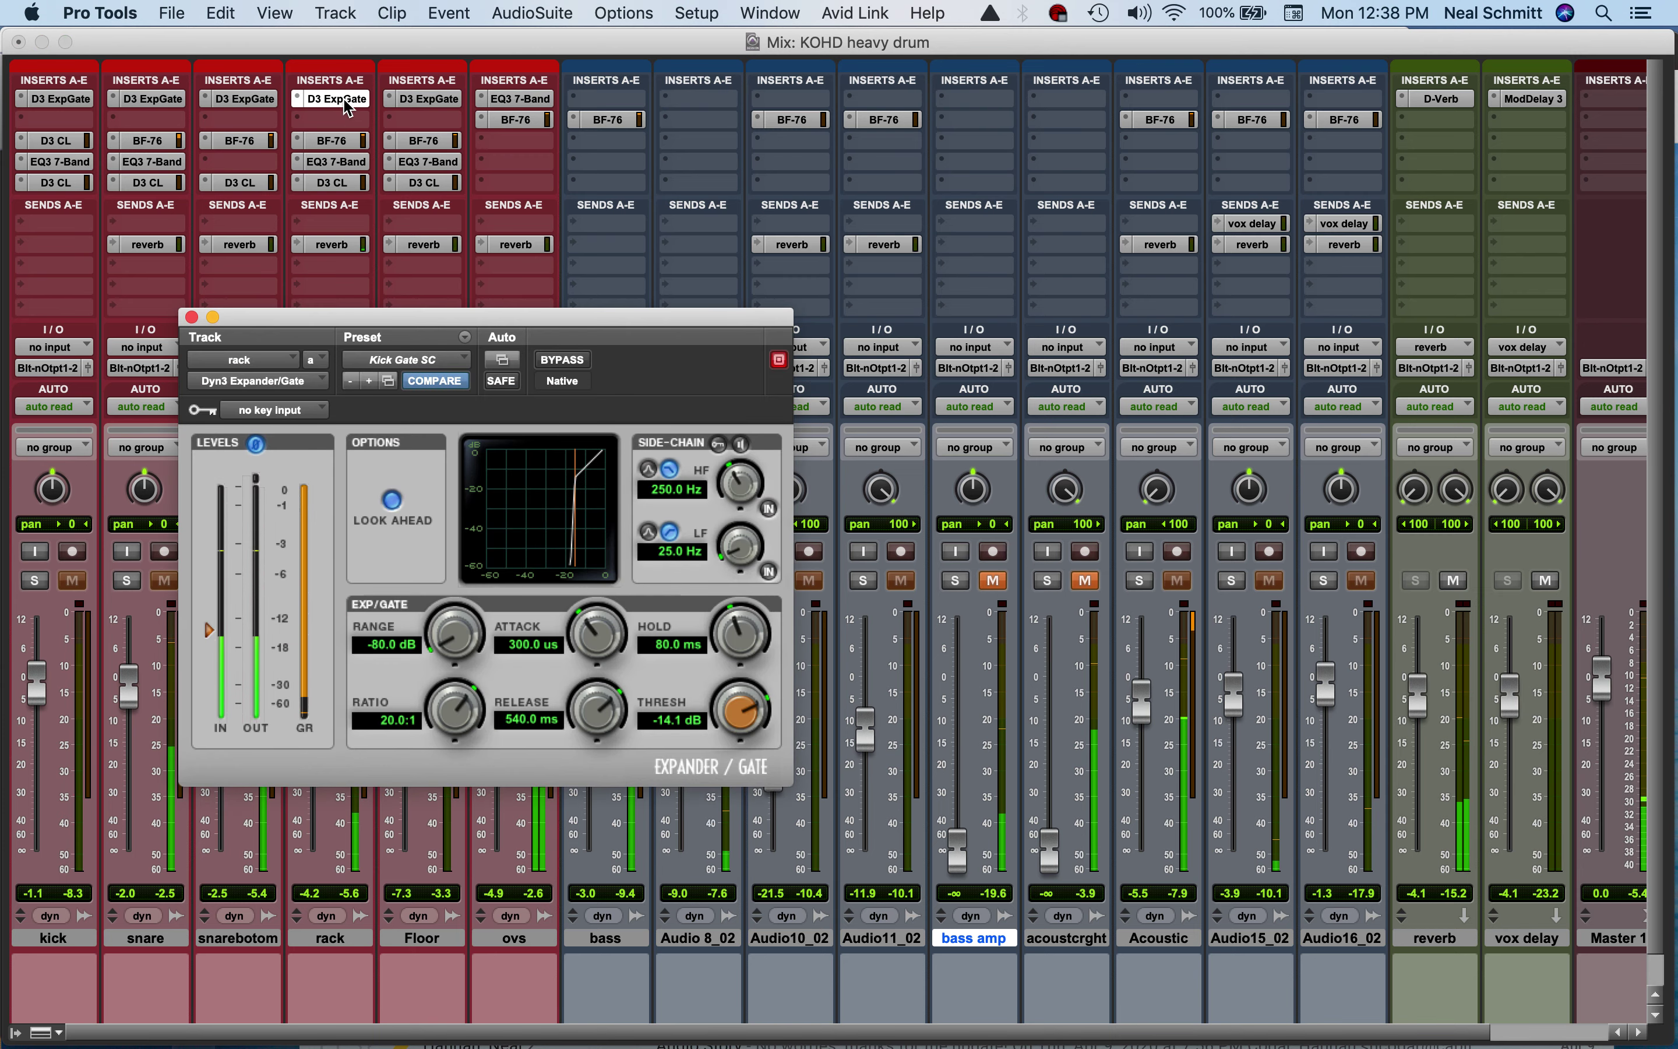
click(339, 141)
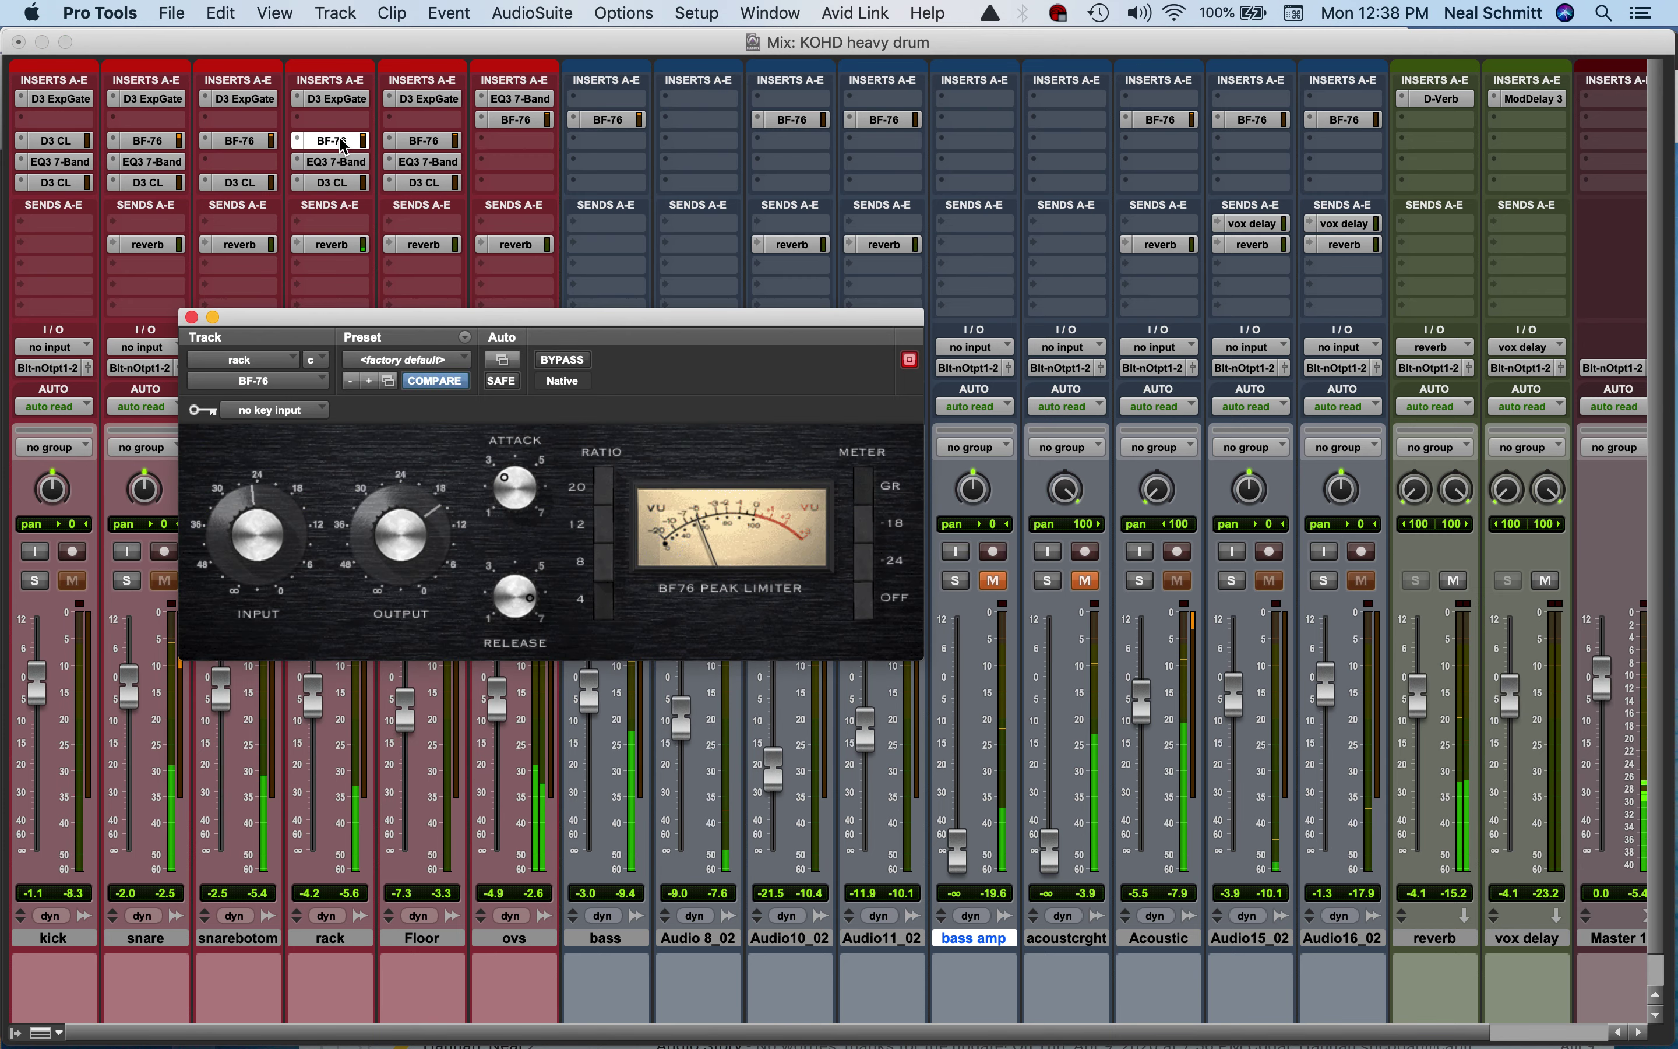
click(342, 167)
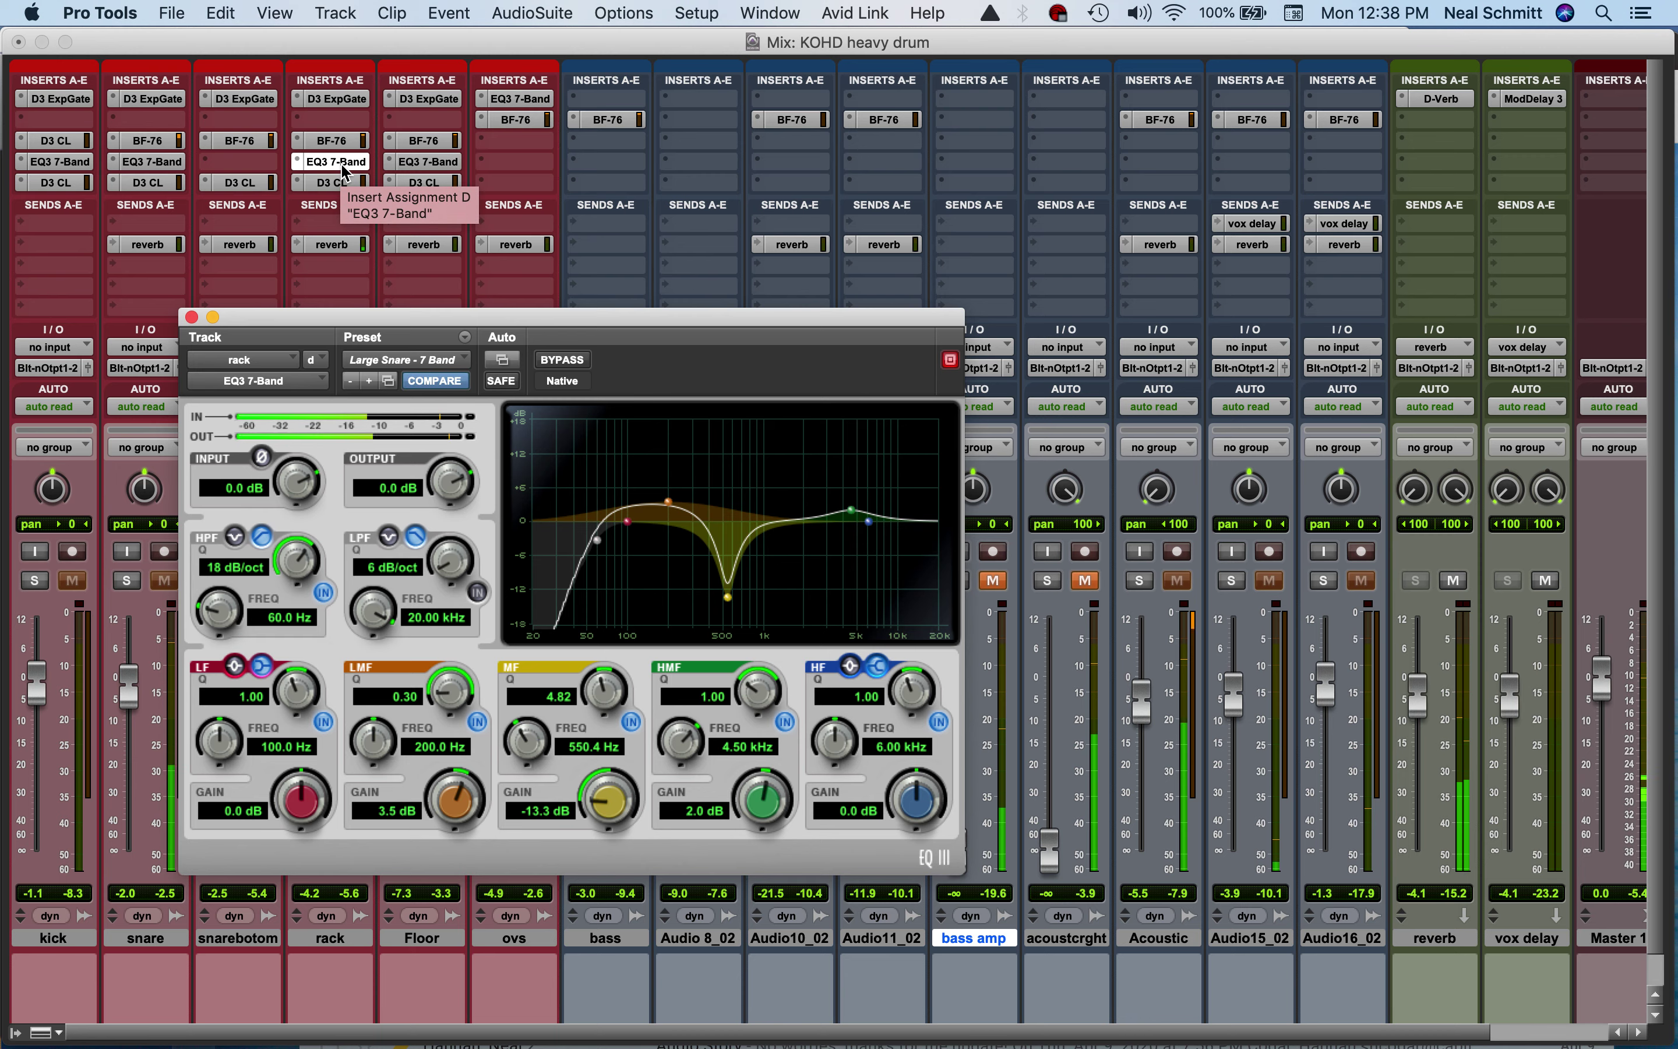
Set the rack tom limiter's threshold to -9.8 dB and close the plug-in
click(340, 182)
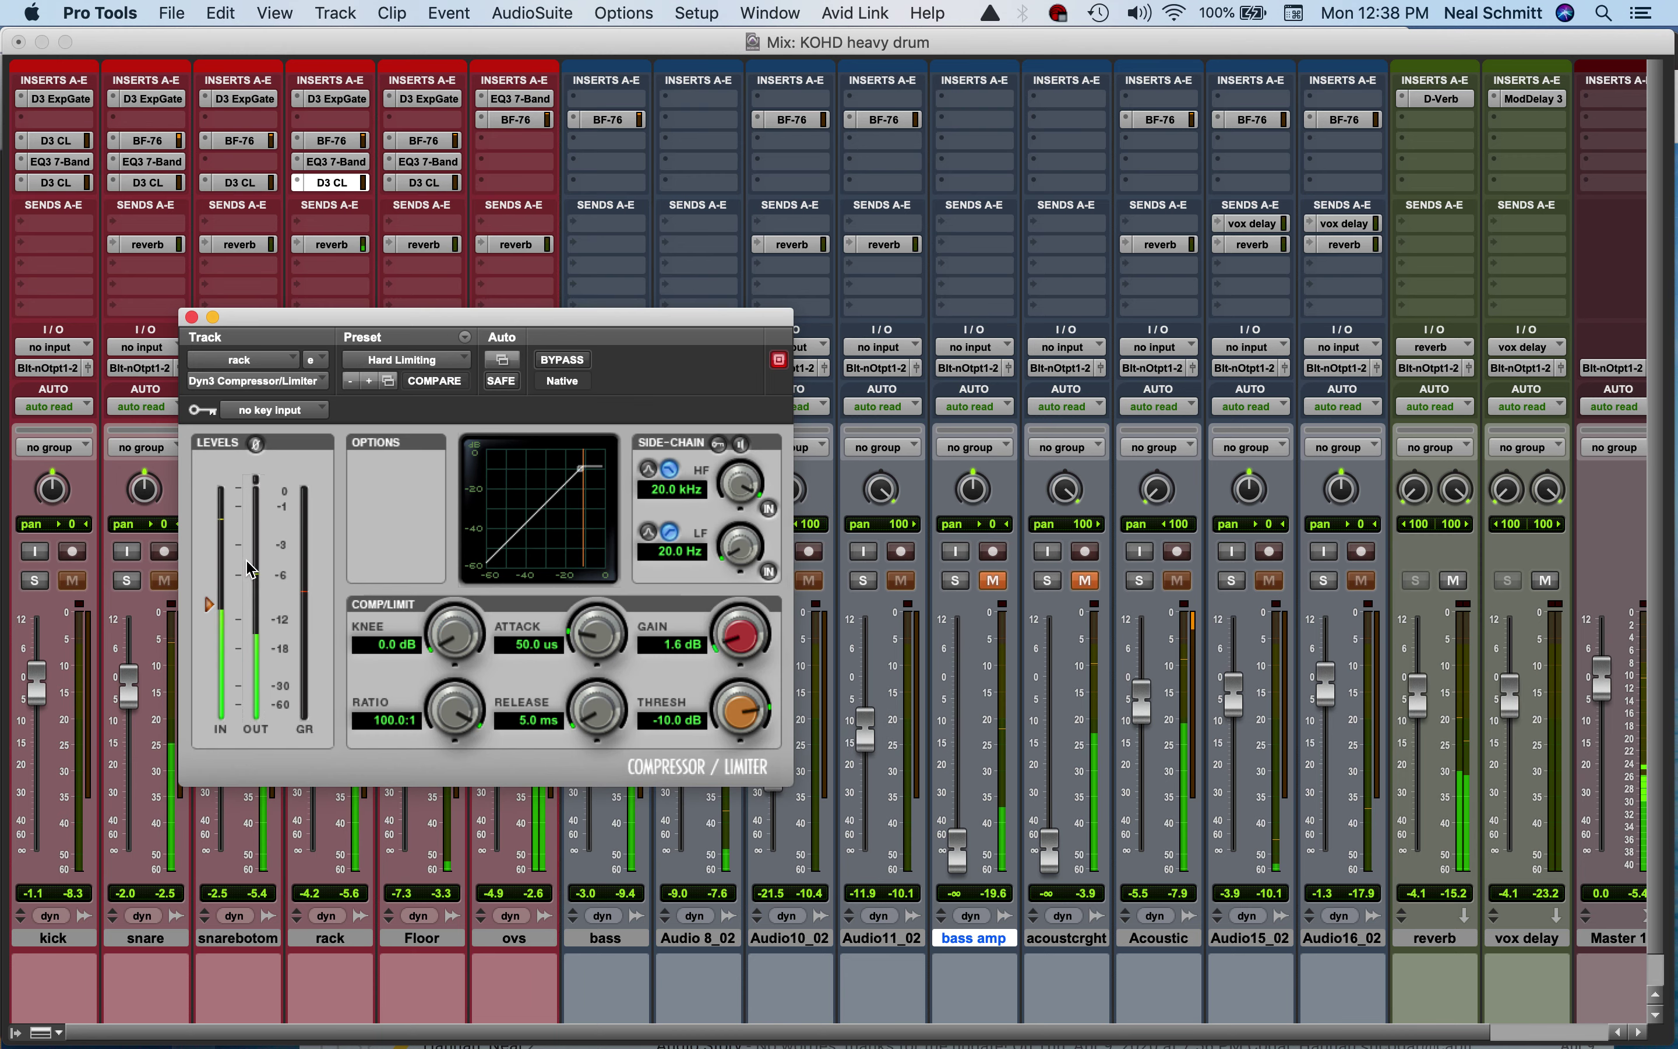
drag(211, 602, 211, 598)
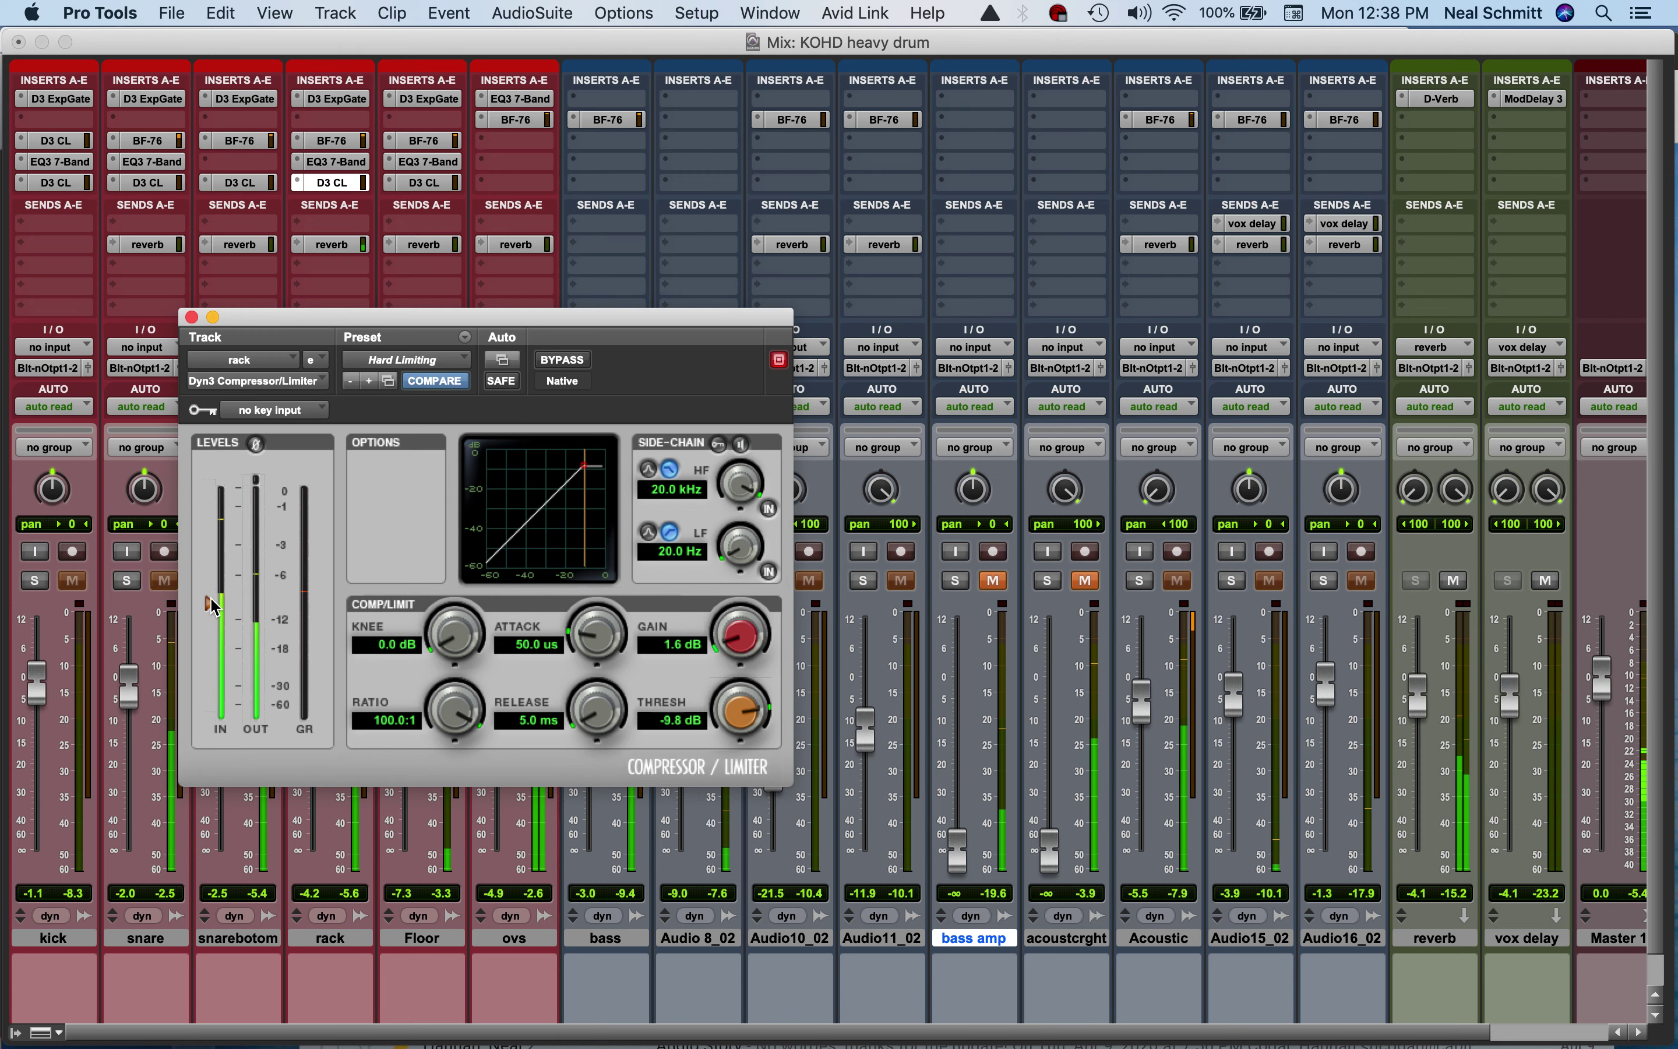
key(super+w)
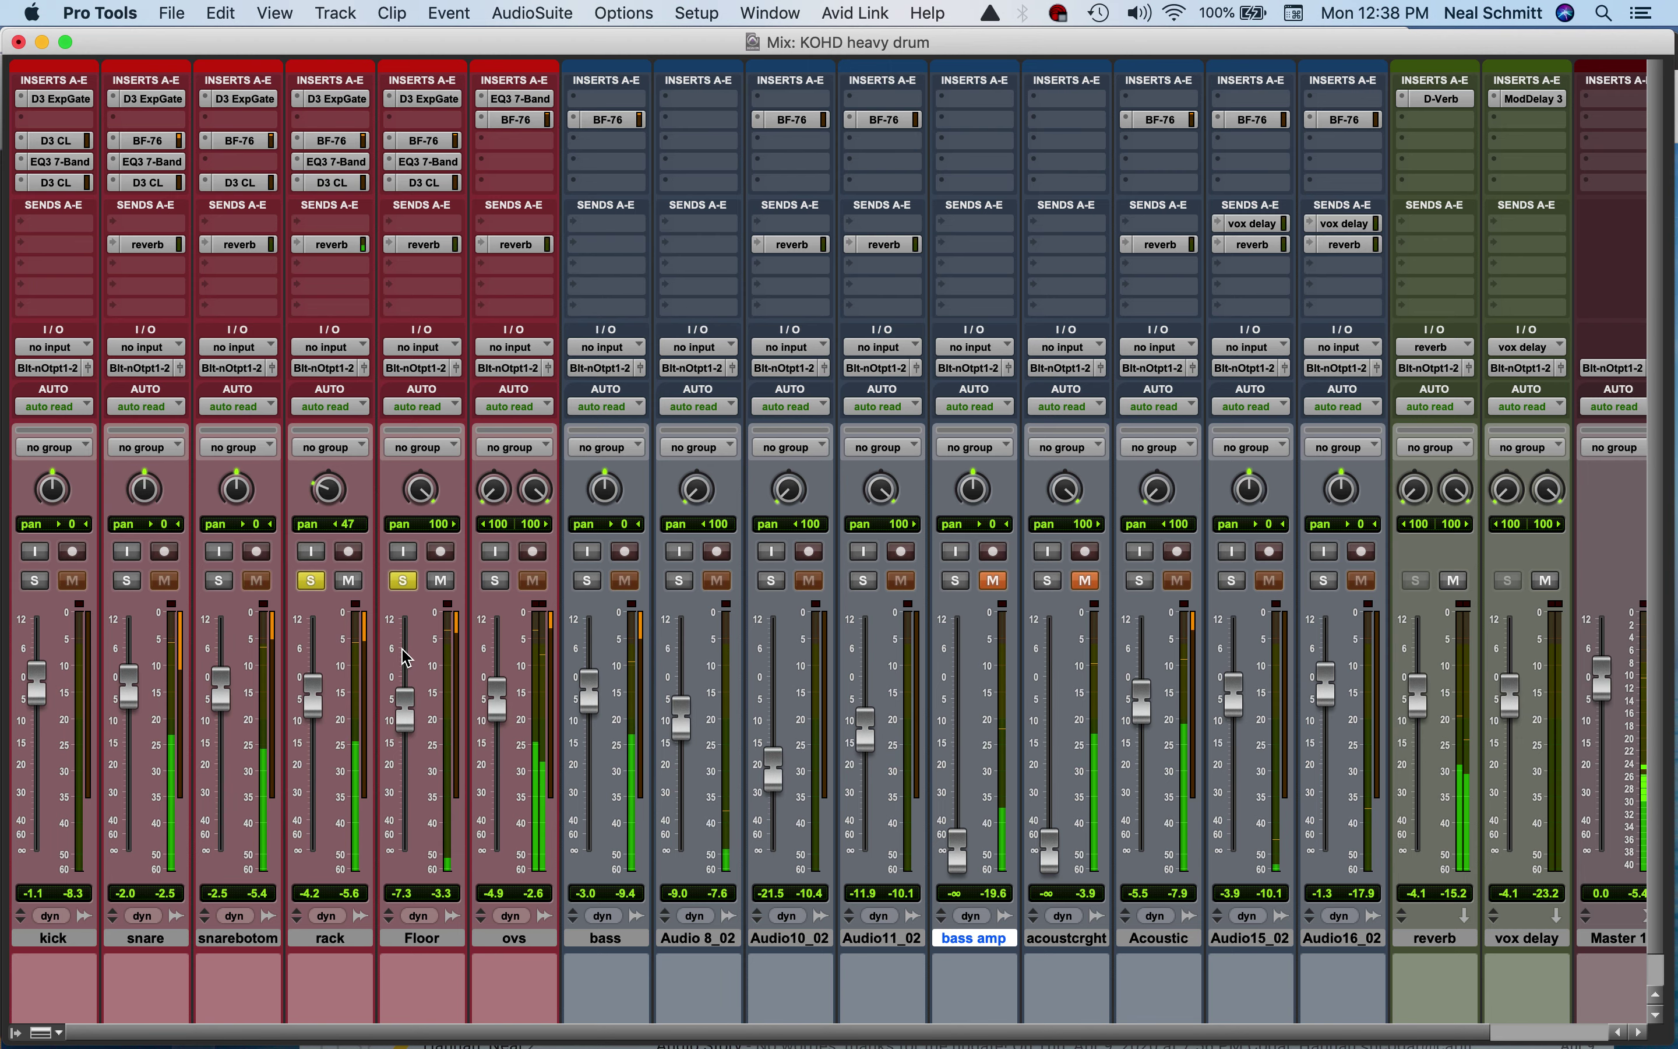
Make the drum tracks' Compressor/Limiter inserts inactive to compare levels, and reactivate them
scroll(1128, 689, right, 5)
scroll(1127, 689, down, 1)
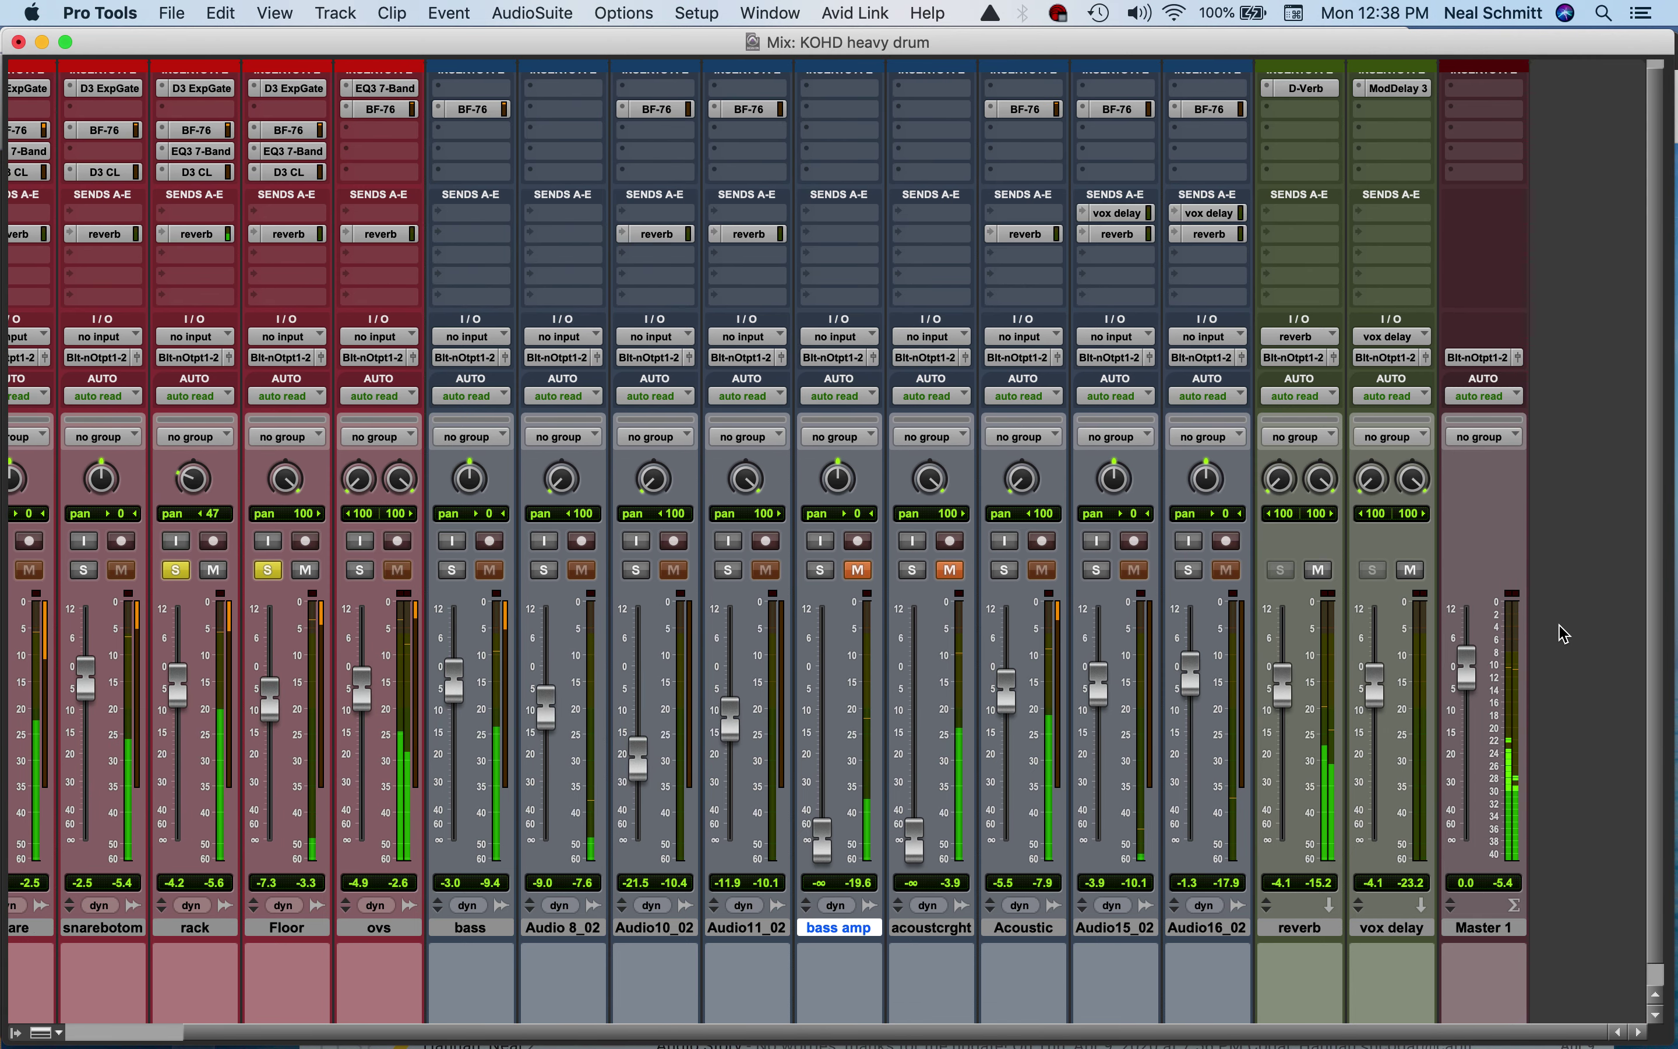
ctrl+alt+super+click(291, 174)
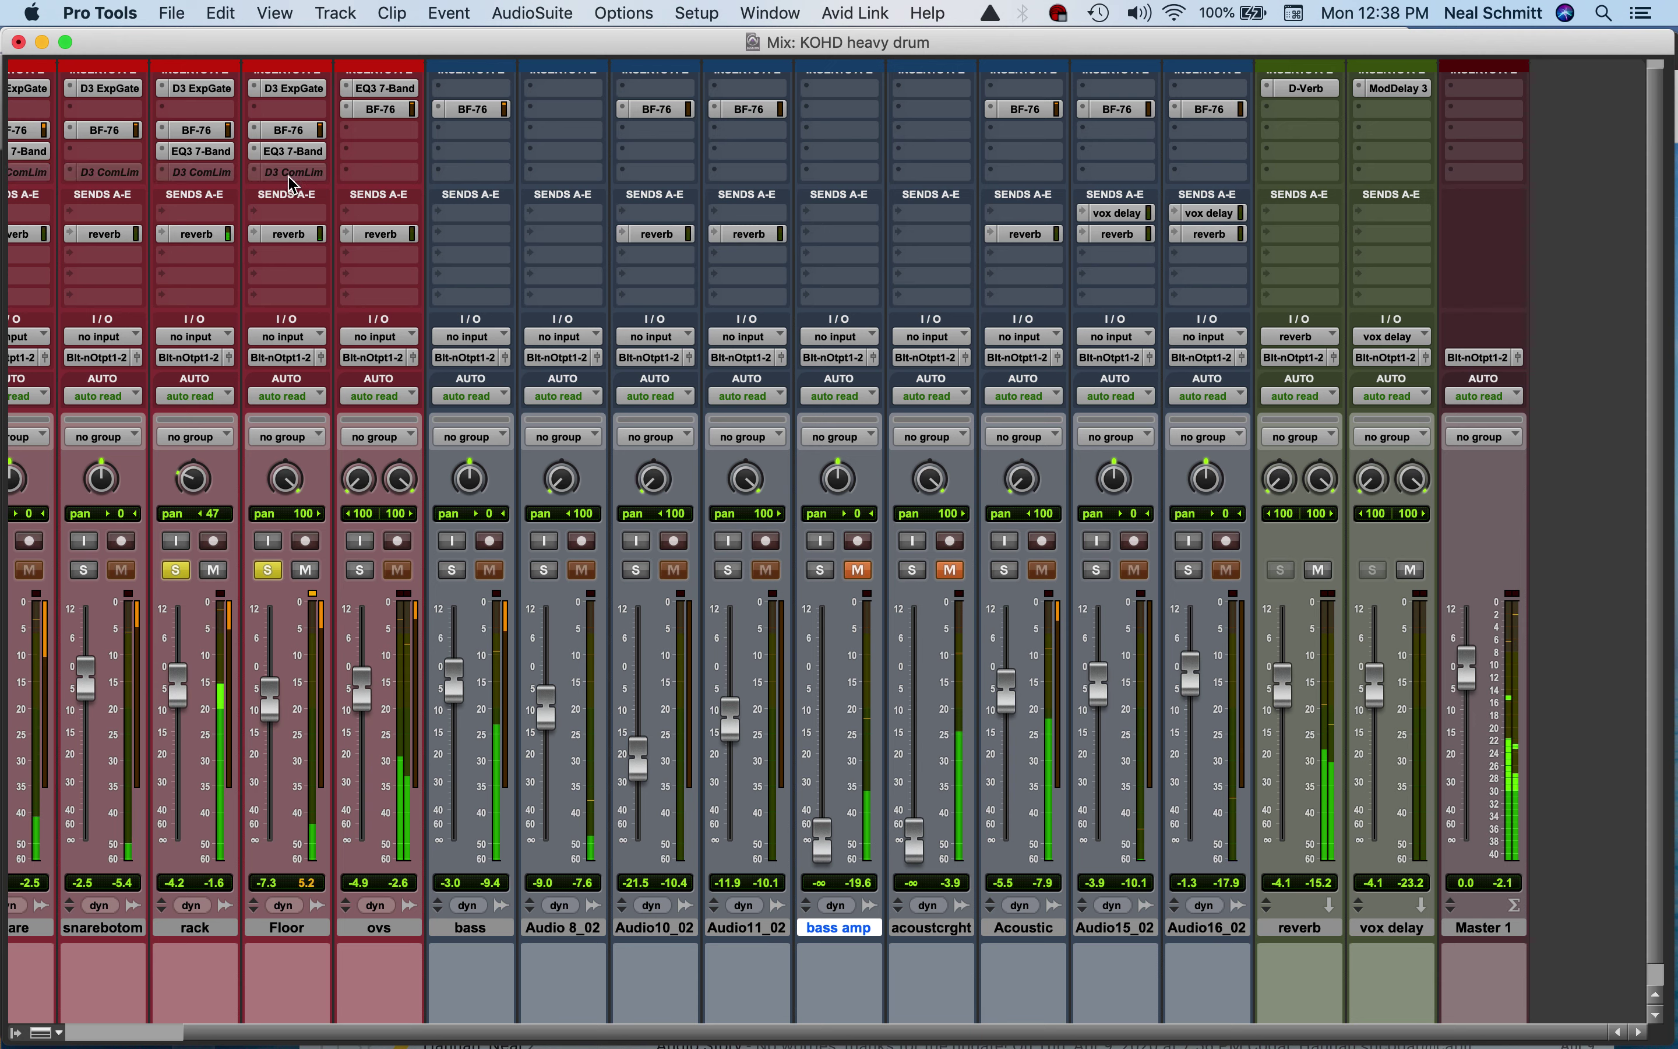
ctrl+alt+super+click(291, 173)
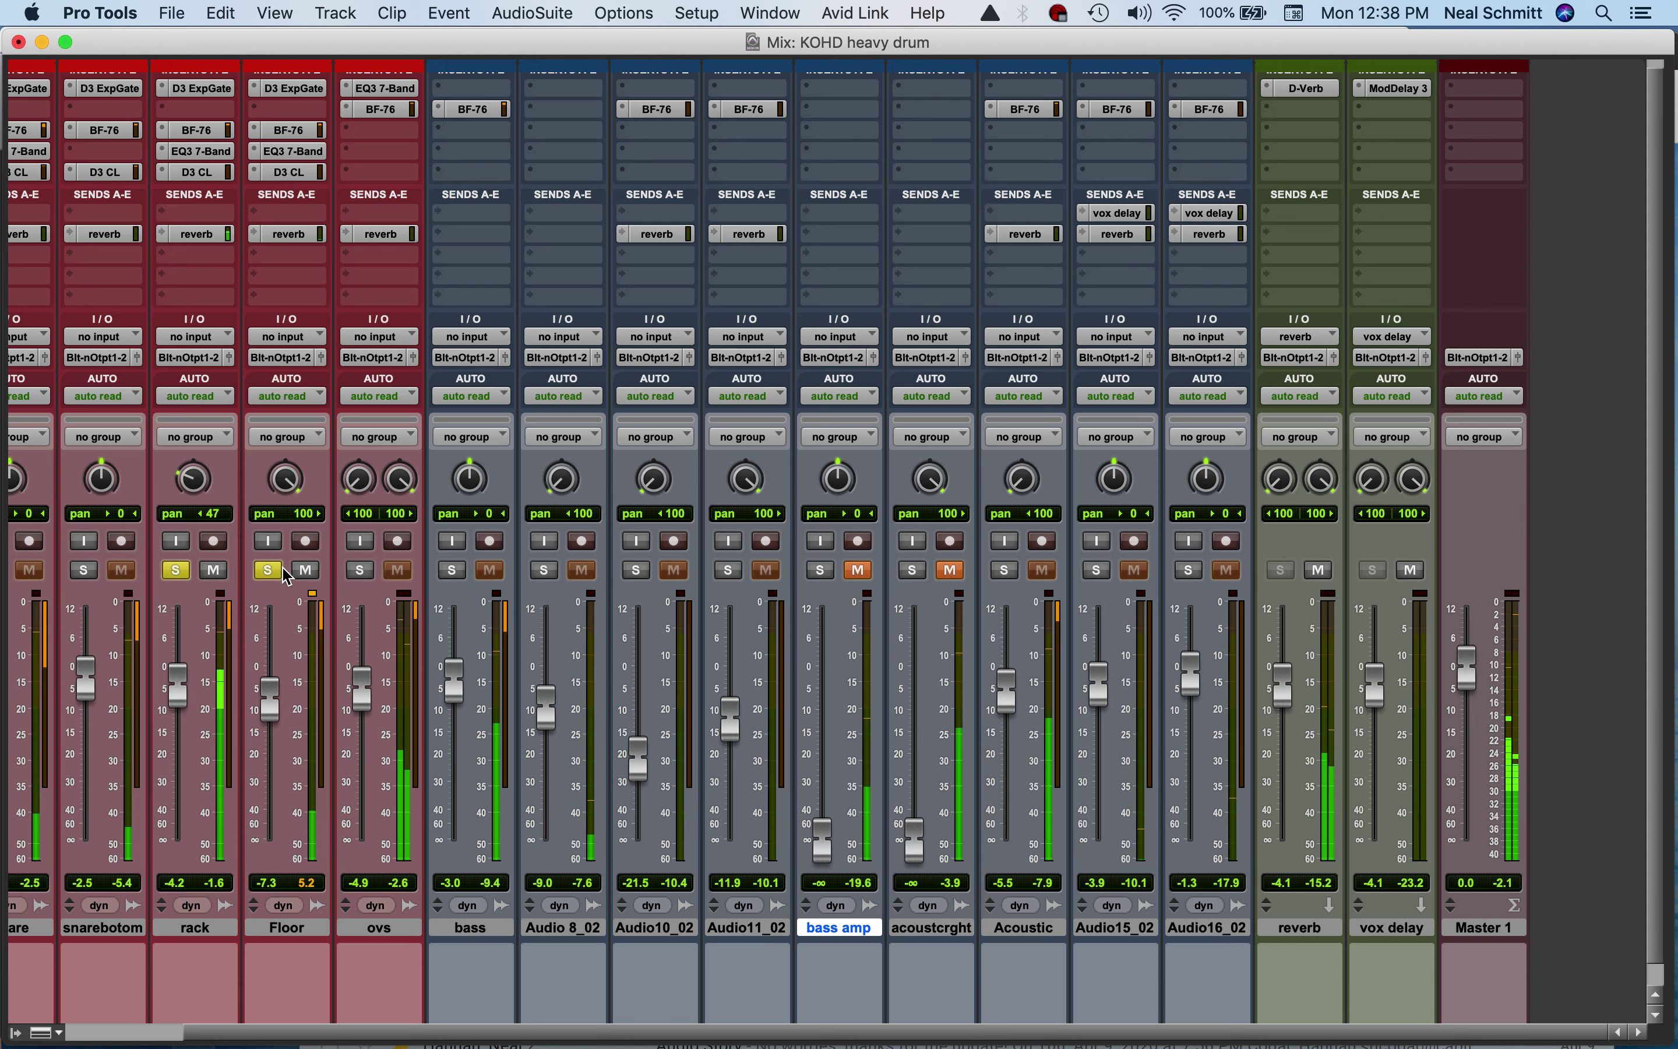
Unsolo the rack and floor toms and return to the Edit window
click(176, 569)
click(267, 570)
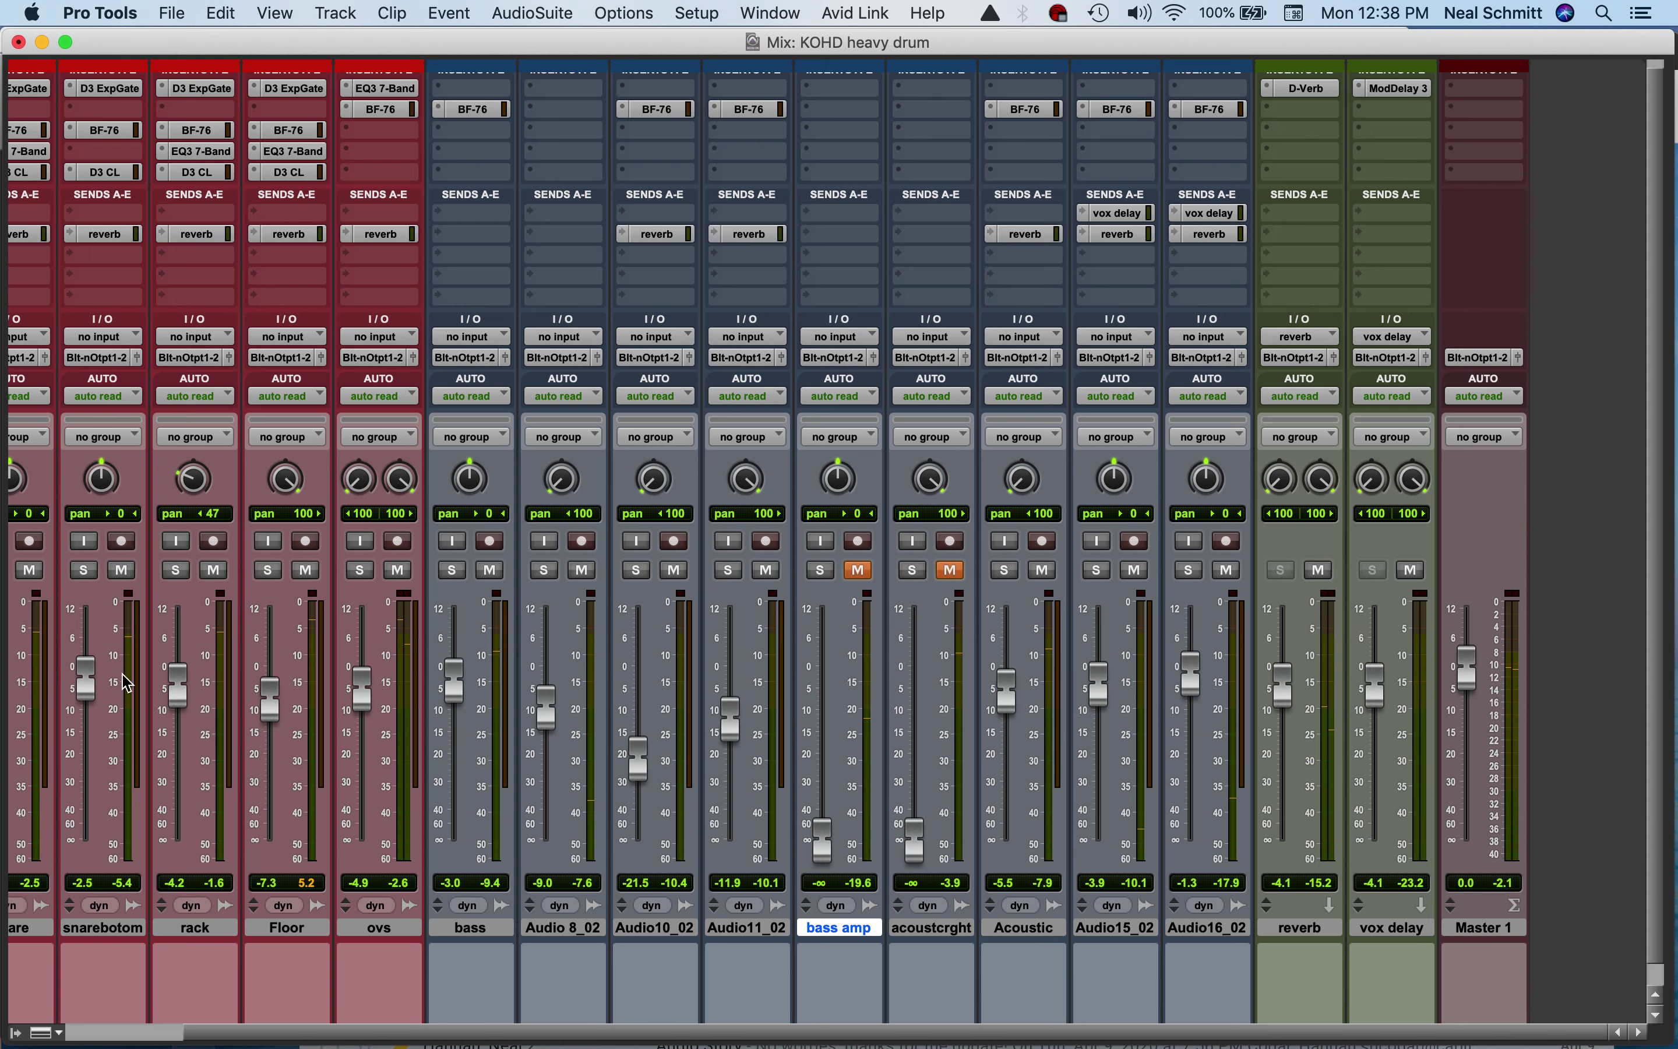
key(super+equal)
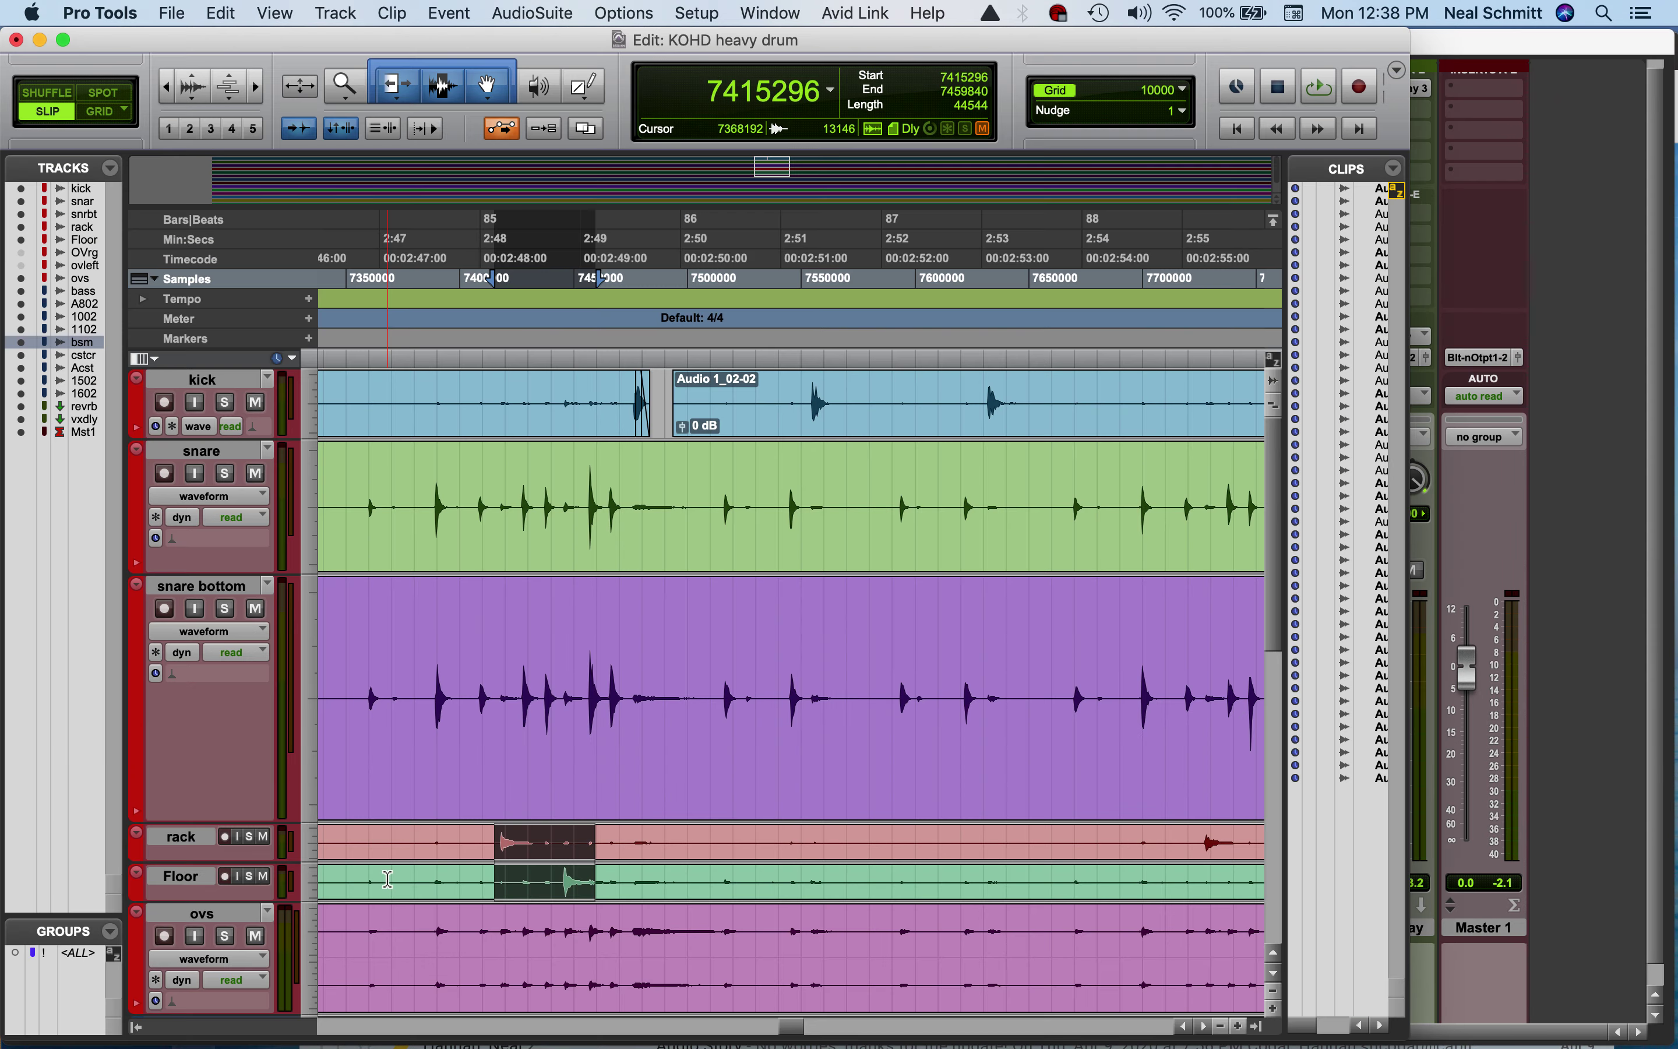
Place the edit cursor at sample 7475712 on the overheads track and examine the hit there closely
scroll(548, 872, down, 3)
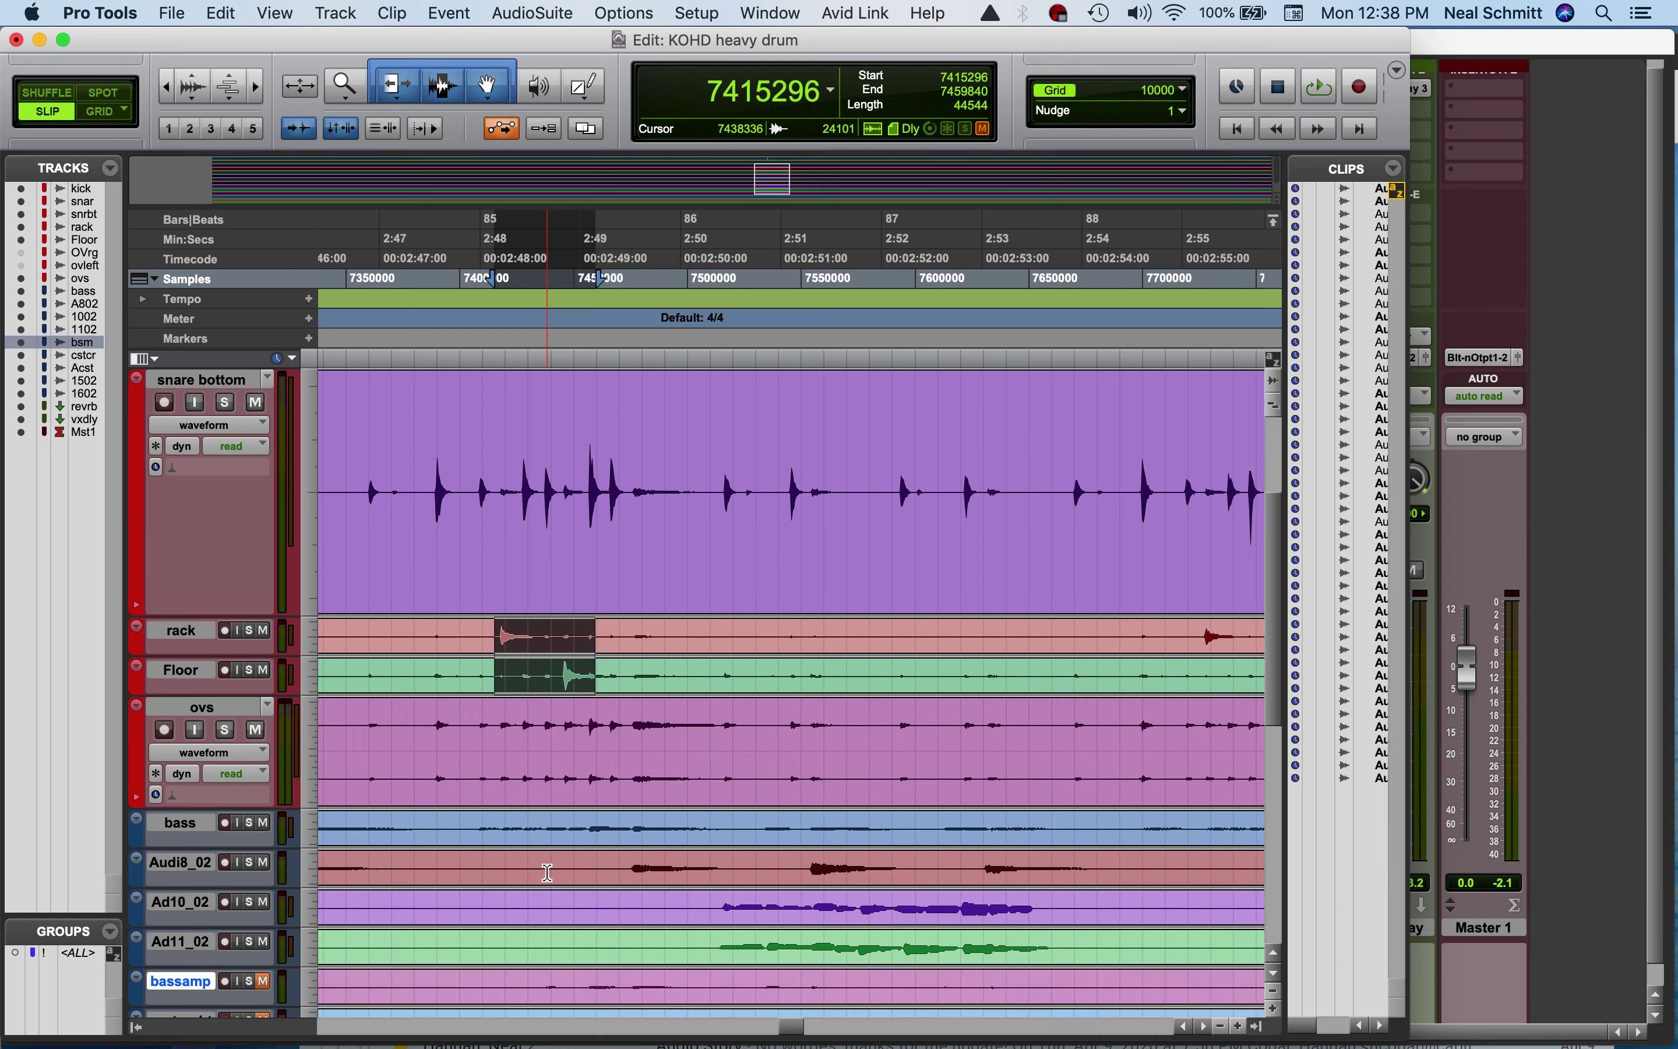
click(554, 798)
click(632, 731)
key(super+bracketright)
key(super+bracketright)
key(super+bracketright)
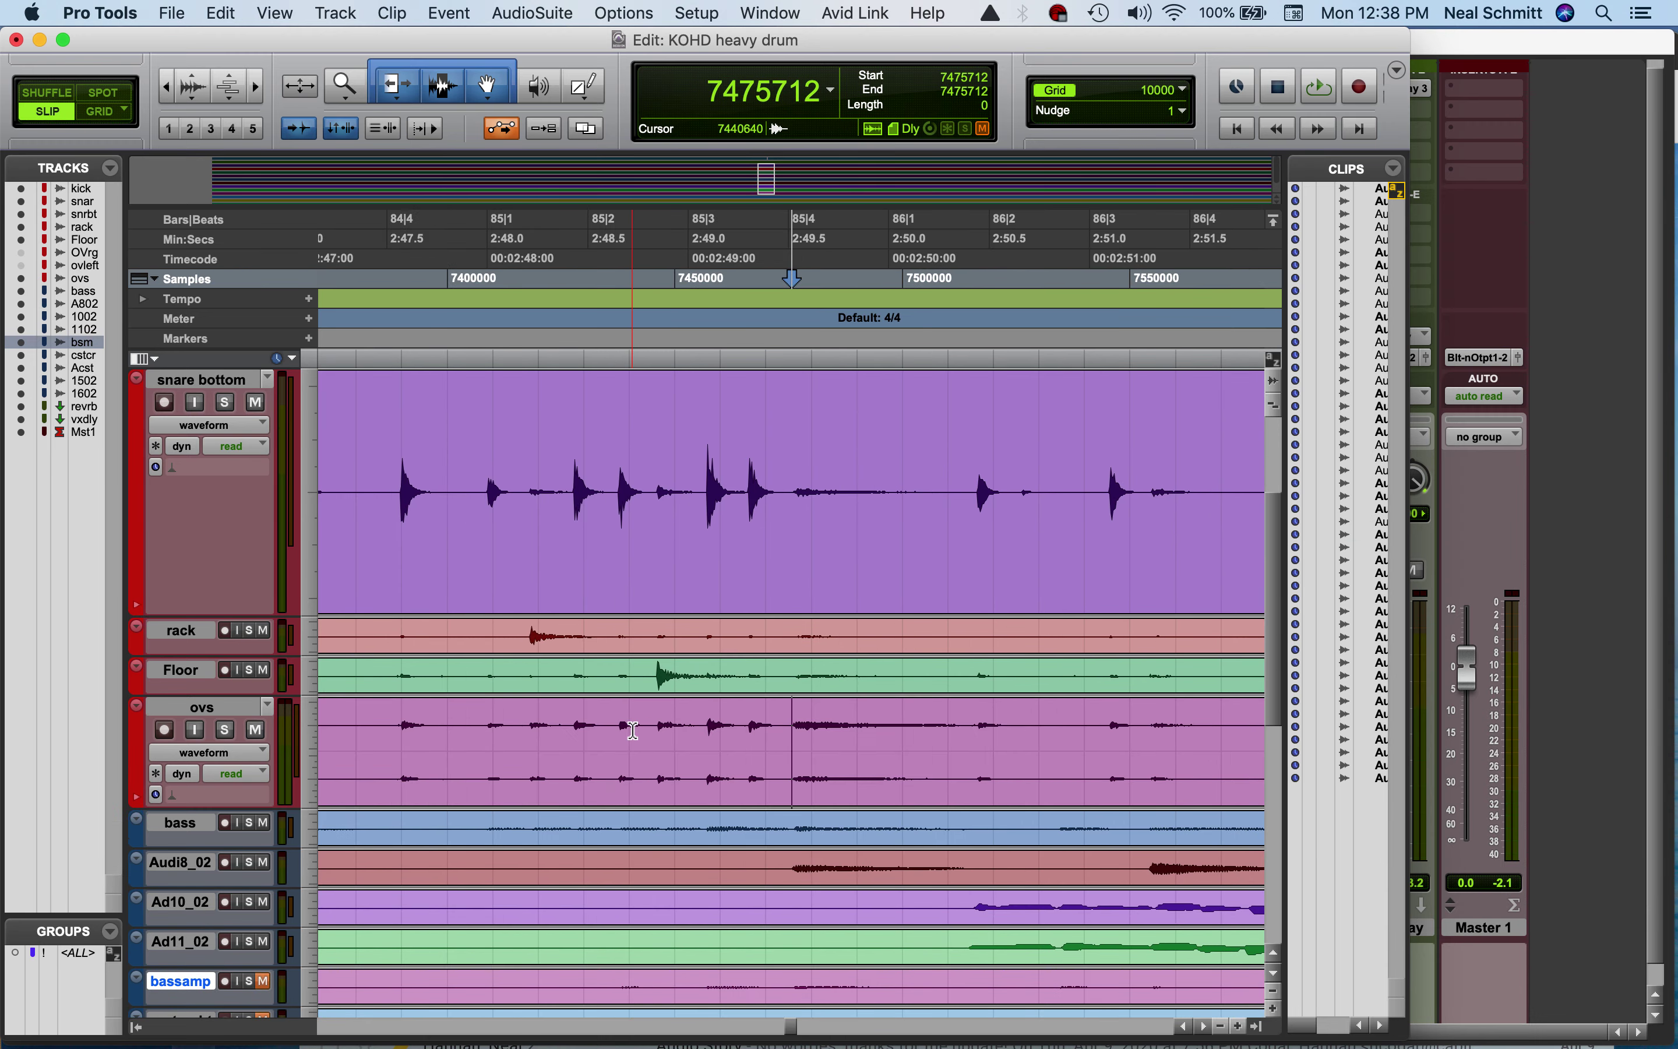
click(553, 12)
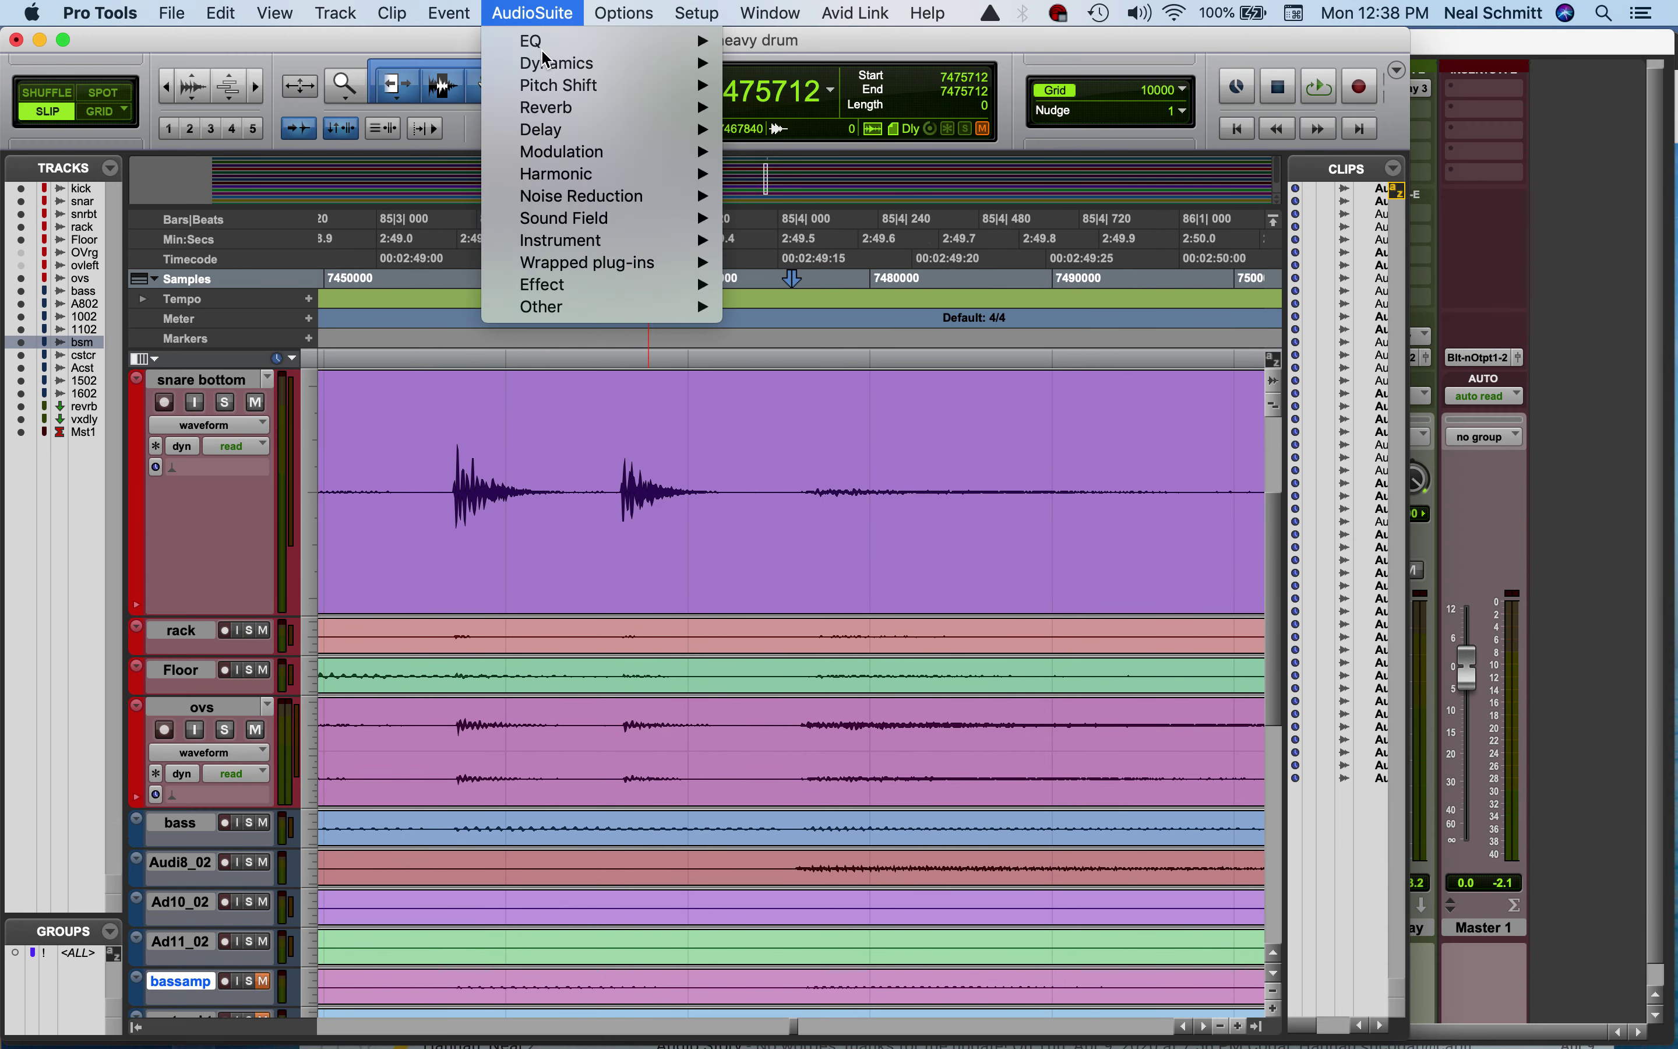
mouse_move(547, 307)
click(636, 554)
Move the edit cursor to sample 7476160 on the overheads and inspect the hit up close and within the wider song
click(801, 740)
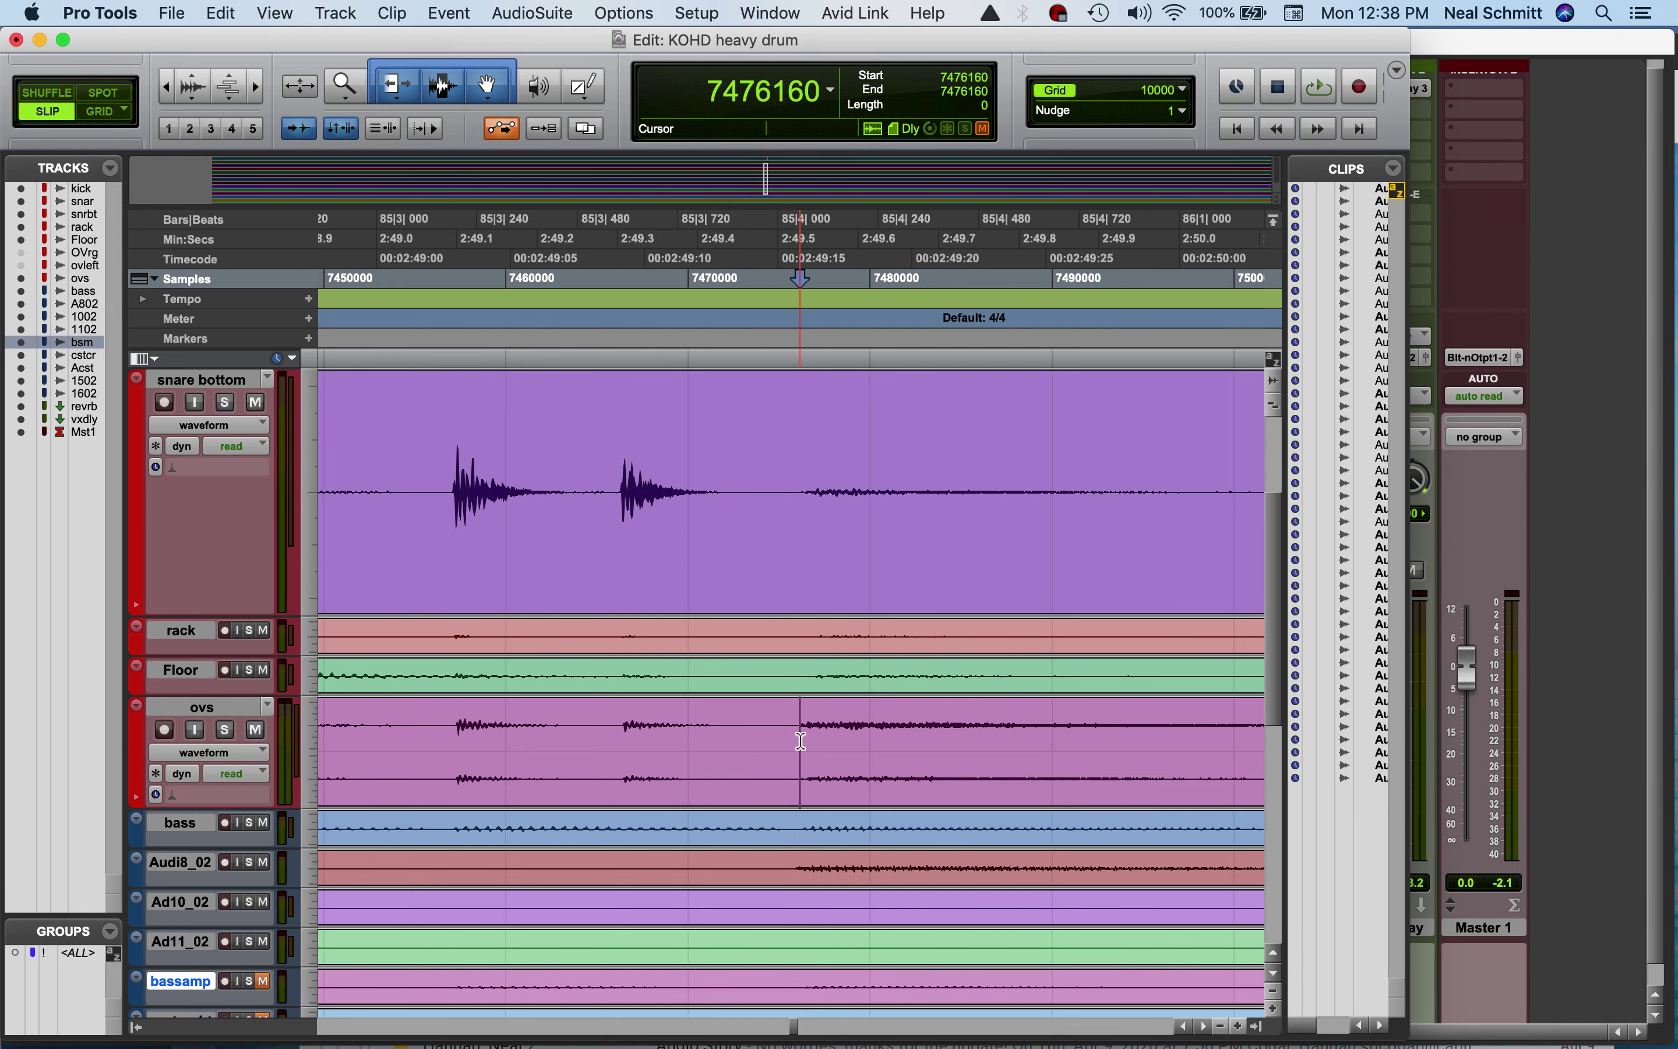
key(super+bracketright)
key(super+bracketright)
key(super+bracketleft)
key(super+bracketleft)
key(super+bracketleft)
key(super+bracketleft)
key(super+bracketleft)
key(super+bracketleft)
key(super+bracketleft)
key(super+bracketleft)
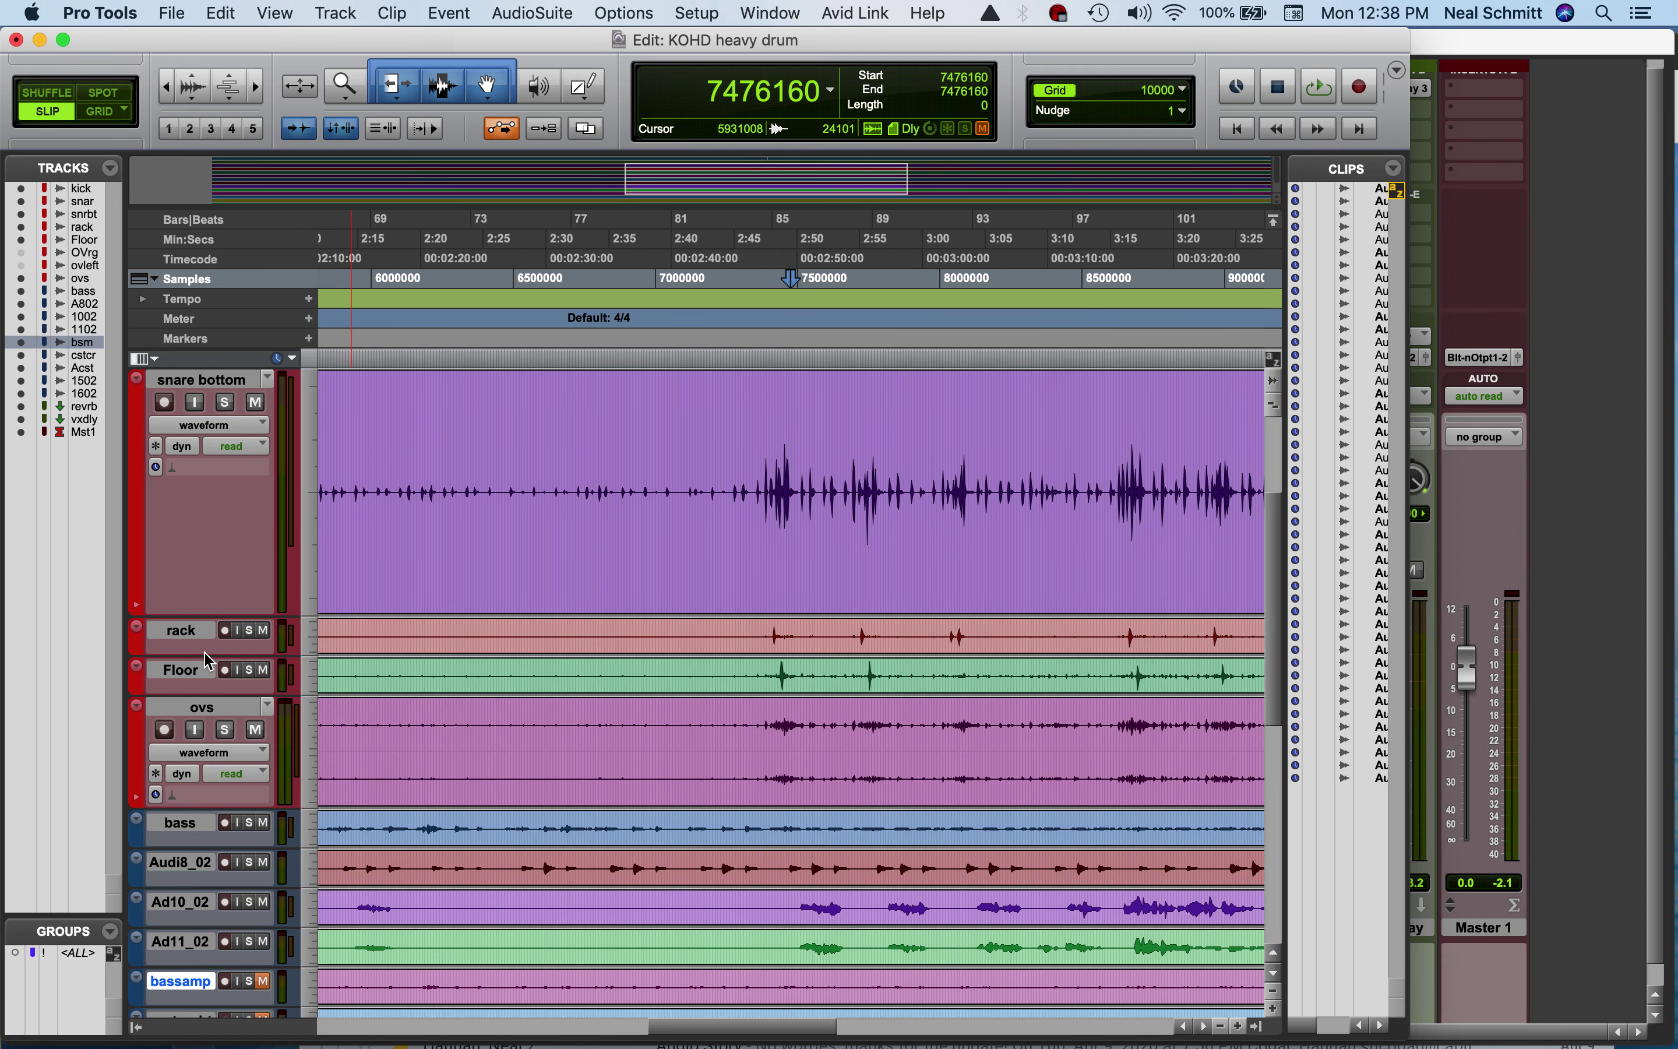
Create one new stereo audio track directly below the Floor track
click(193, 677)
key(shift+super+n)
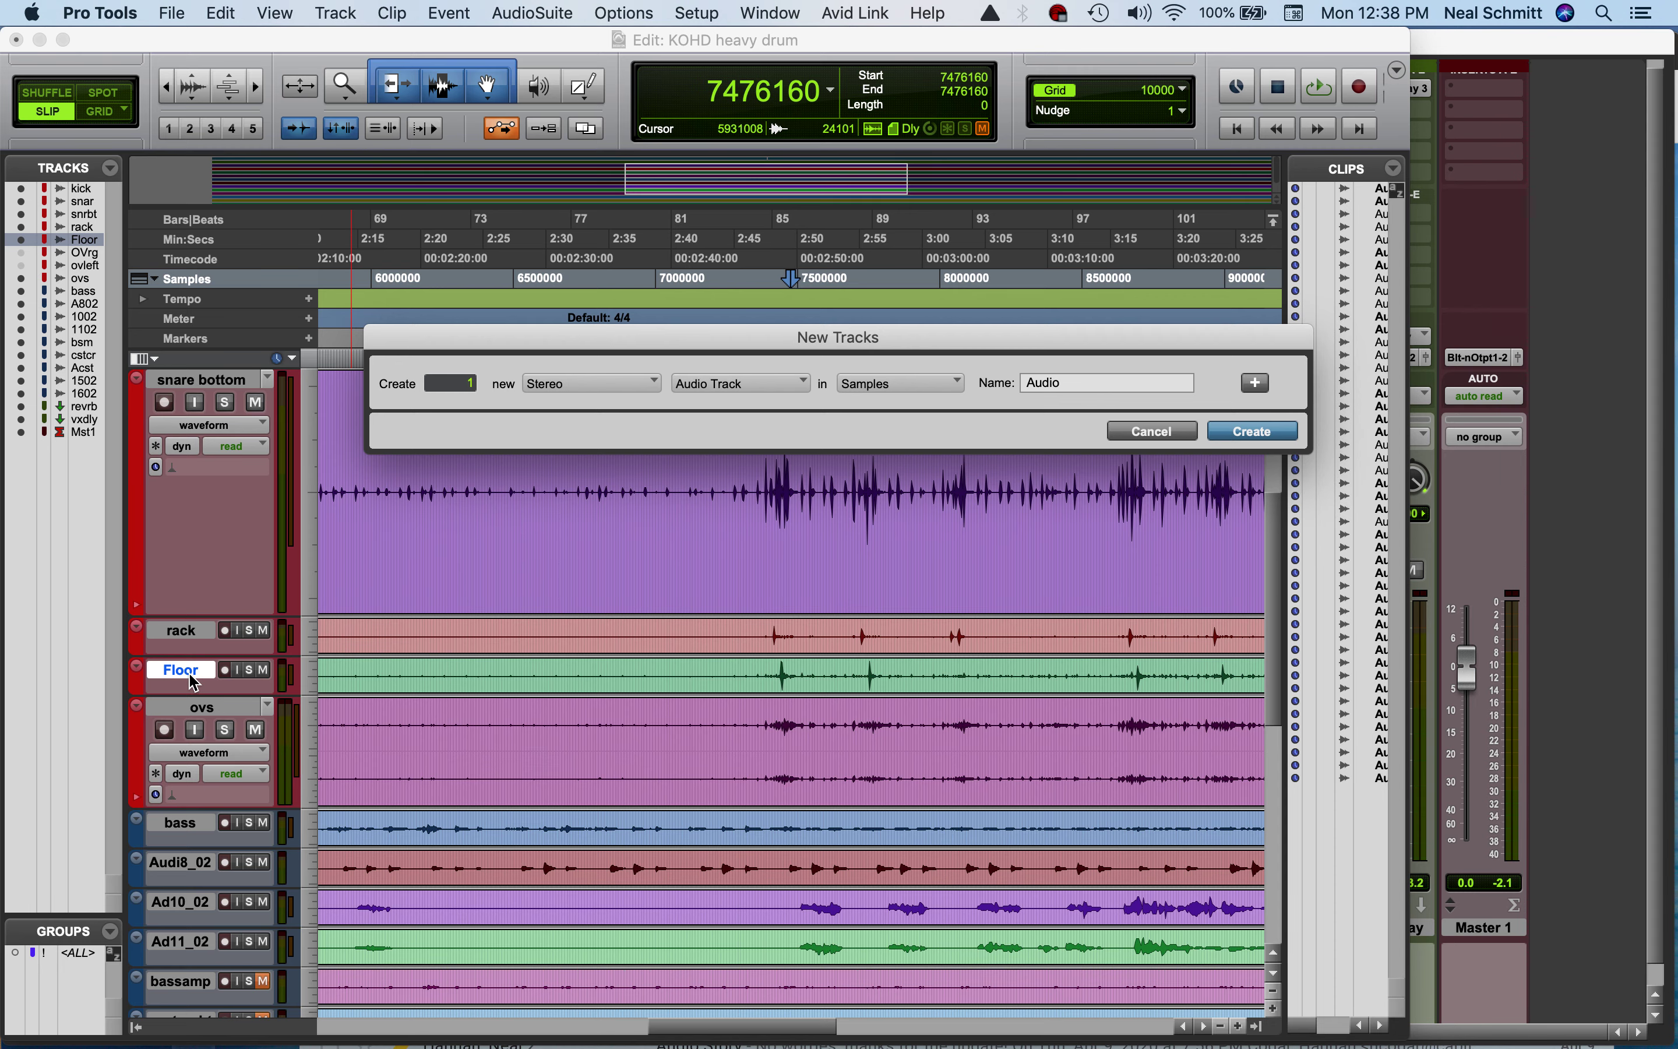
key(Return)
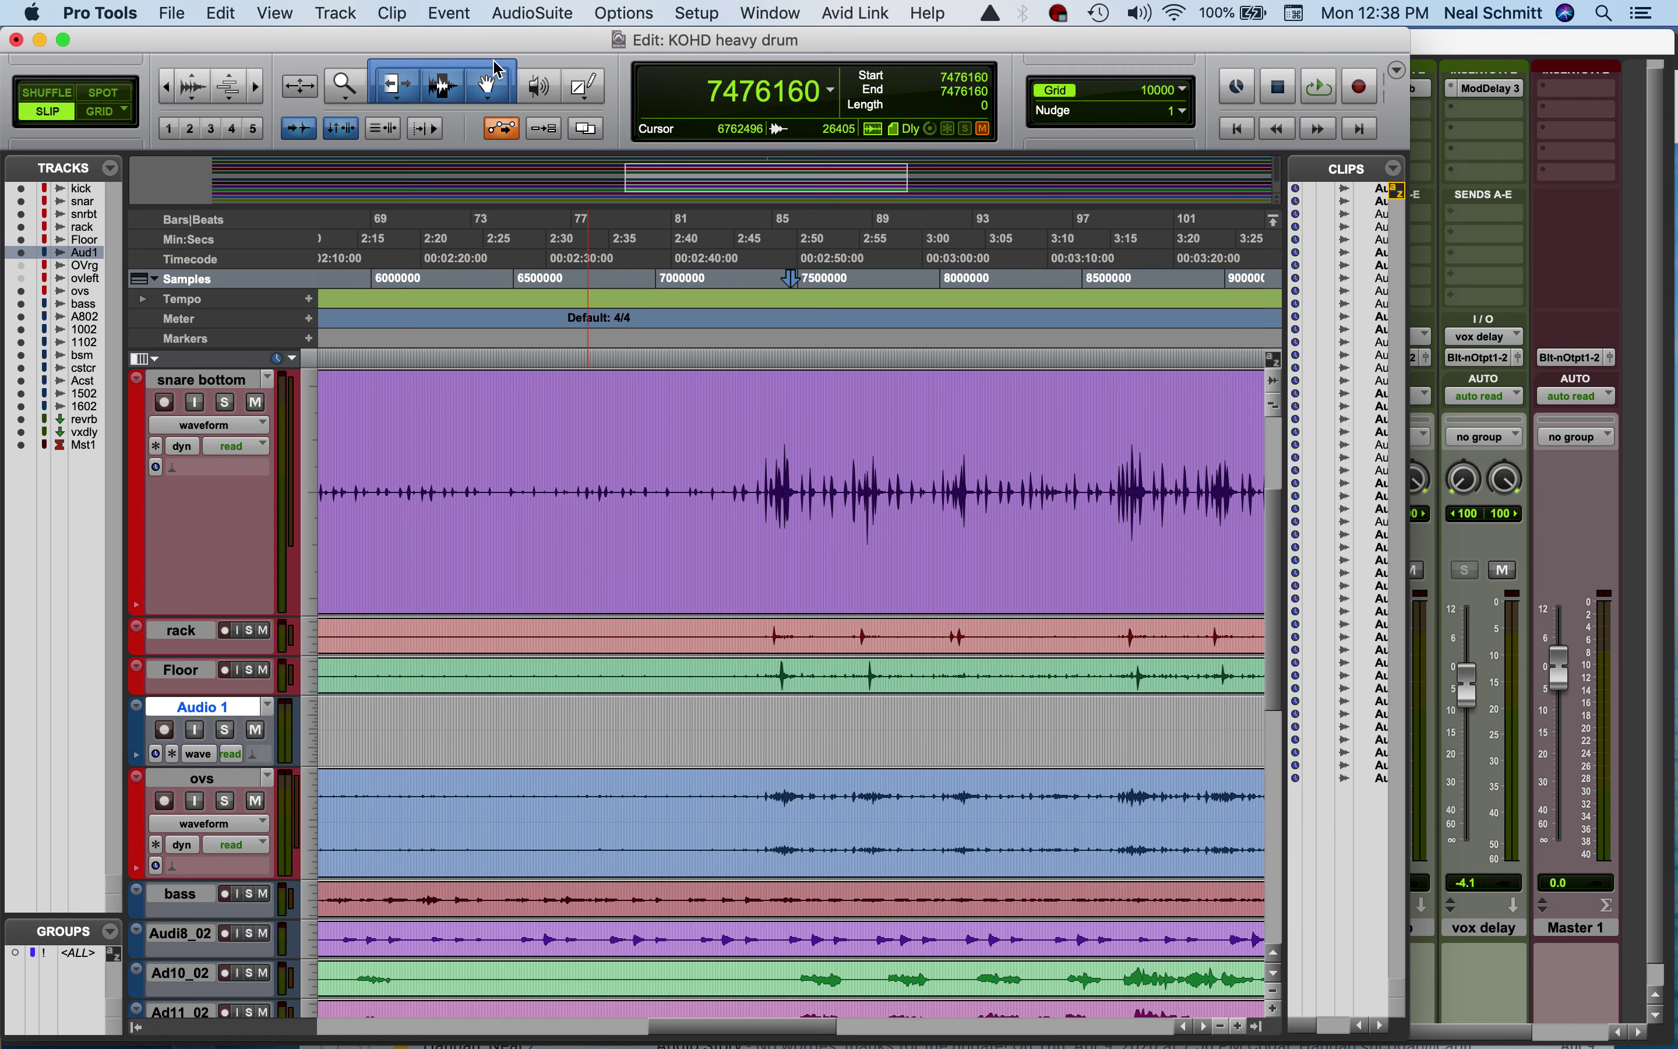
Select the main rack and Floor tom clips across the whole song and hide the empty Audio 1 track
key(super+bracketleft)
key(super+bracketleft)
key(super+bracketleft)
key(super+bracketleft)
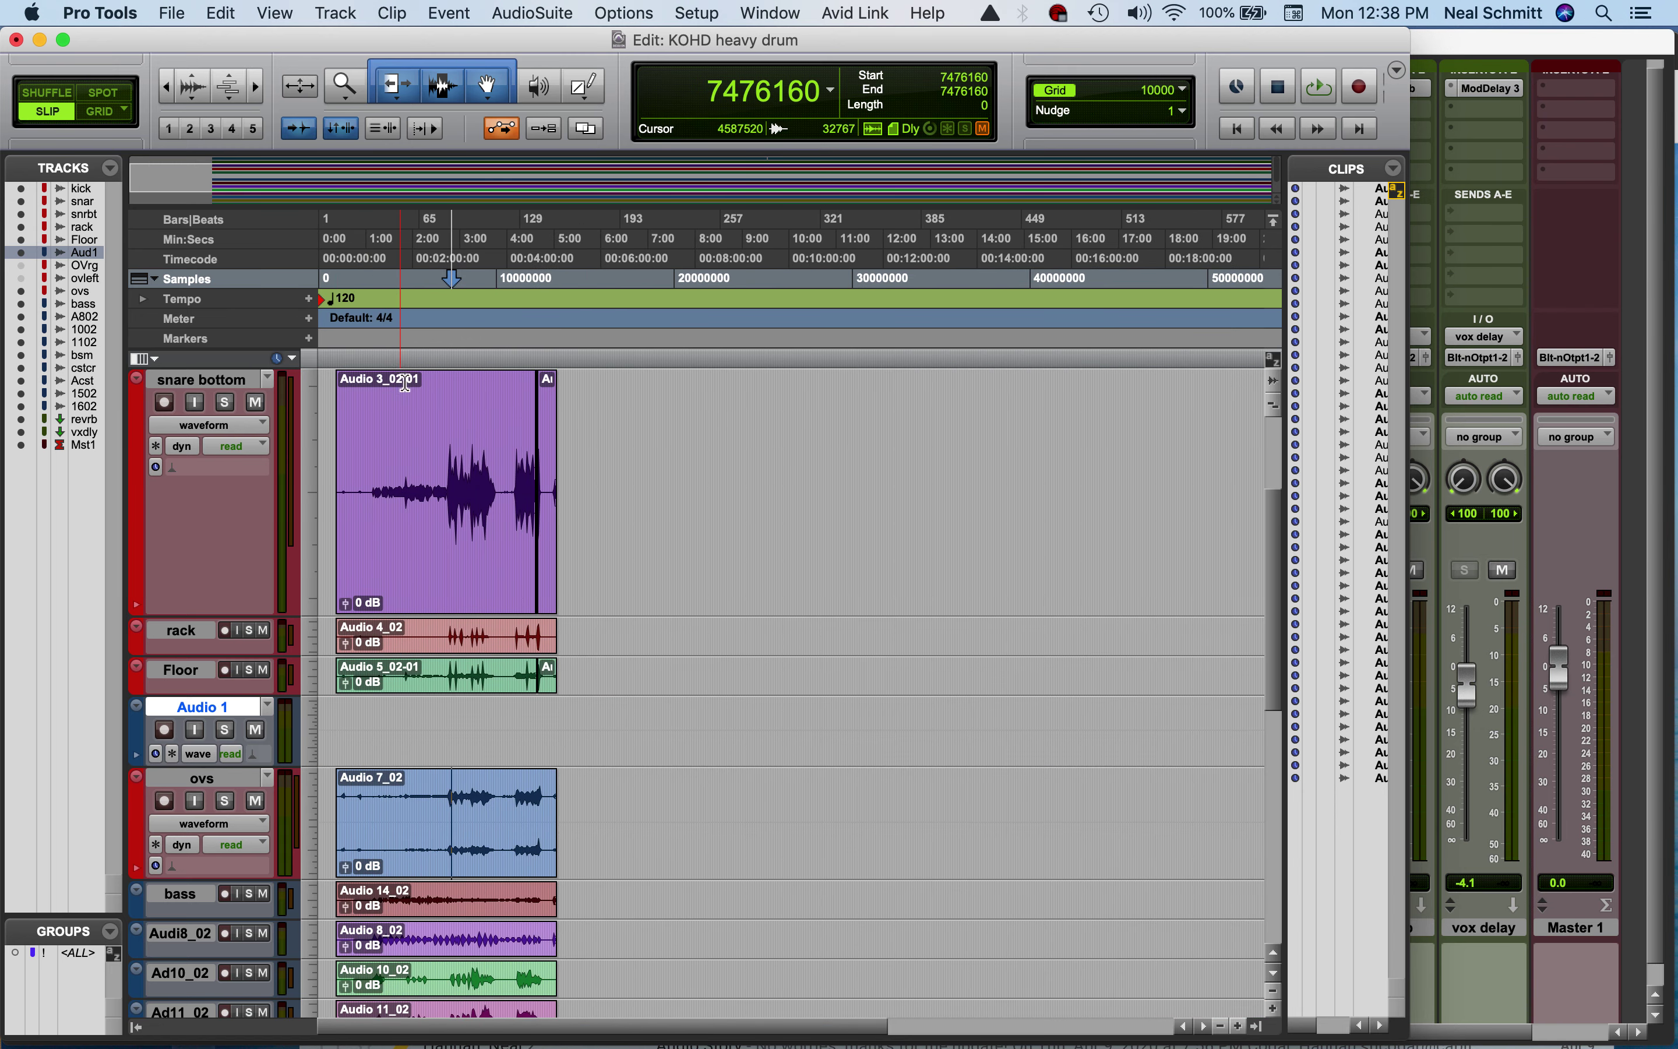
click(449, 689)
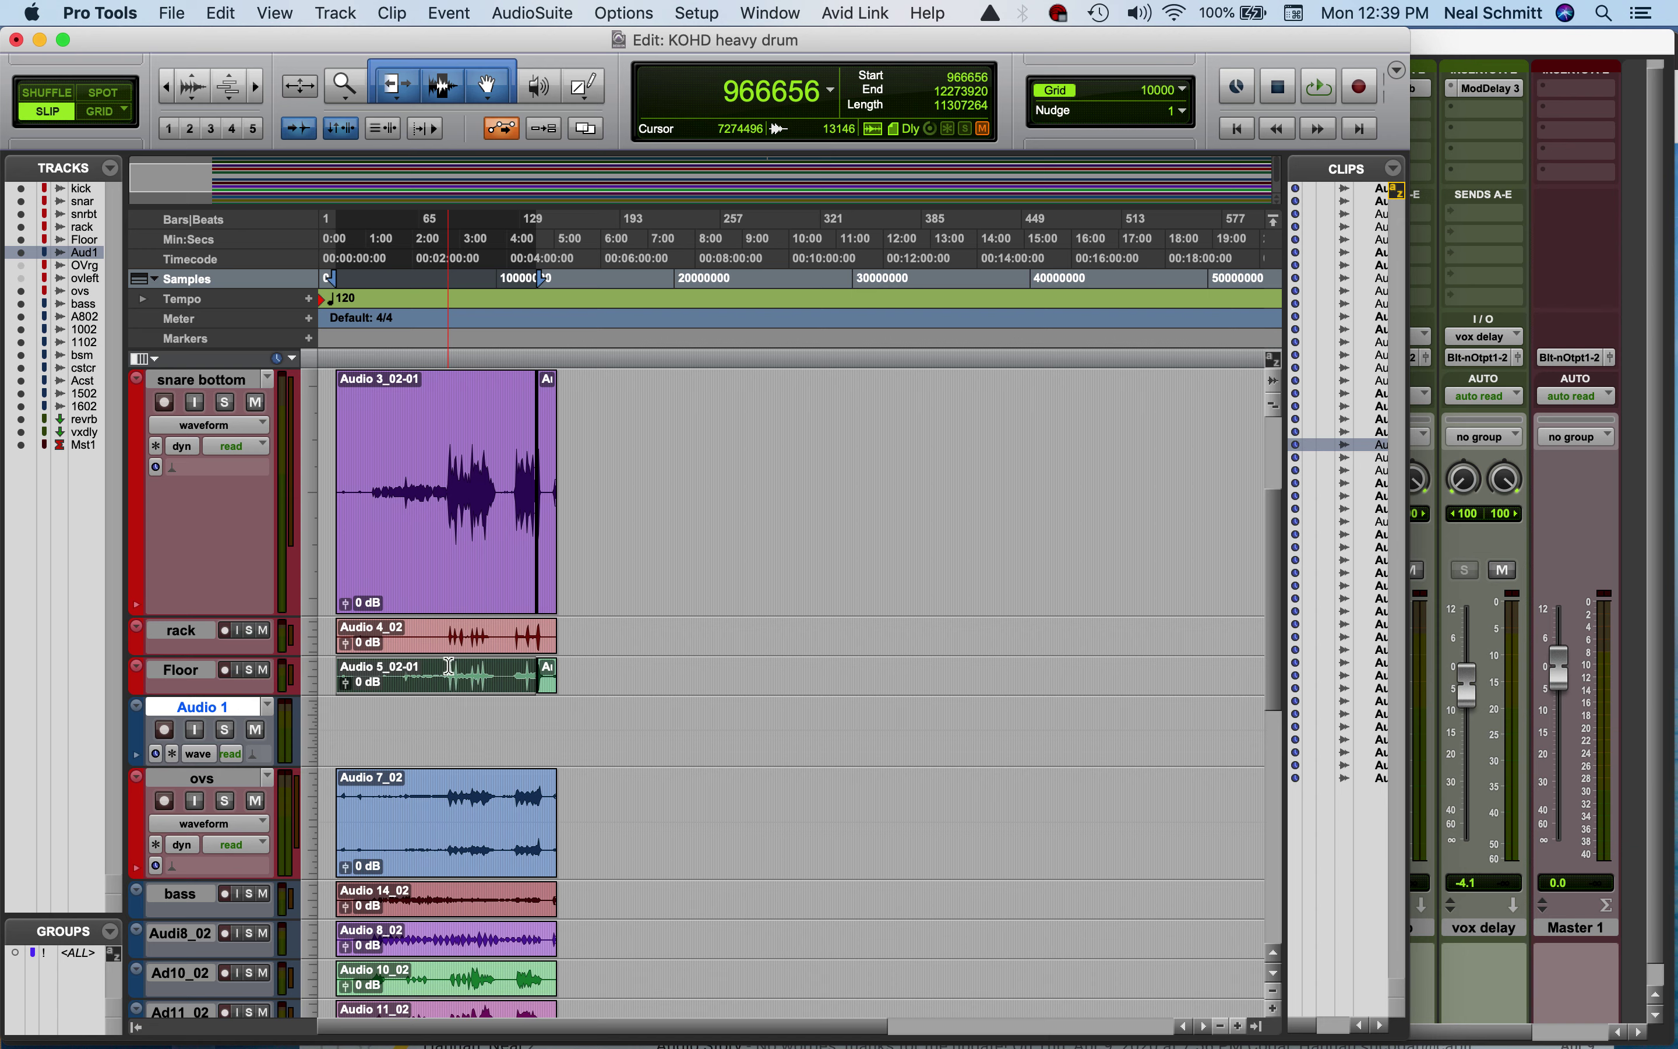
shift+click(456, 649)
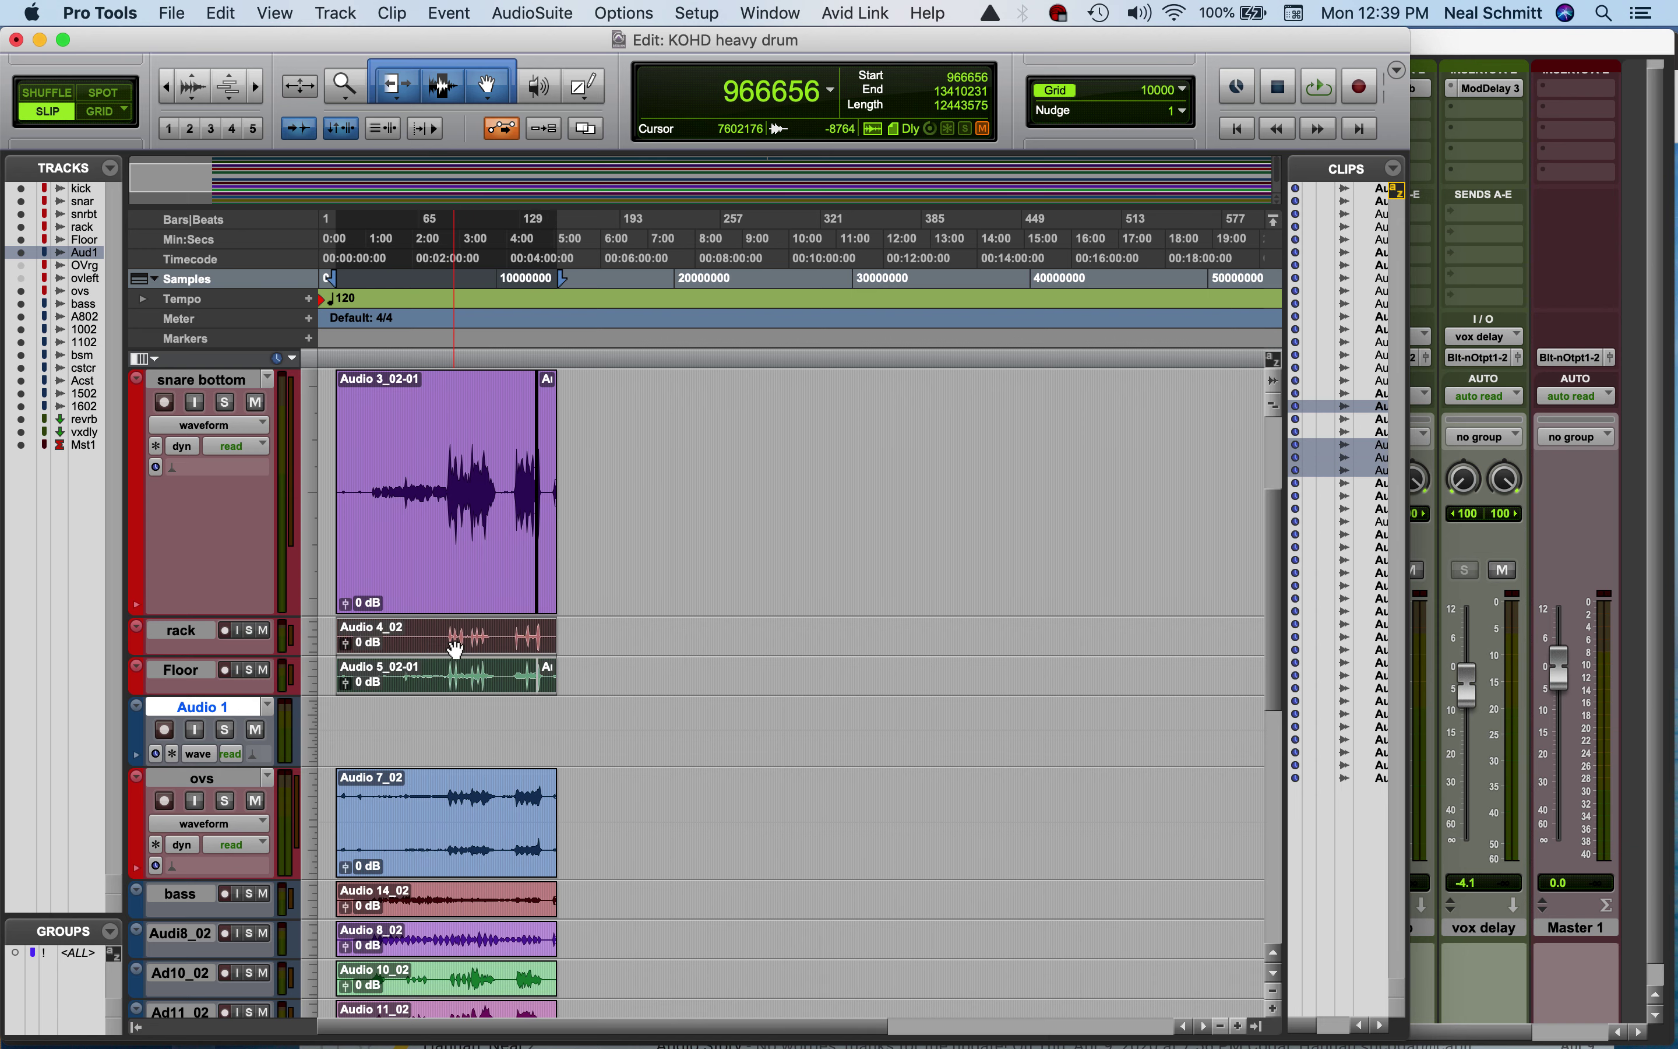
drag(456, 654, 469, 733)
click(22, 252)
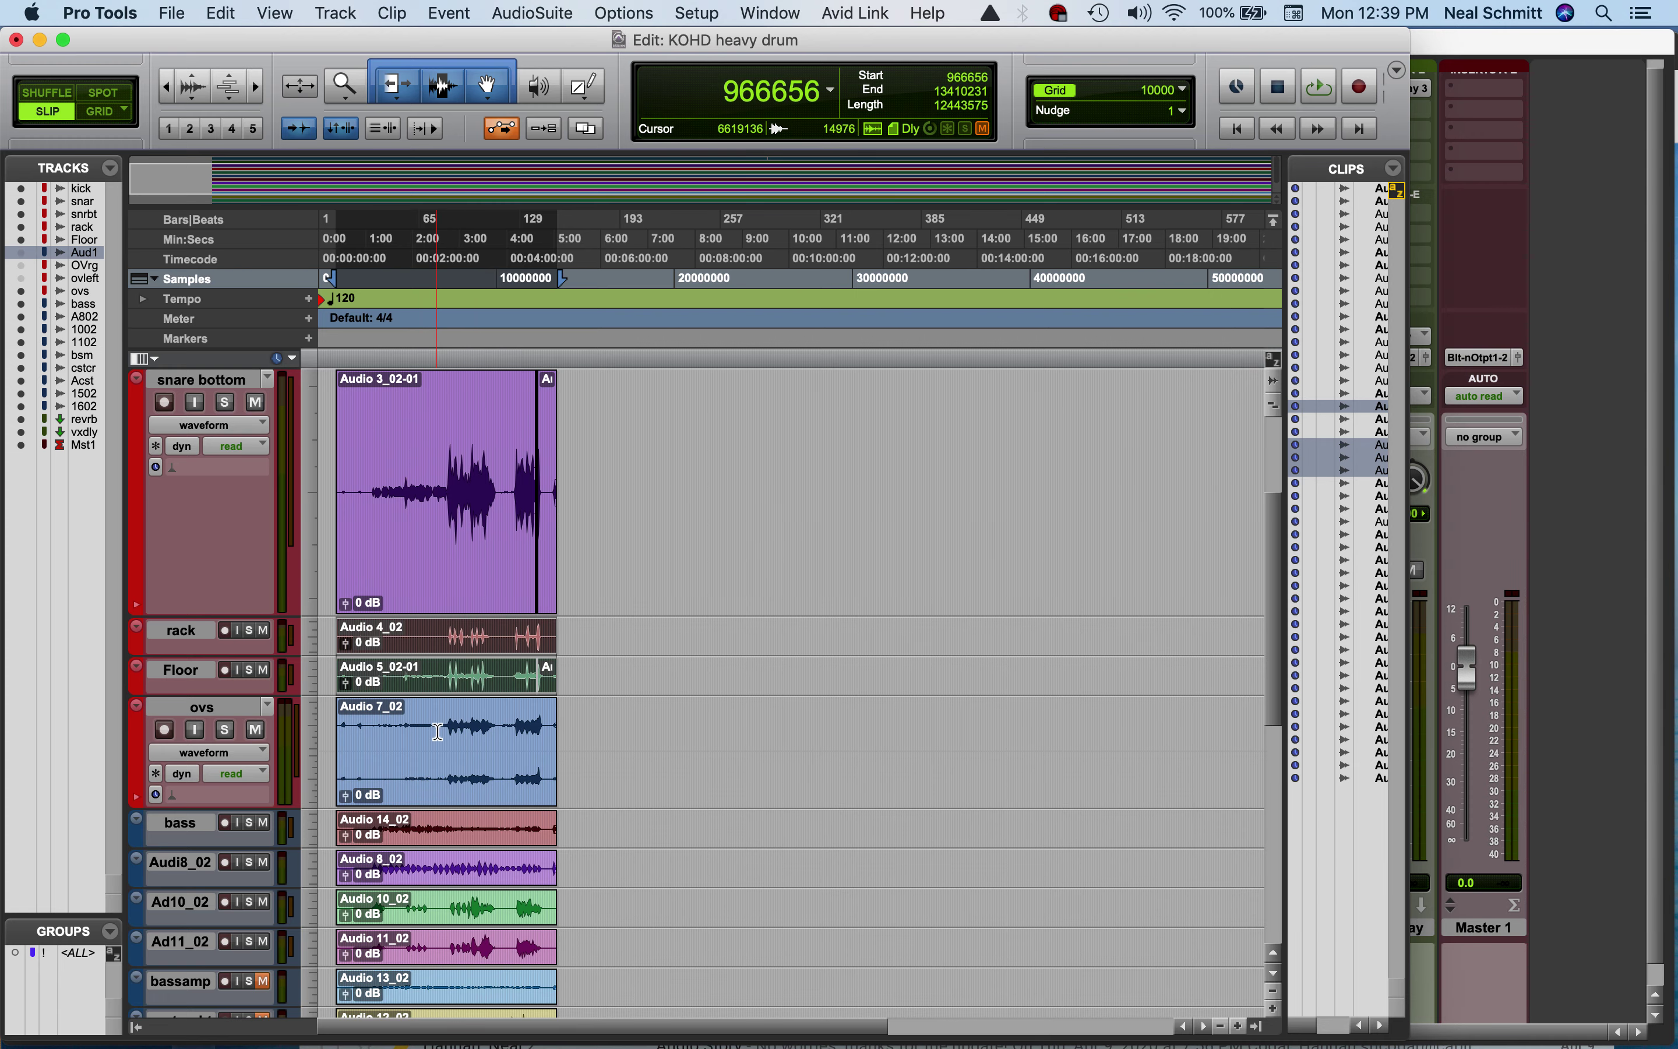
Place the edit cursor at sample 7077888 on the overheads and inspect that track's EQ3 7-Band and BF-76 settings in the mixer
click(446, 736)
key(super+equal)
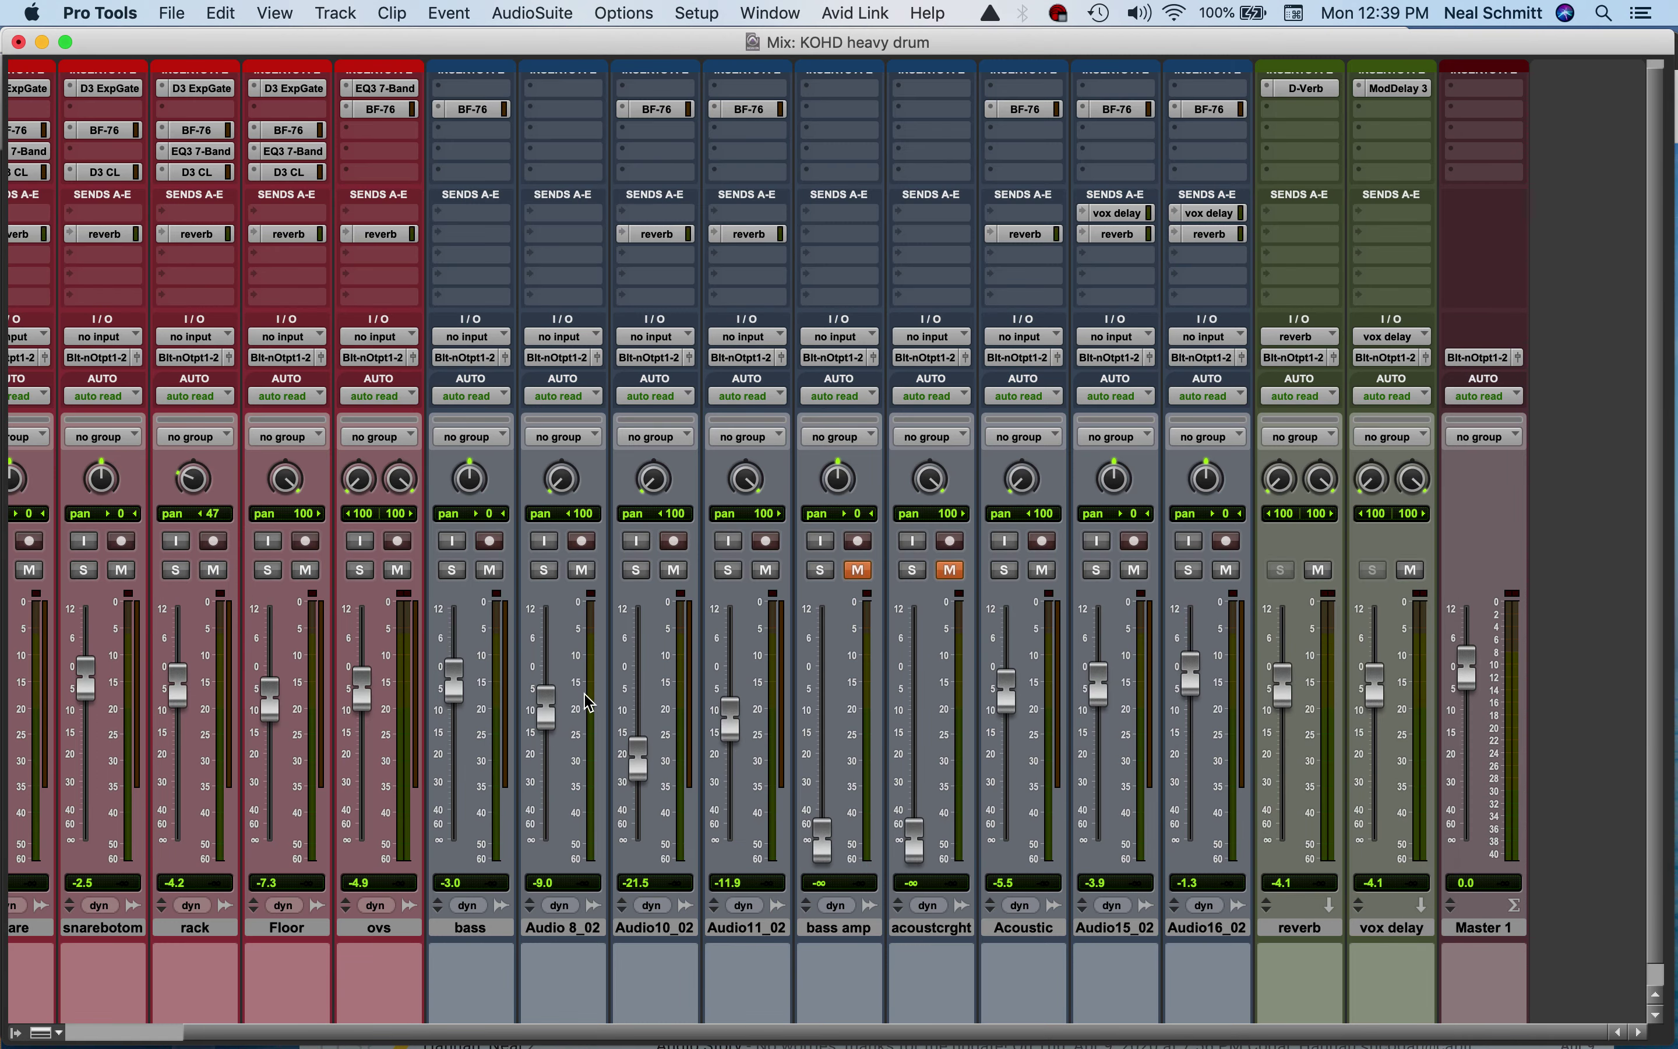
scroll(411, 184, up, 1)
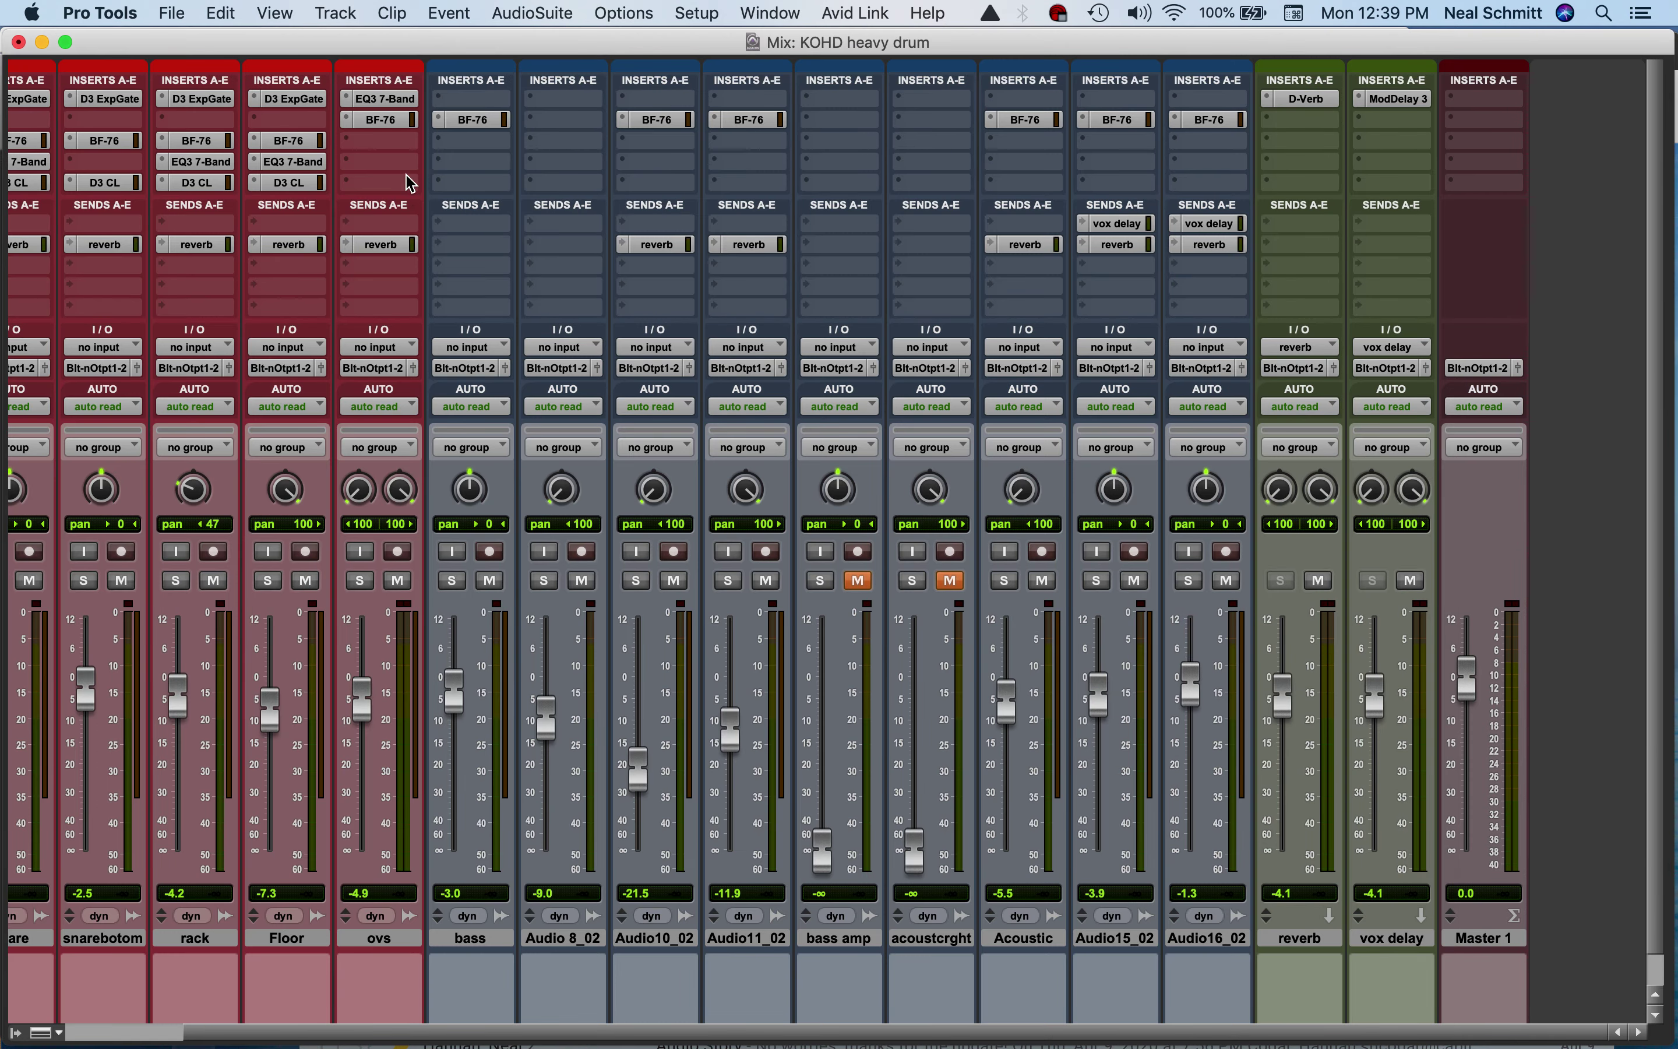
click(392, 104)
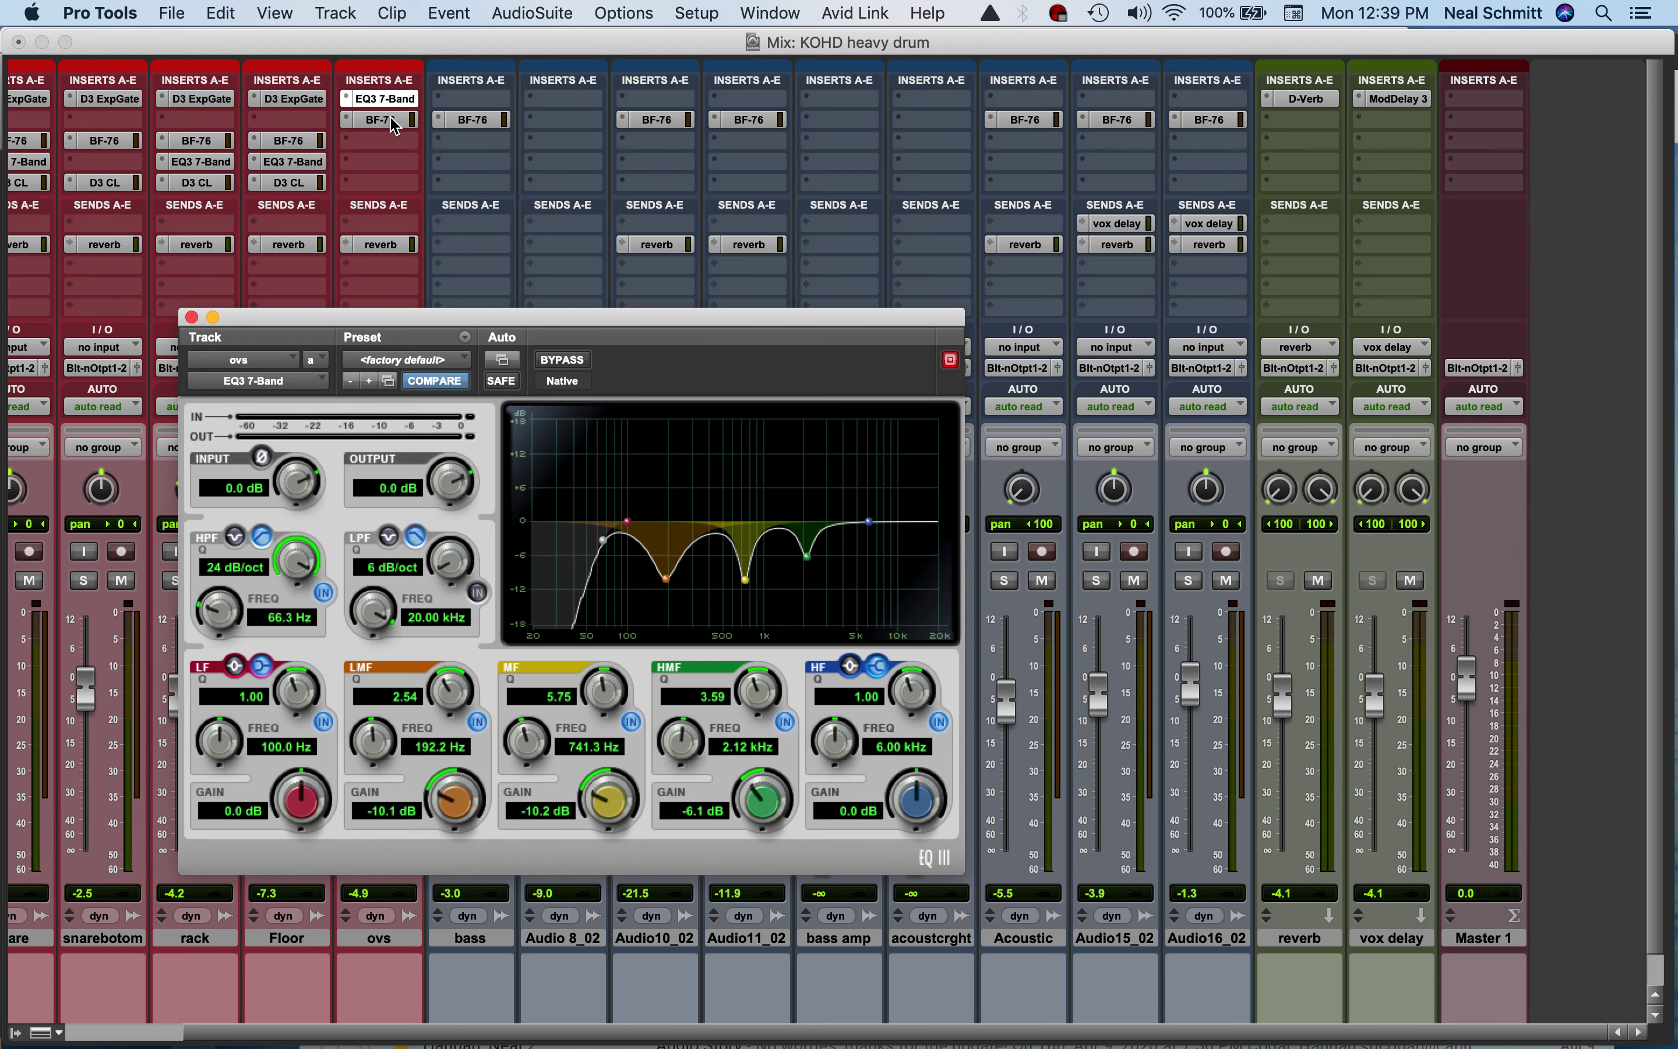
click(393, 124)
drag(412, 320, 727, 291)
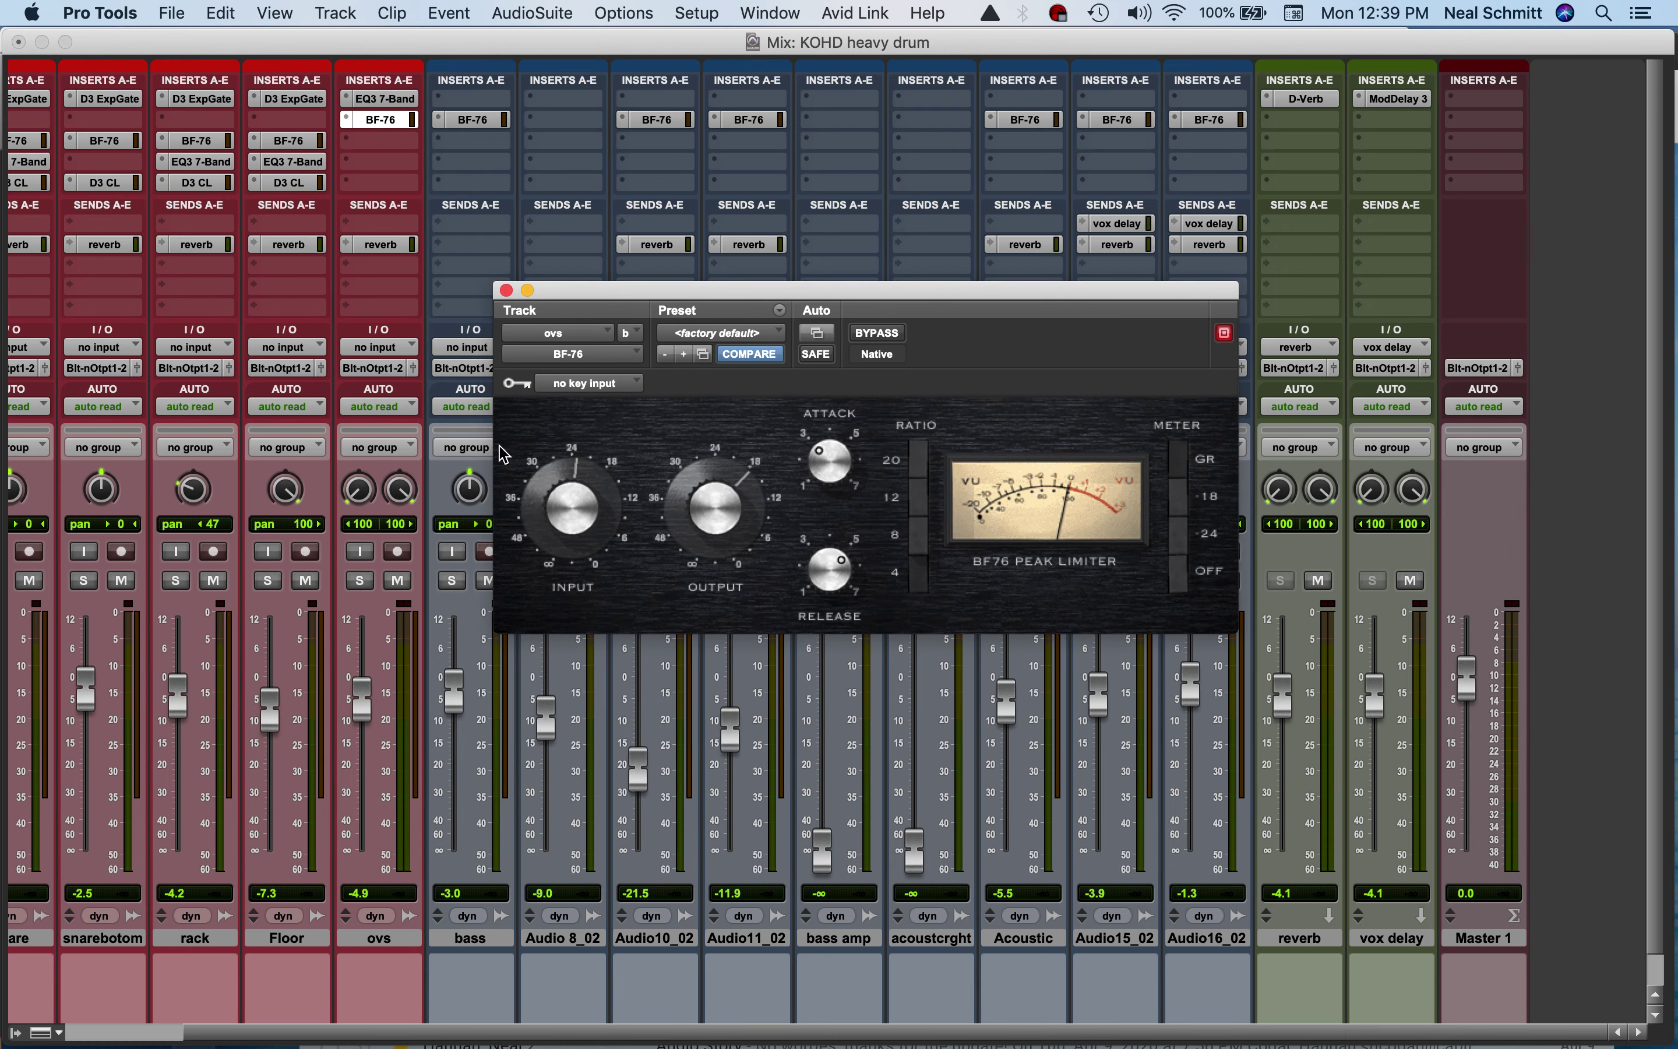
Solo the overheads and play the heavy section selected from sample 7405568 to 8323072
click(361, 580)
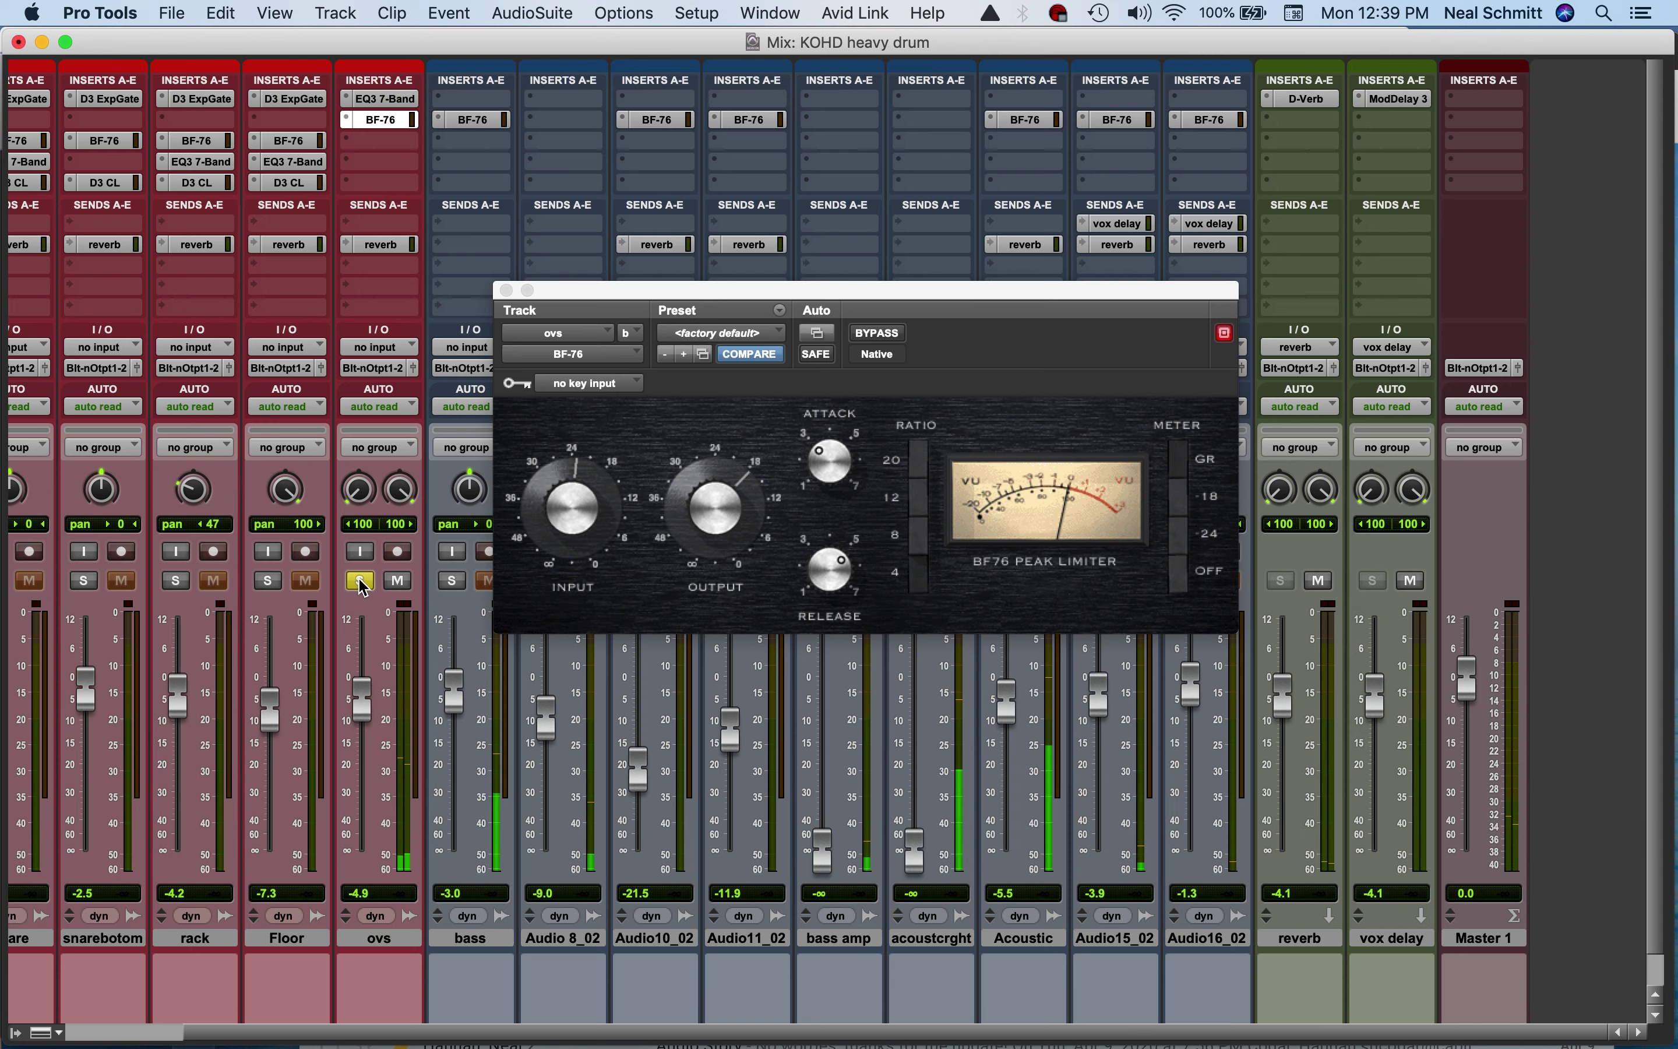
key(super+equal)
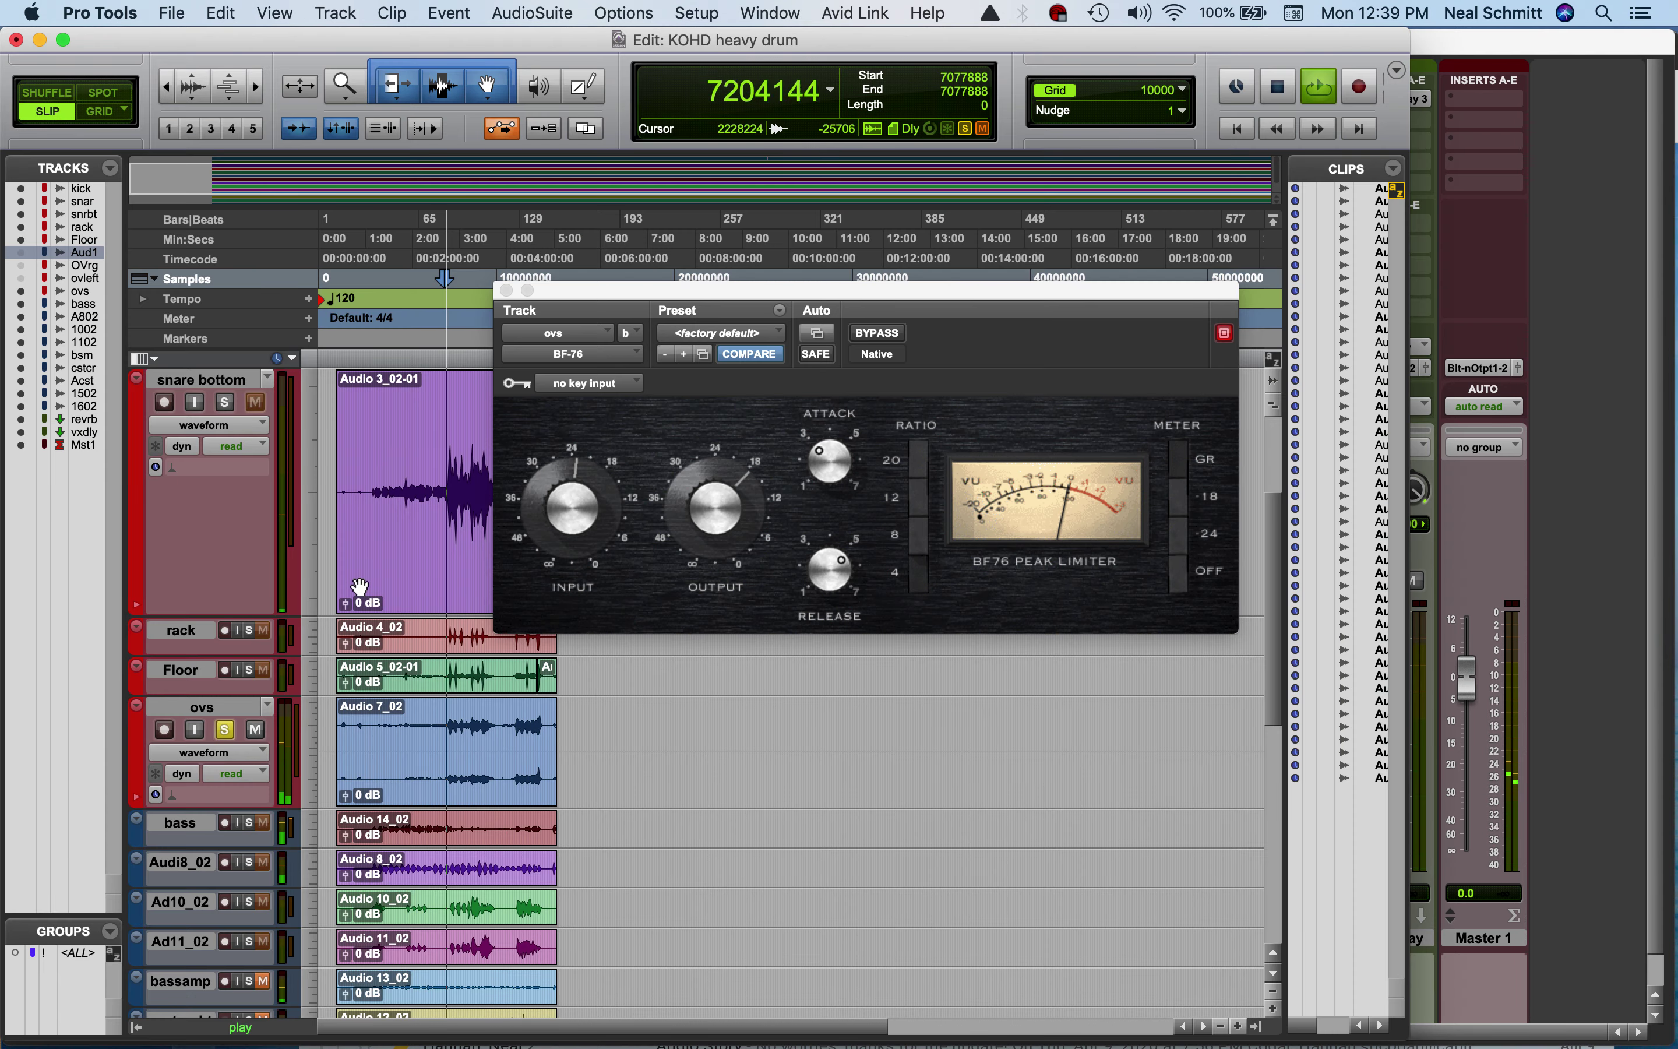
key(space)
drag(452, 670, 468, 663)
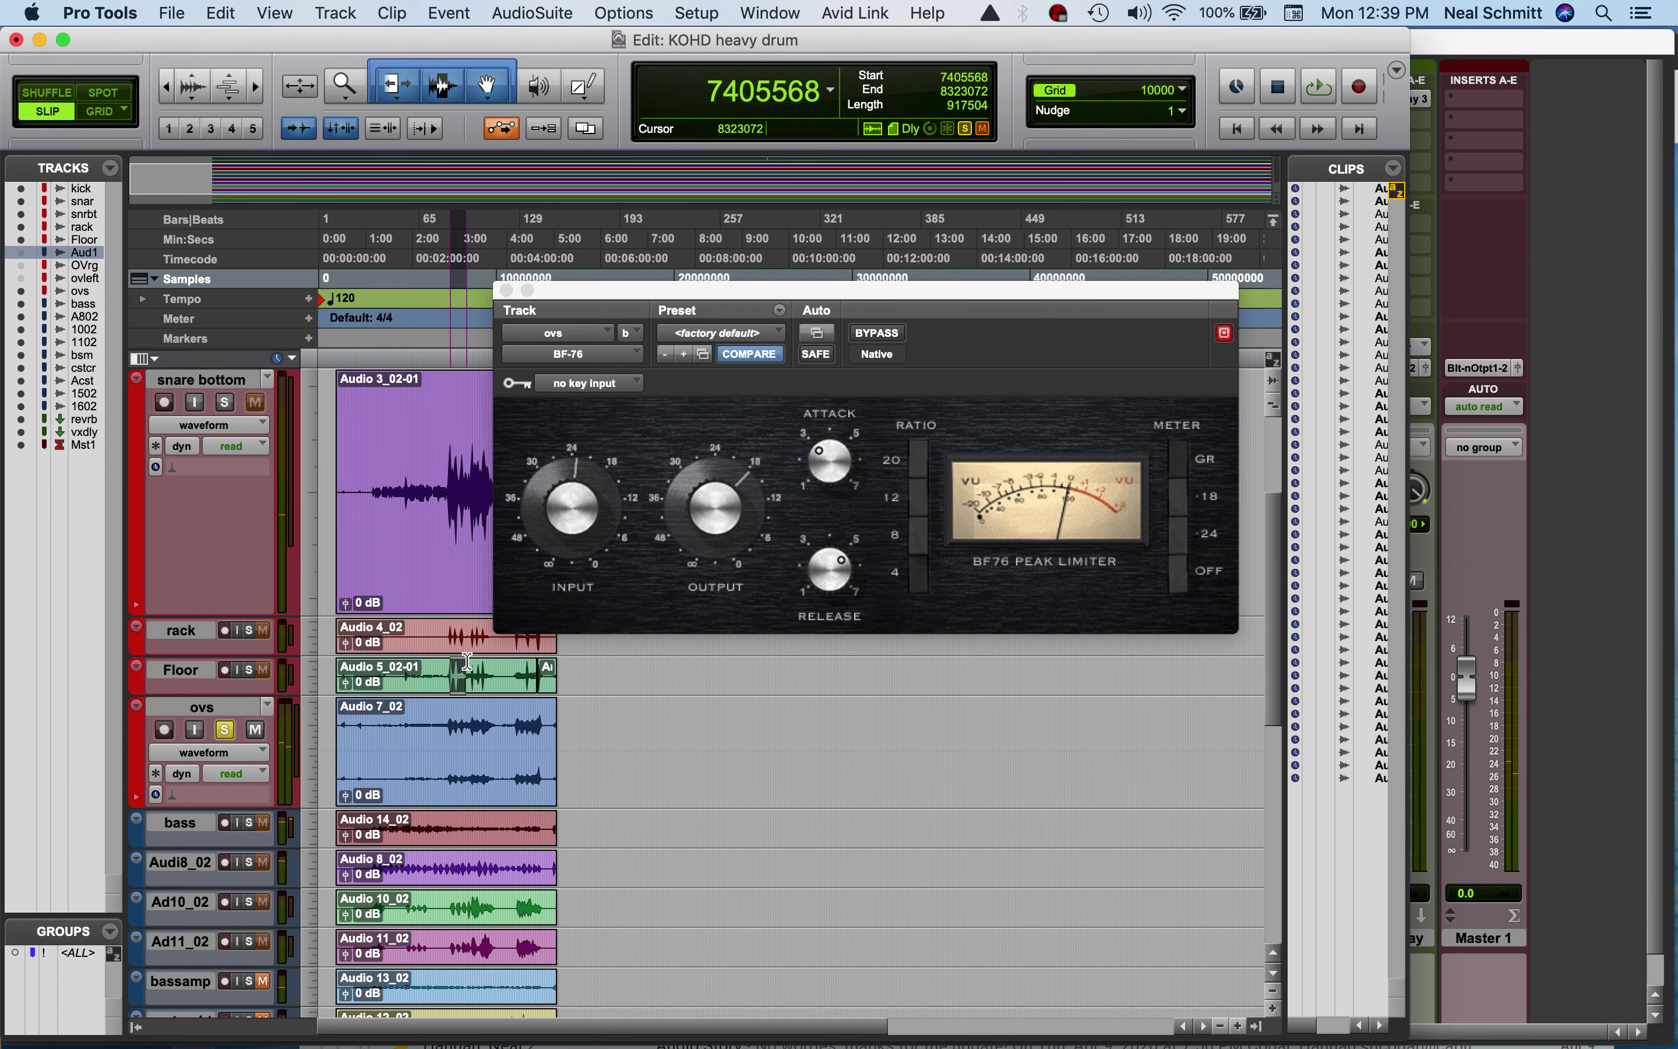
key(space)
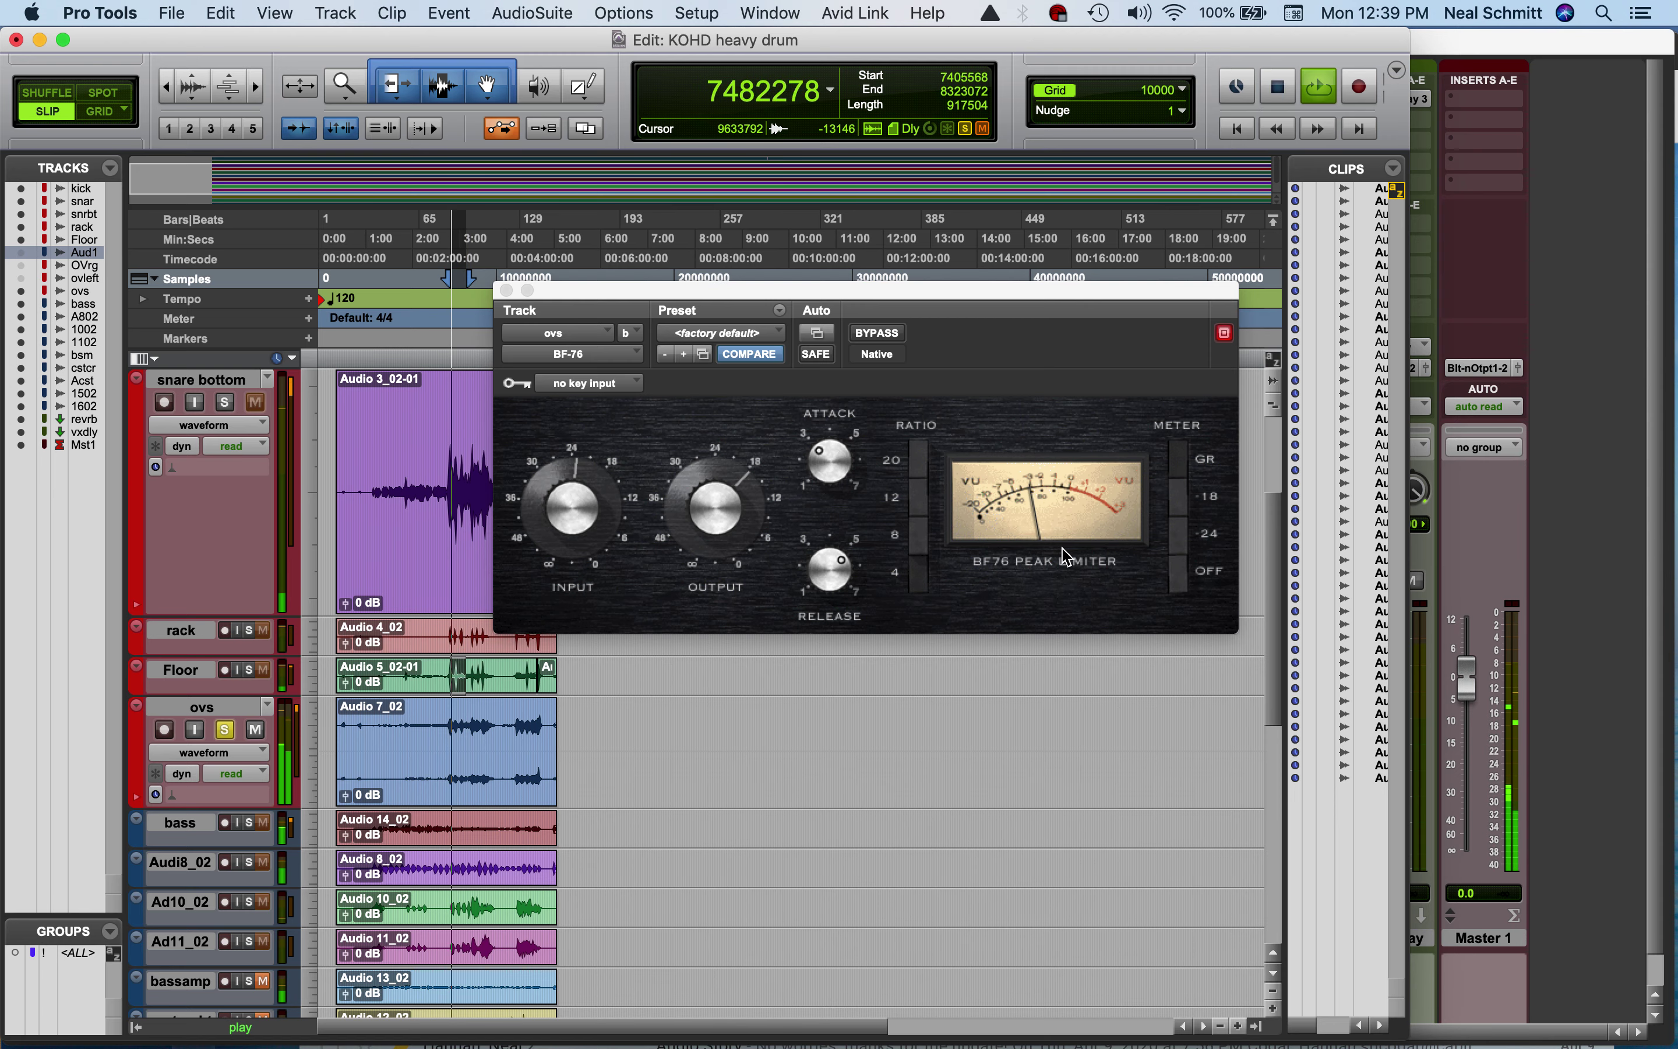
Compare the soloed overheads with the BF-76 limiter engaged and bypassed during playback, leaving it bypassed
key(super+equal)
drag(694, 292, 743, 286)
click(598, 470)
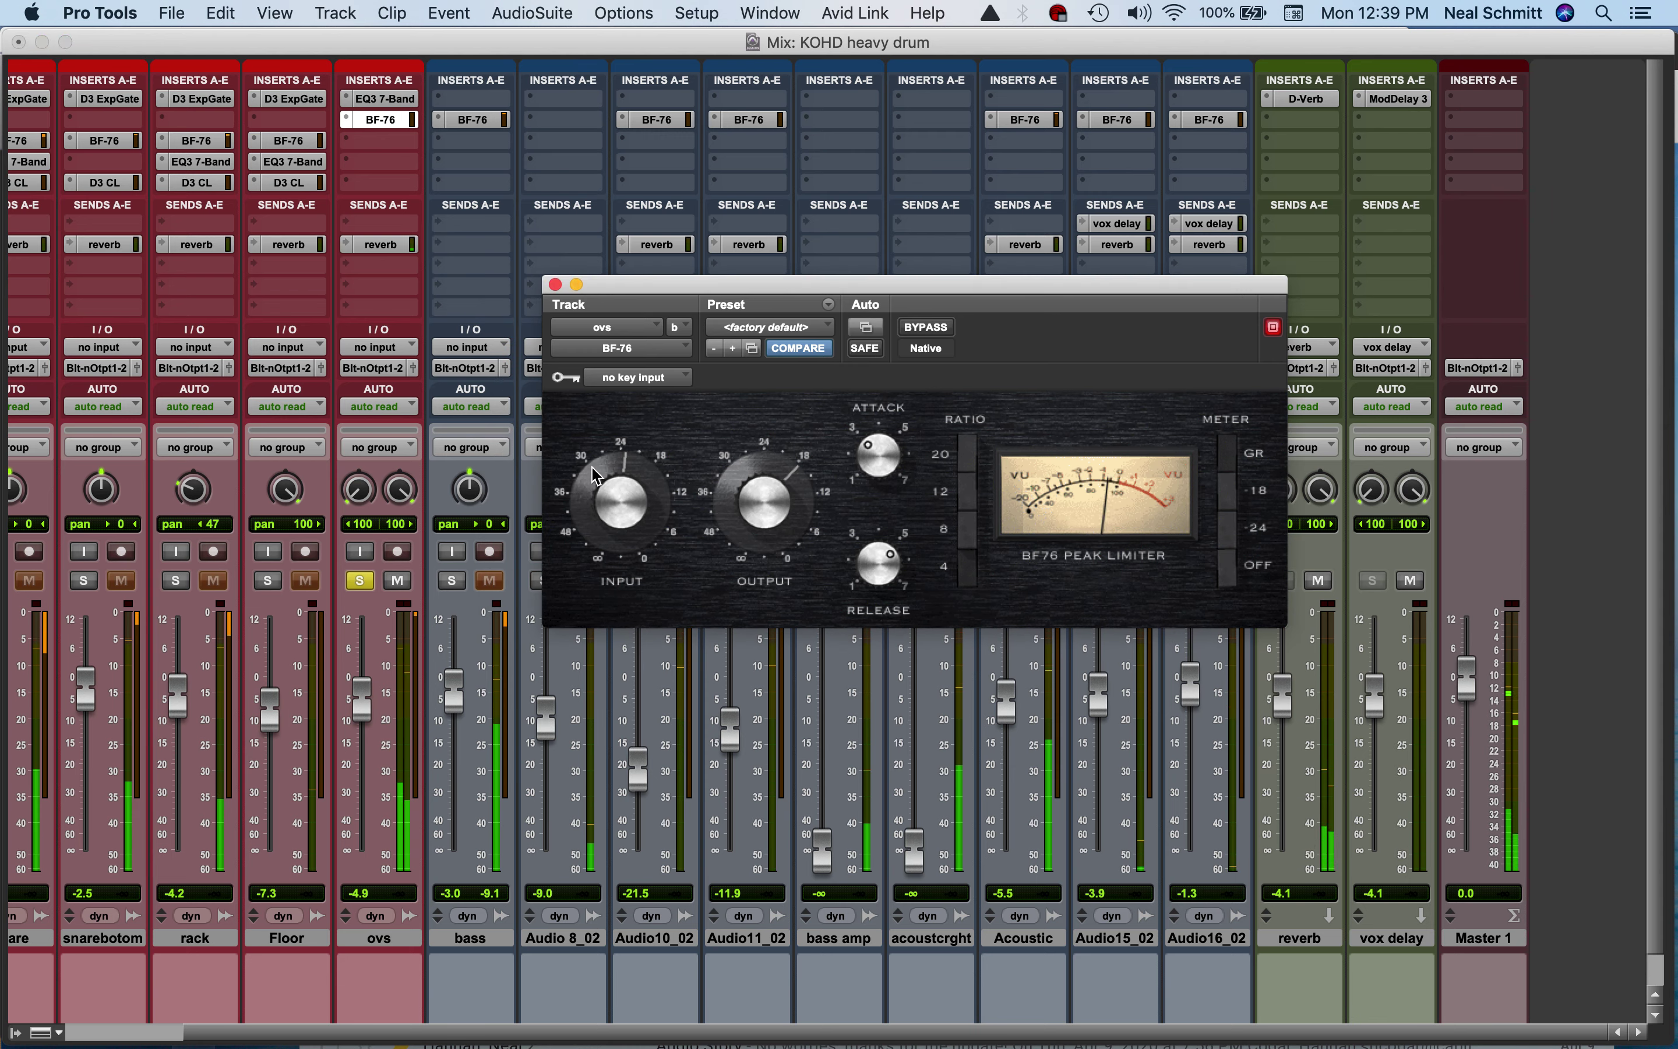
click(922, 332)
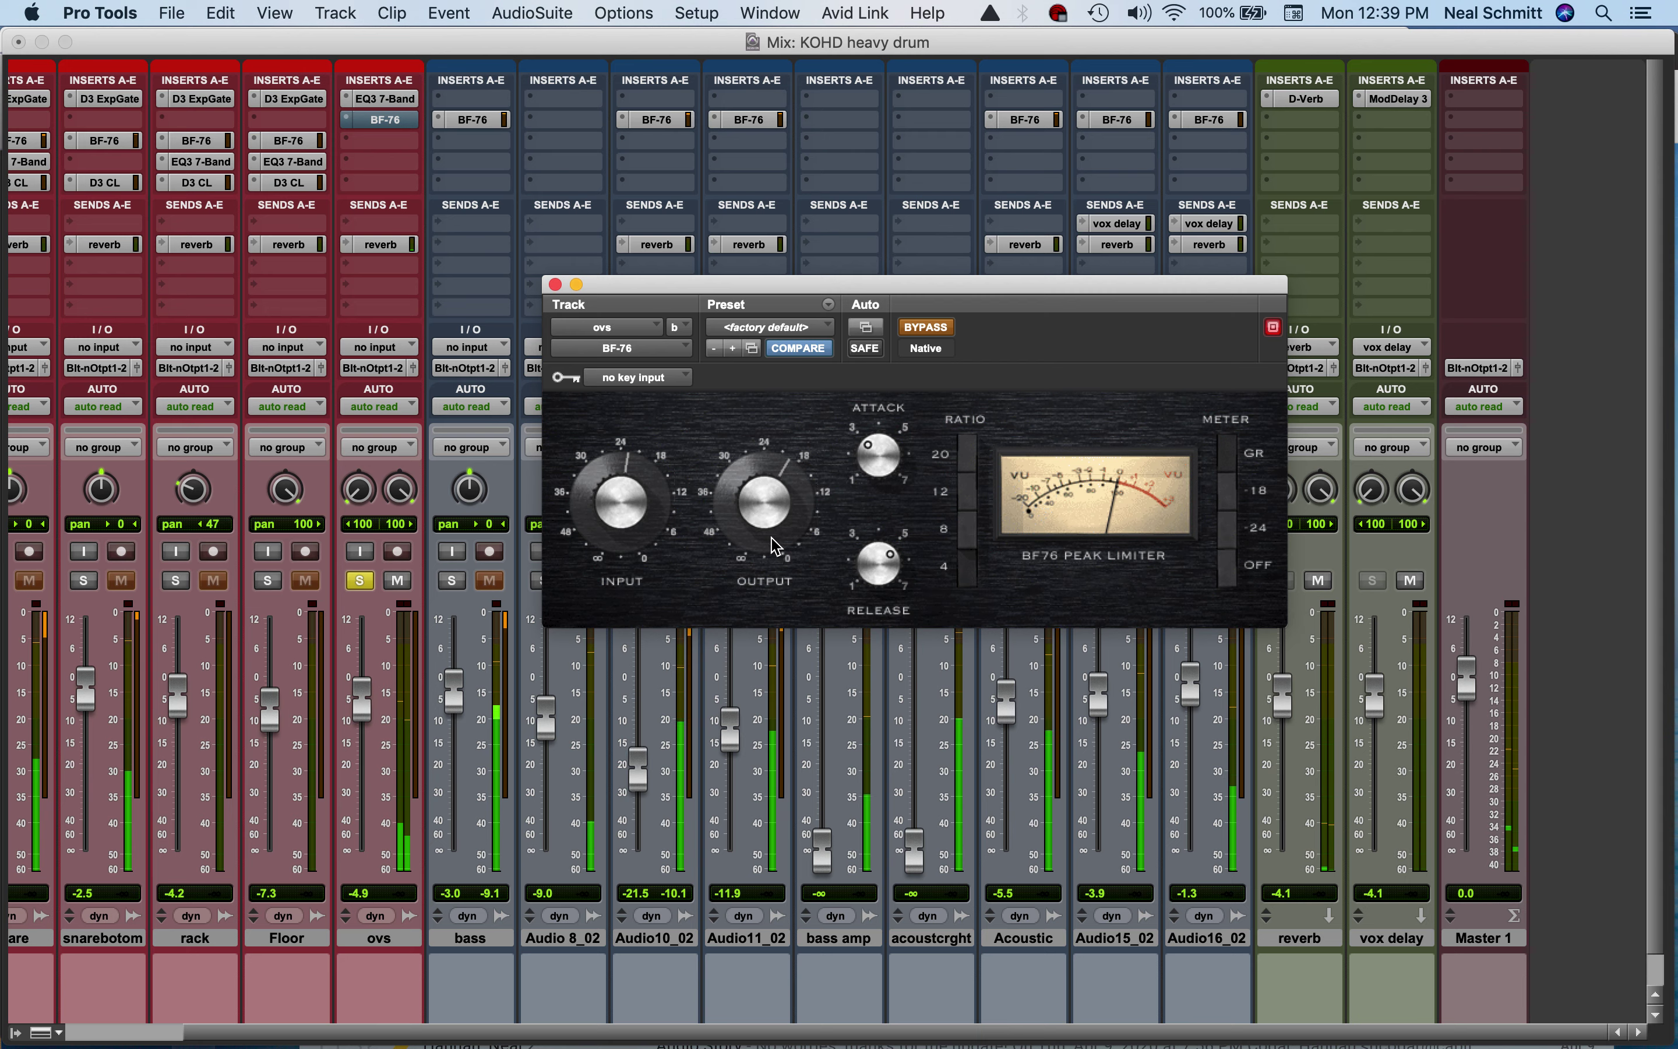
click(927, 327)
click(927, 327)
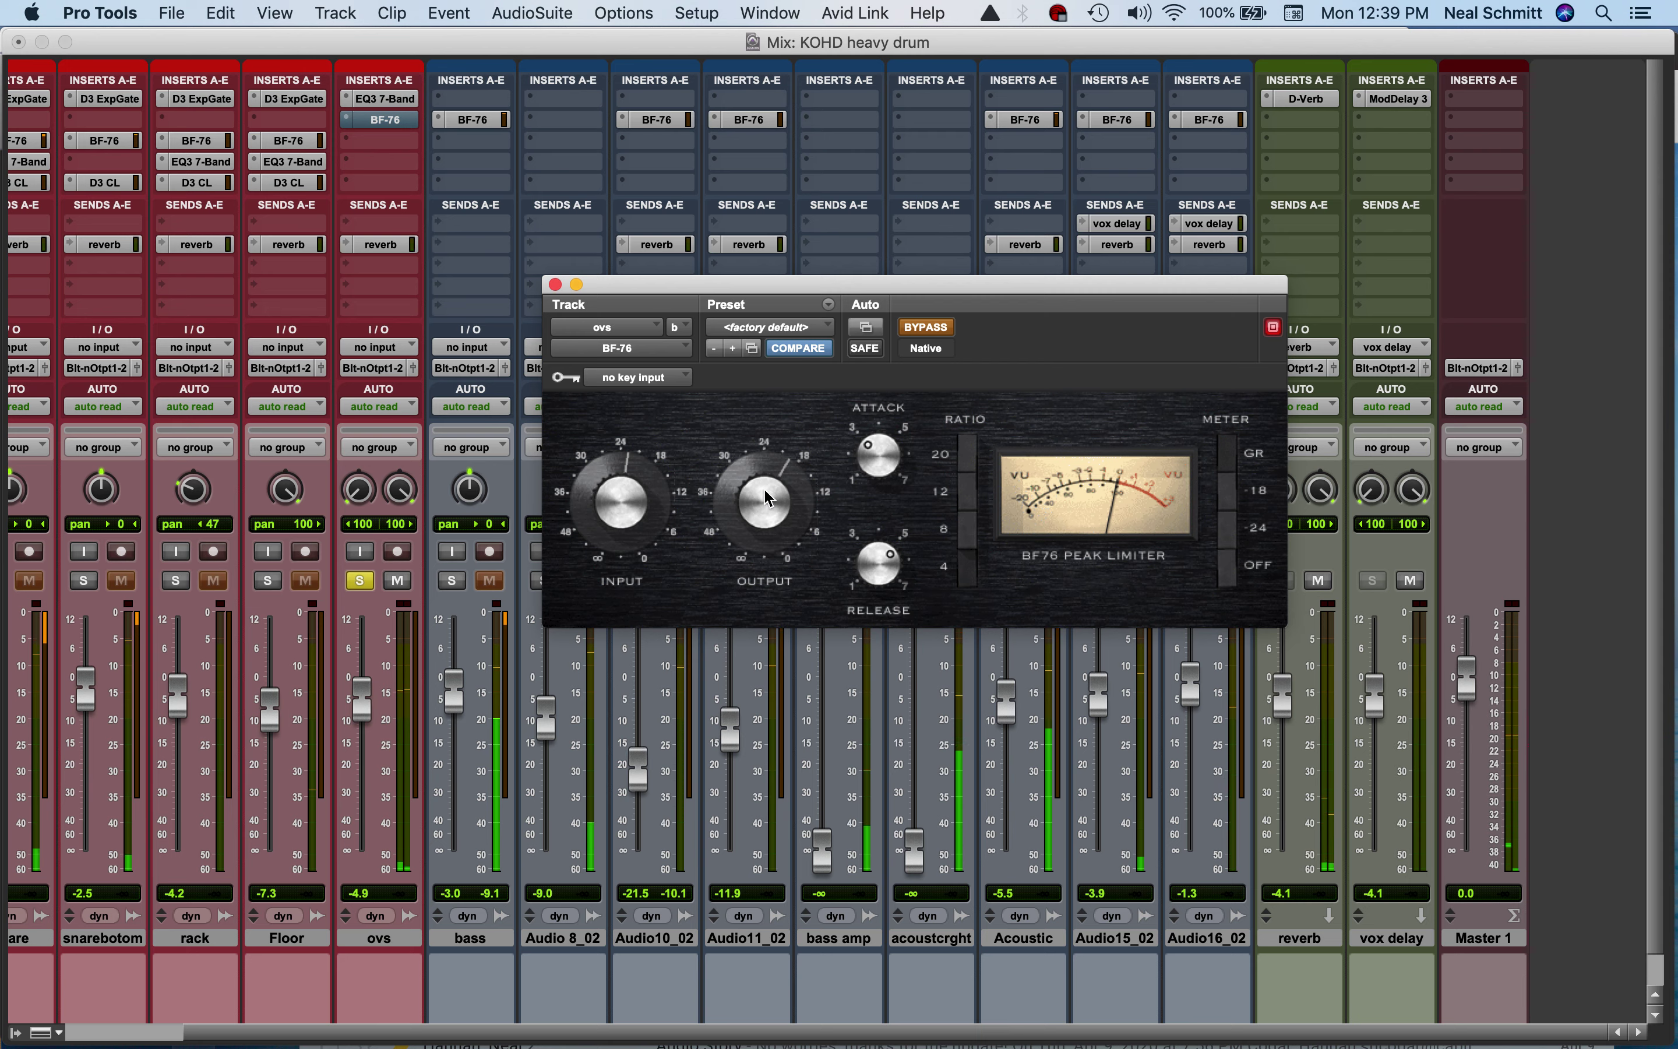
click(926, 329)
click(927, 329)
Unsolo the overheads, raise their fader to +6.0 dB and stop playback after hearing them in the full mix
click(360, 580)
drag(367, 688, 372, 638)
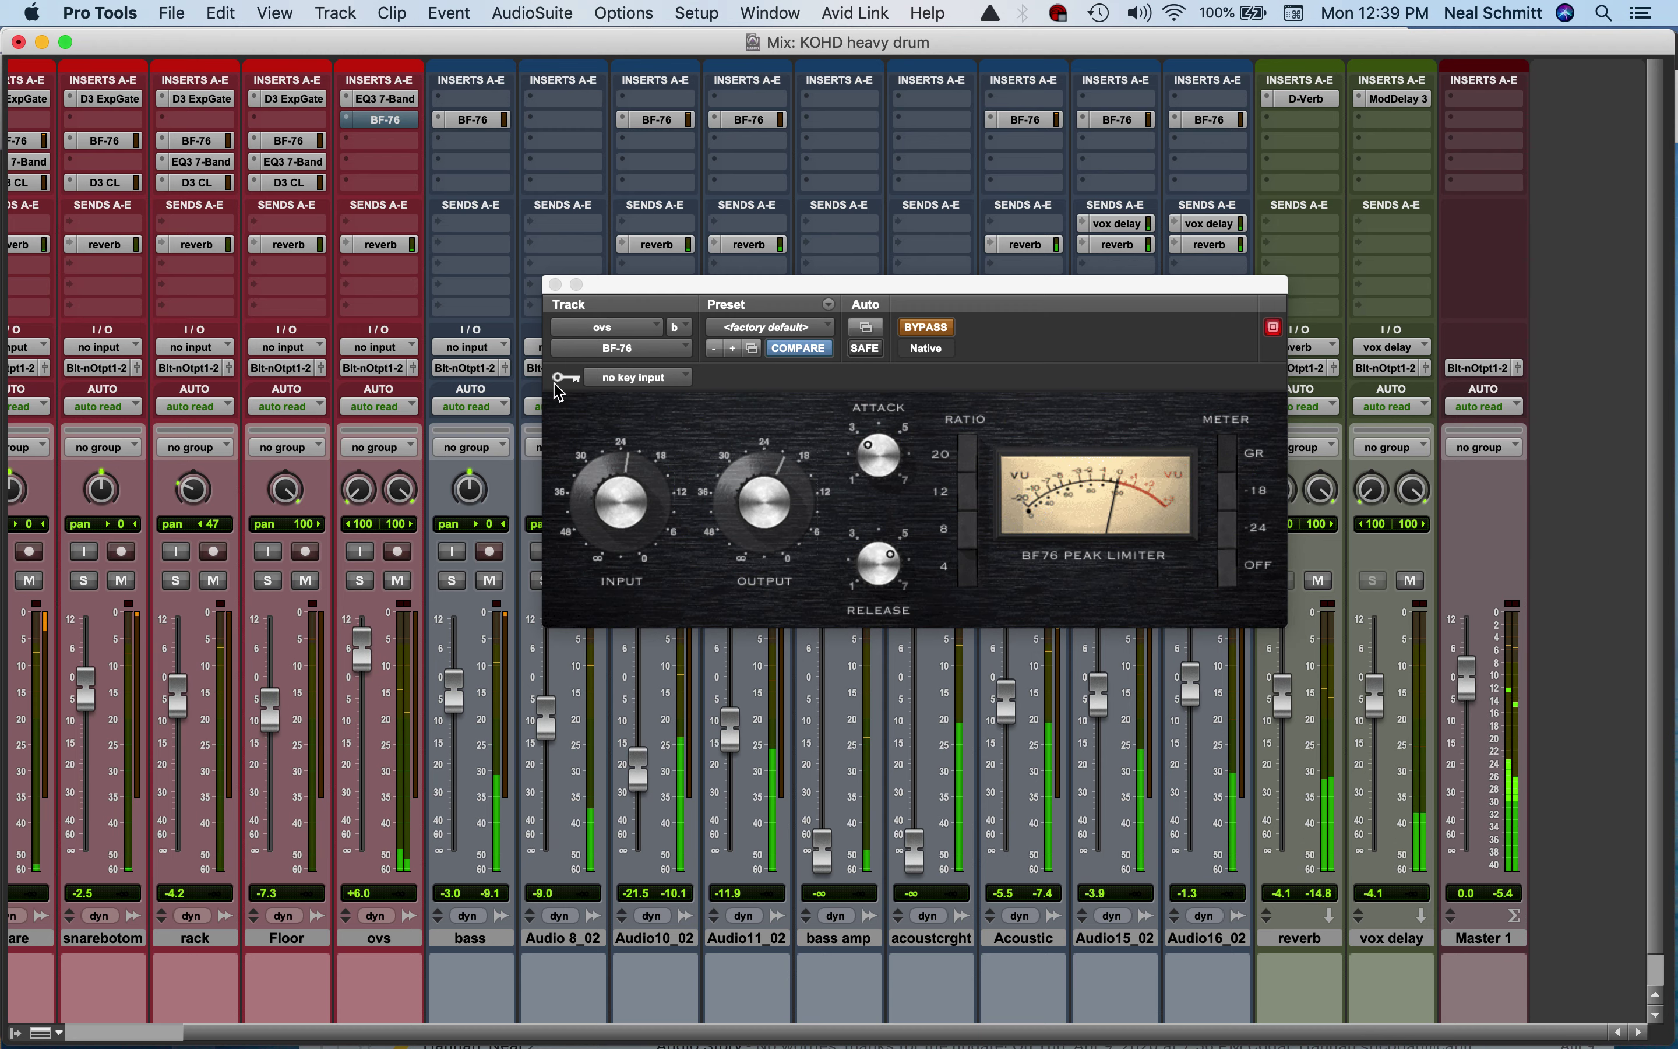
click(554, 284)
scroll(530, 336, left, 4)
scroll(530, 336, down, 1)
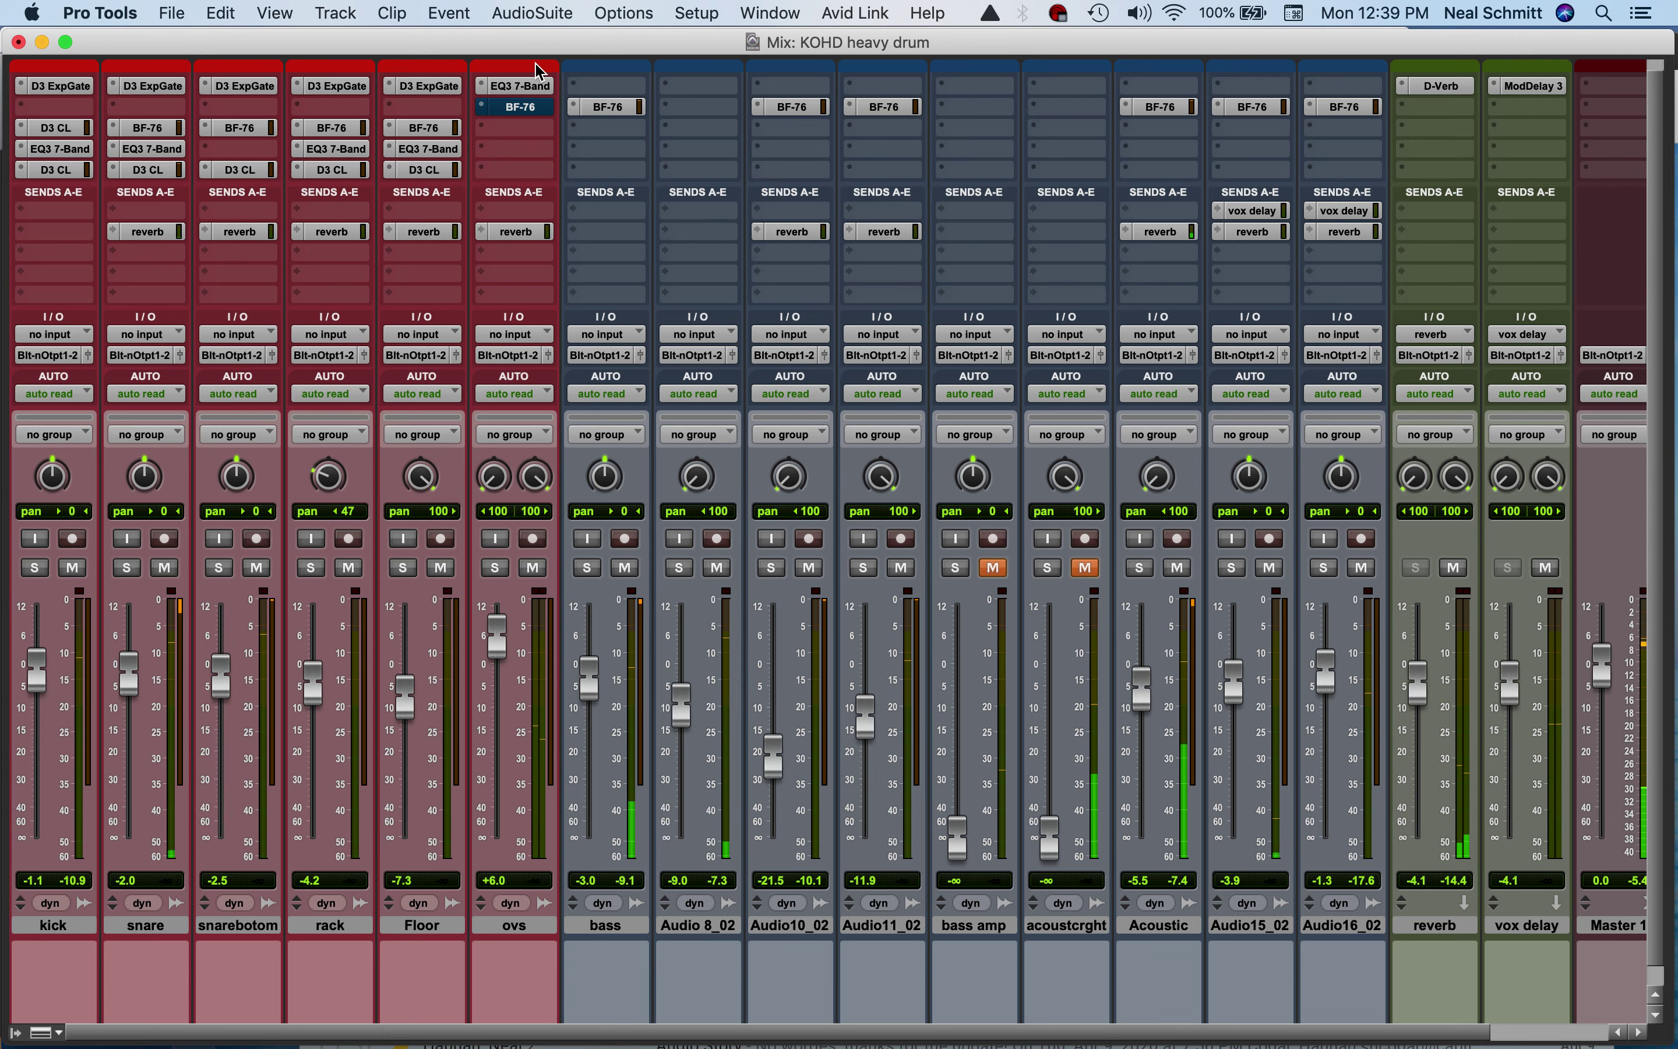
key(space)
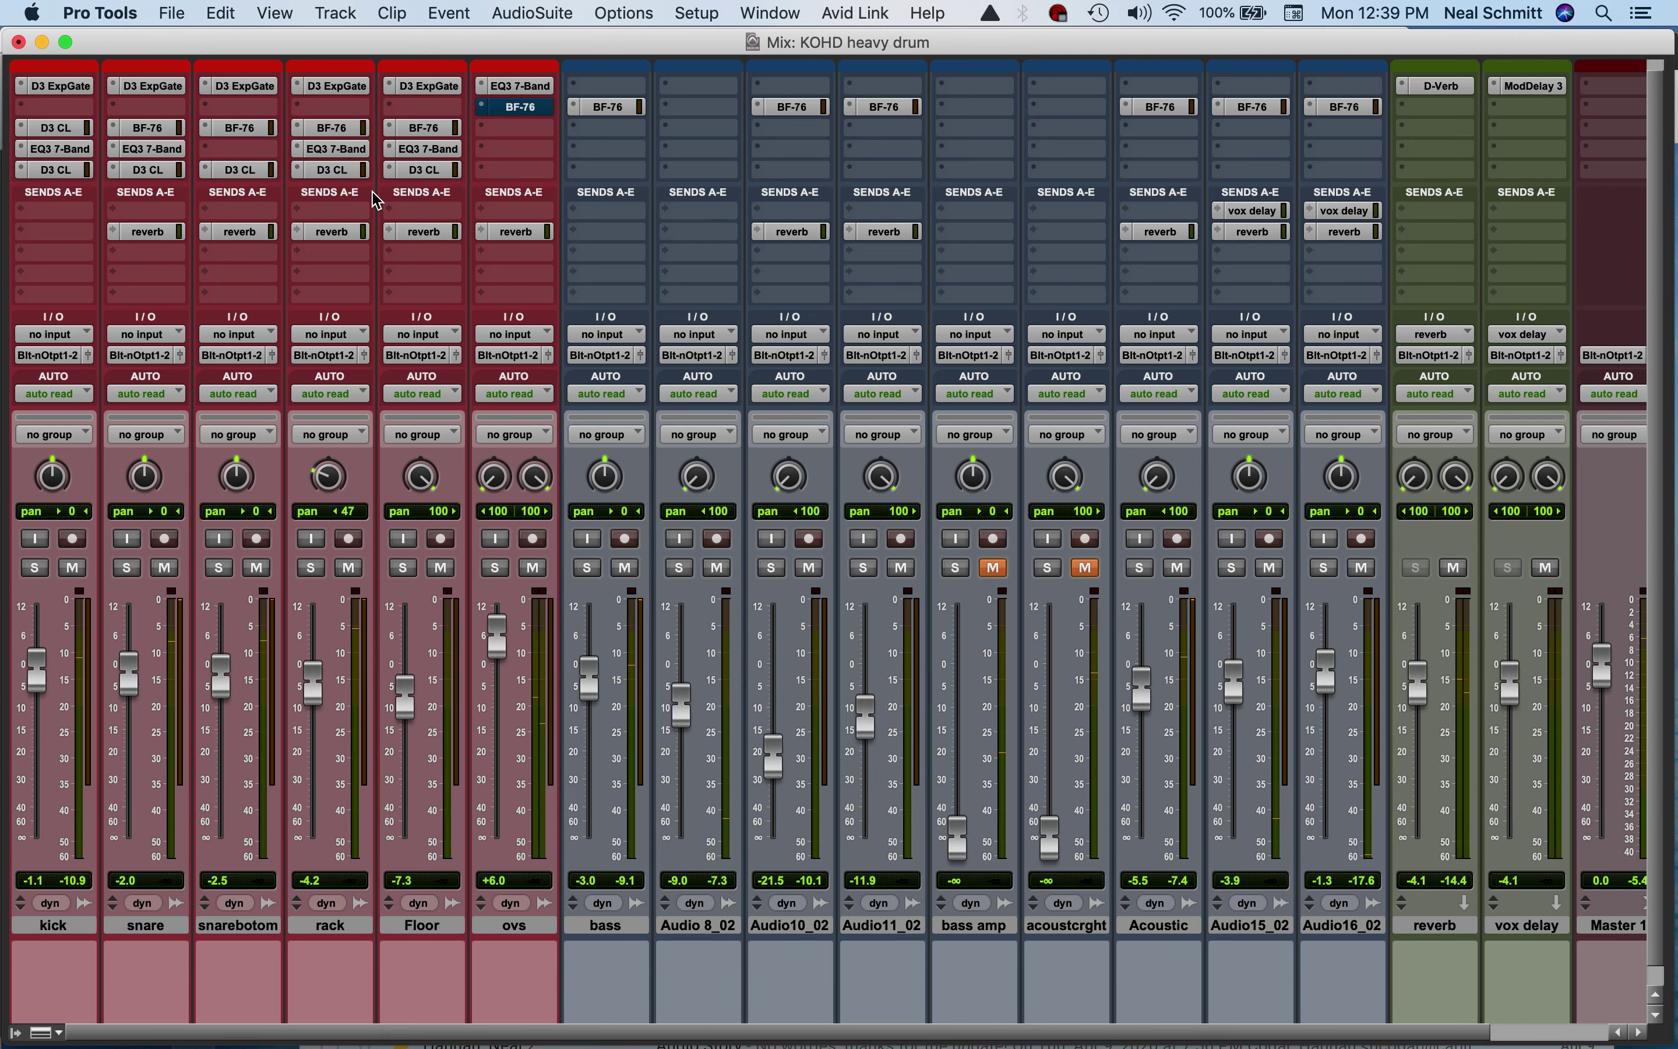
scroll(375, 199, up, 1)
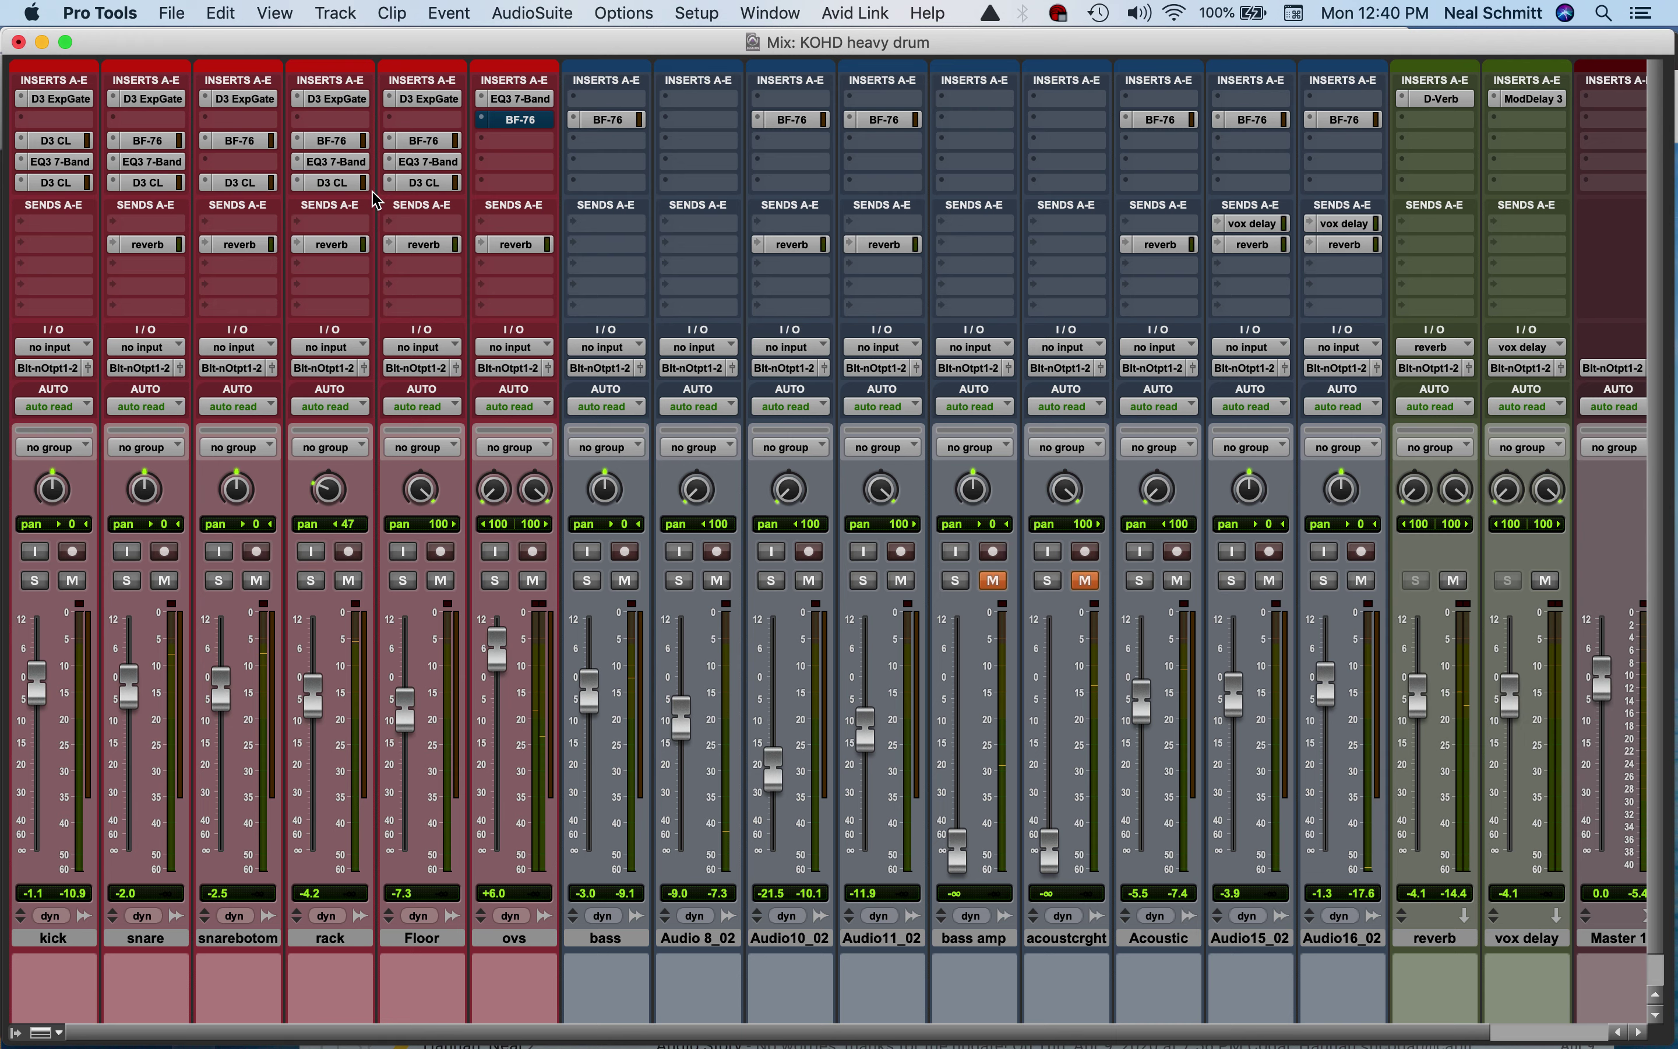